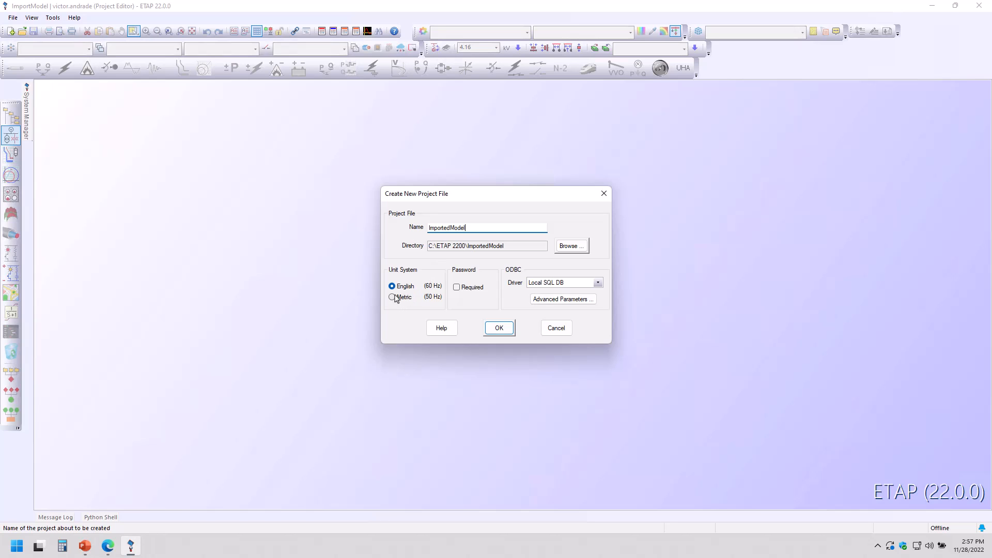
Step: Create the new project ImportedModel, accepting the default user information and Project Manager & Editor access level
{"action": "left_click", "coordinate": [506, 330]}
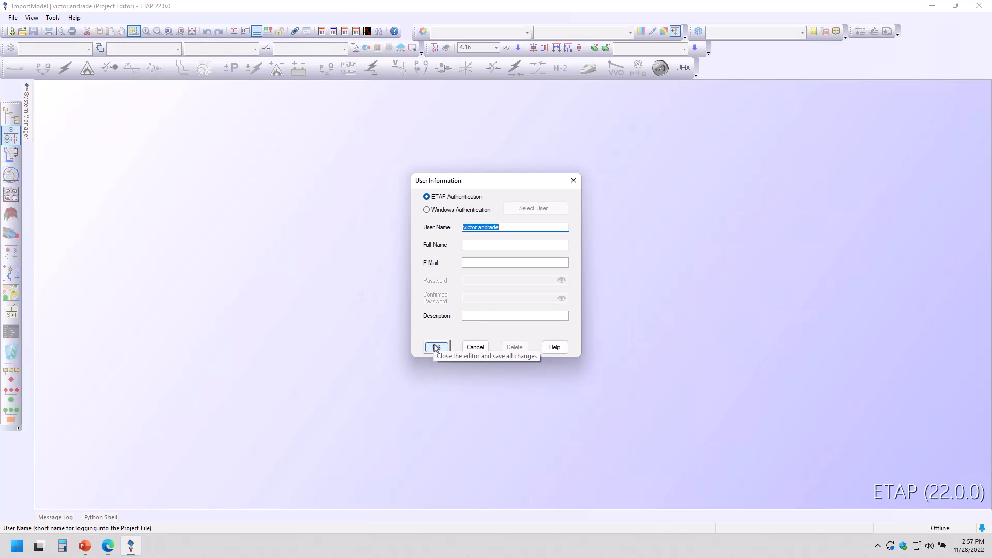
{"action": "left_click", "coordinate": [436, 347]}
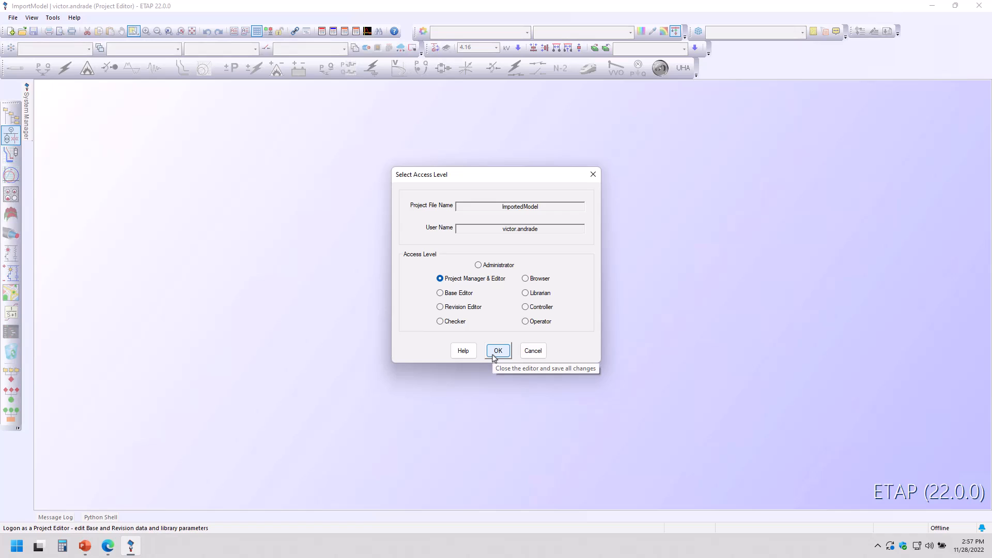
{"action": "left_click", "coordinate": [494, 354]}
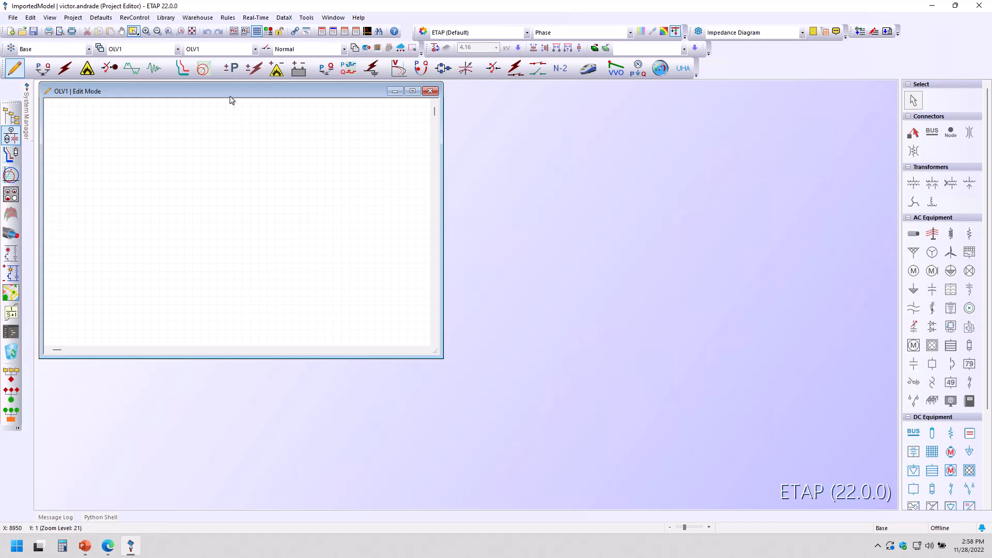
{"action": "left_click_drag", "start_coordinate": [230, 99], "coordinate": [243, 122]}
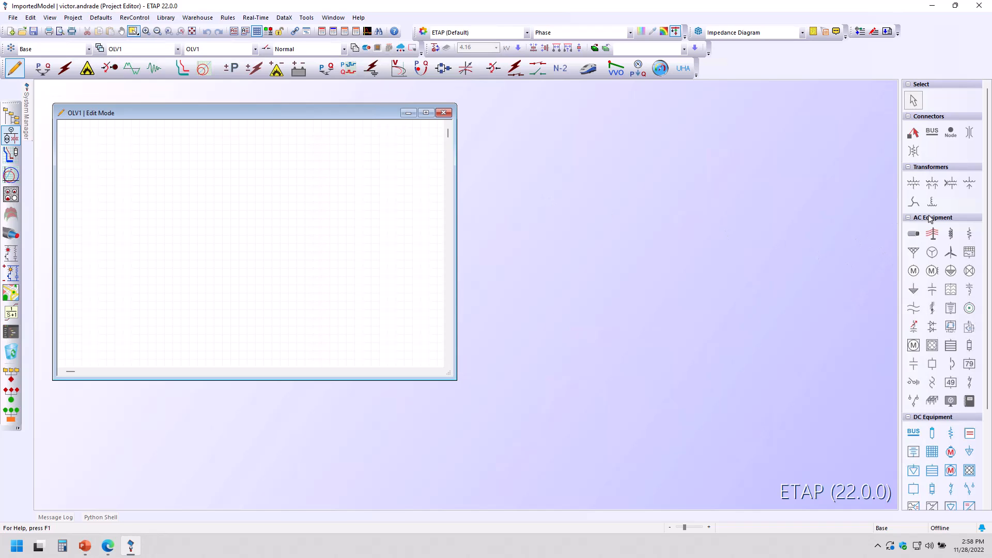
{"action": "left_click", "coordinate": [911, 219]}
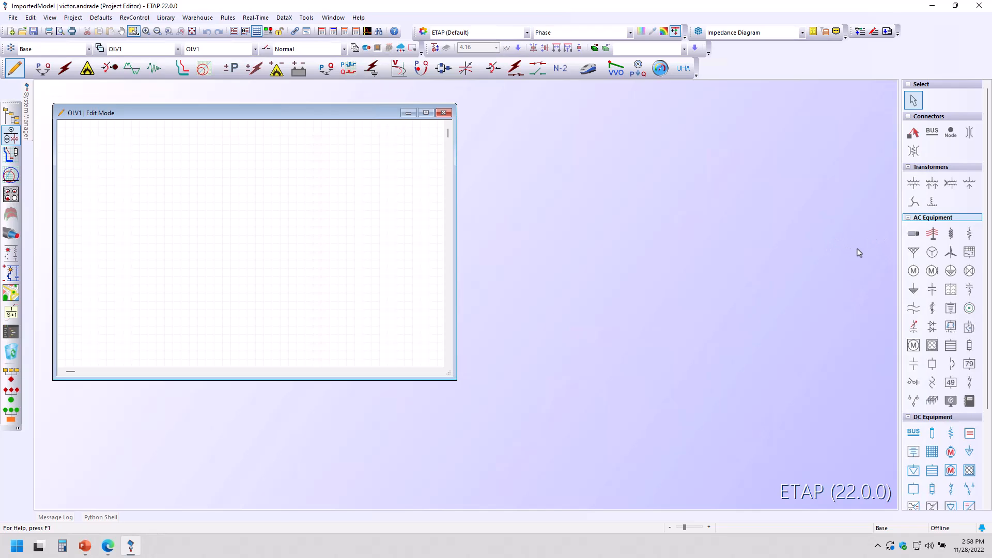
{"action": "left_click", "coordinate": [286, 262]}
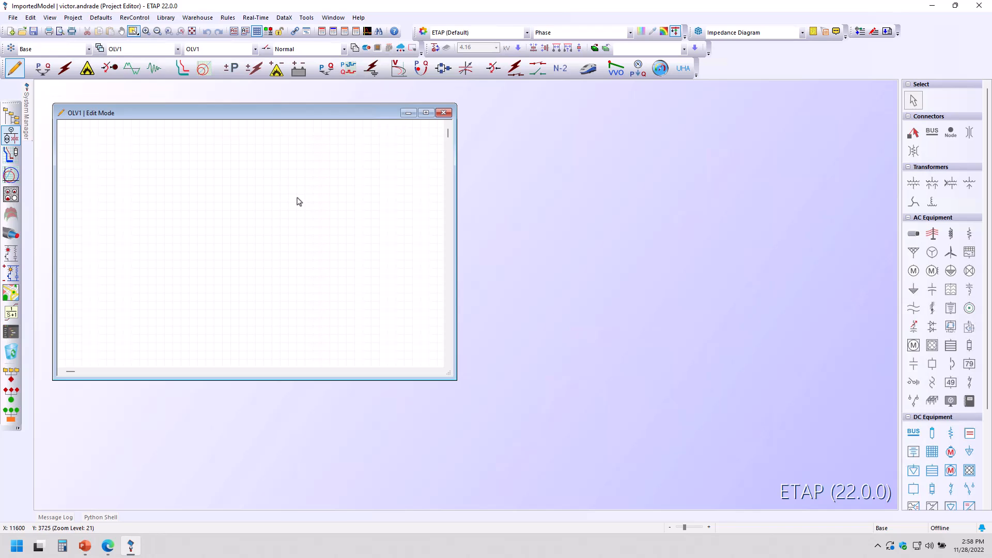
Step: Start the SKM PTW32 7.0 project import and load the Demo.prj project file
{"action": "left_click", "coordinate": [283, 18]}
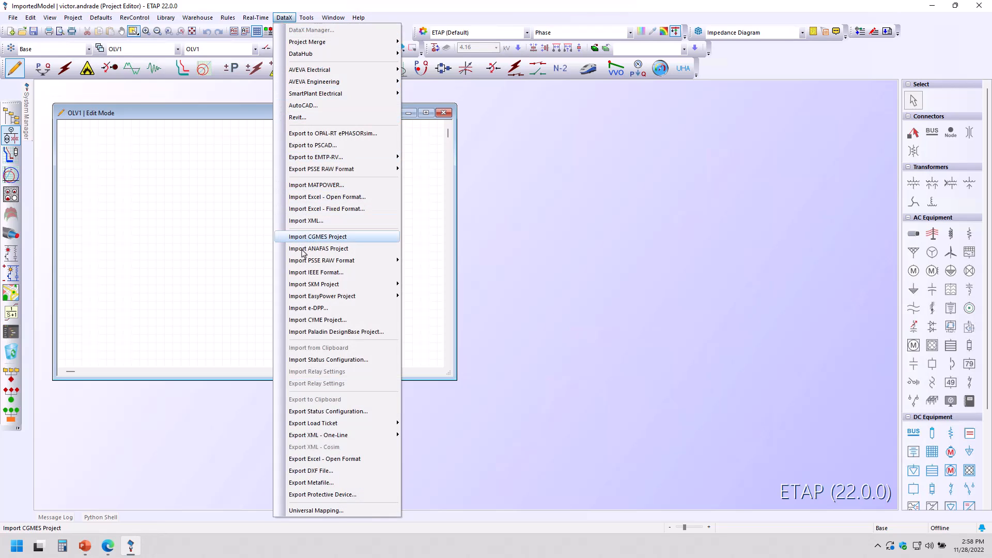
{"action": "mouse_move", "coordinate": [324, 286]}
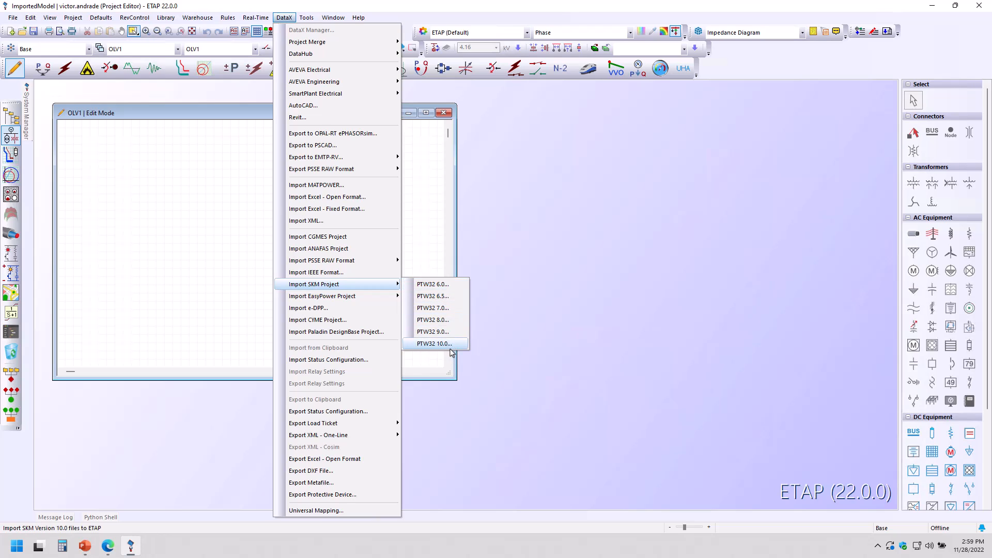
{"action": "left_click", "coordinate": [448, 313]}
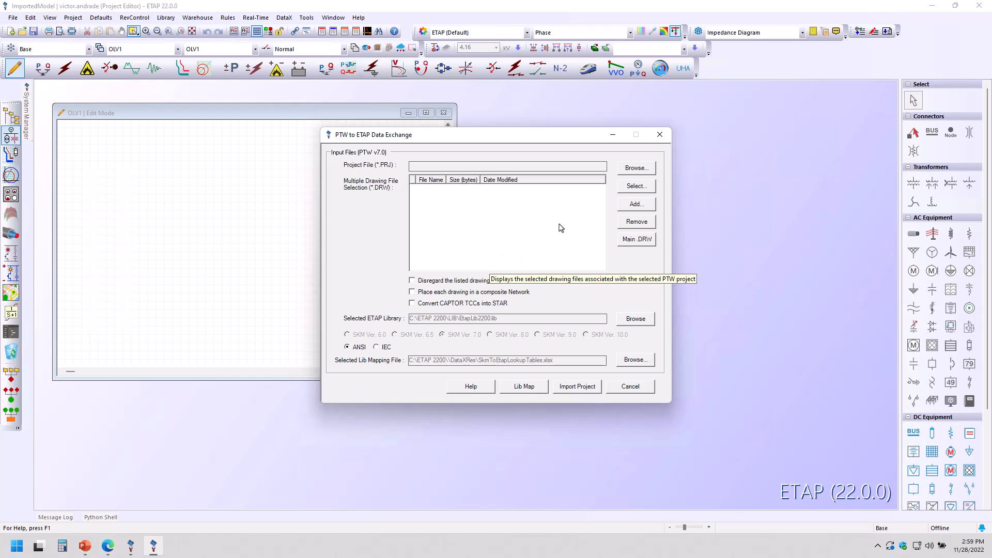
{"action": "left_click", "coordinate": [637, 168]}
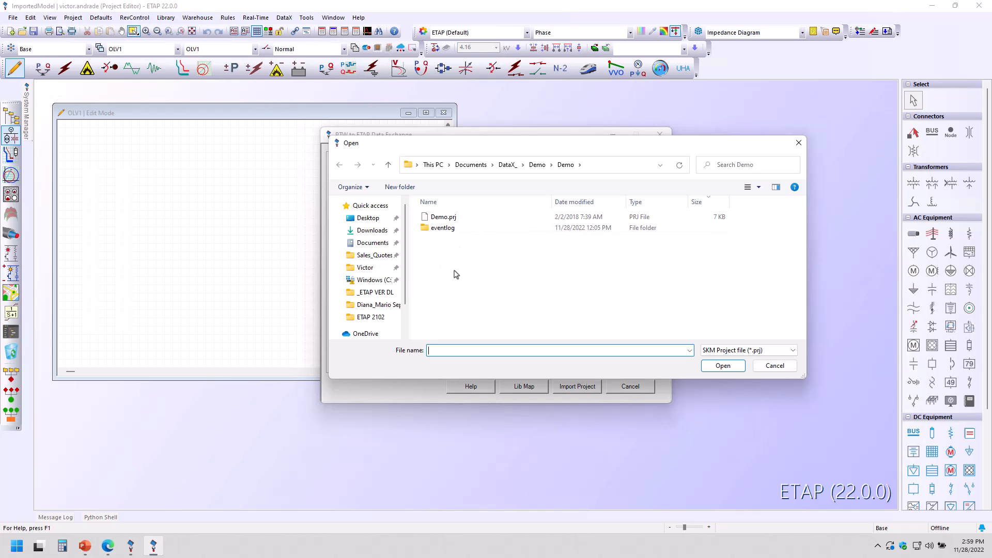
{"action": "left_click", "coordinate": [450, 220]}
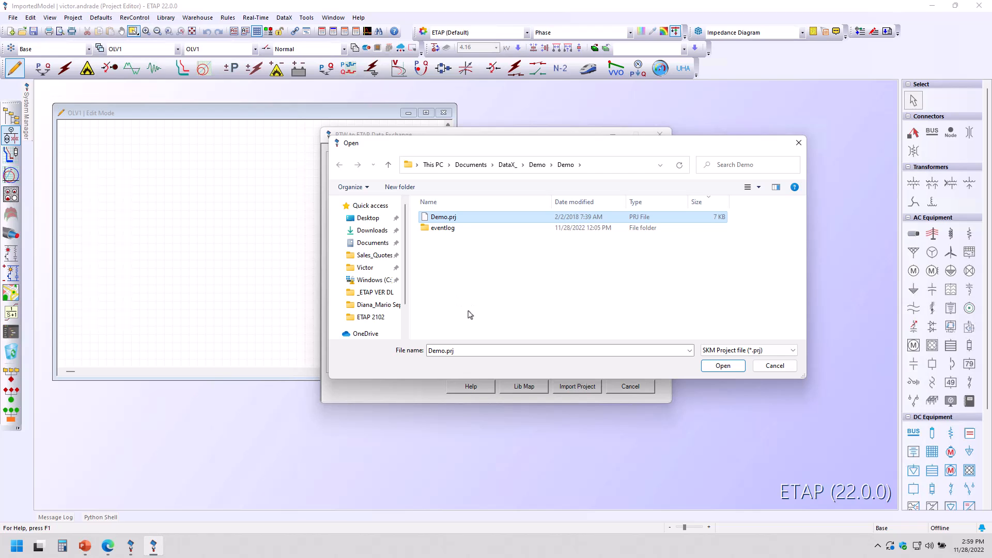
{"action": "left_click", "coordinate": [721, 367]}
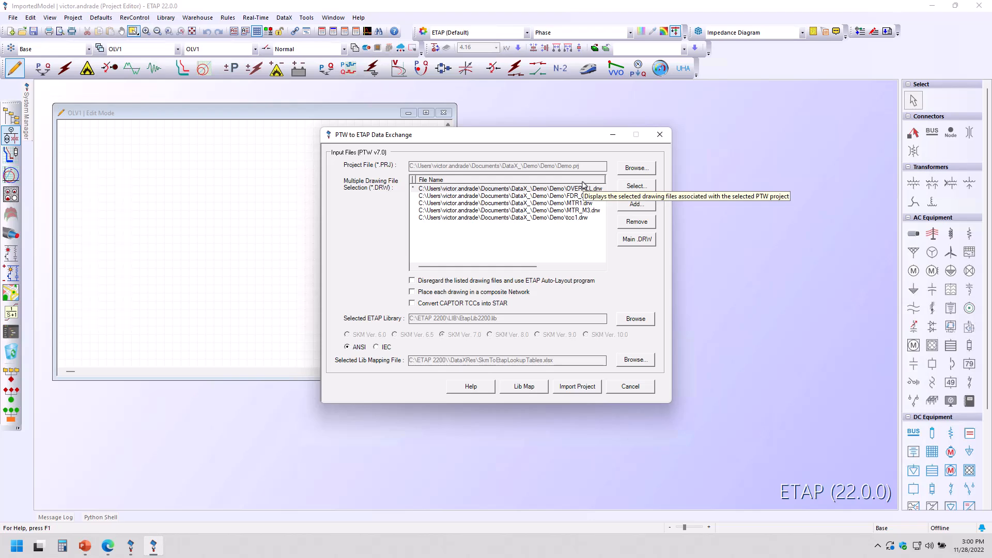
Step: Review the listed drawing files and limit the drawing selection to OVERALL.drw only
{"action": "left_click", "coordinate": [532, 199]}
{"action": "left_click", "coordinate": [537, 204]}
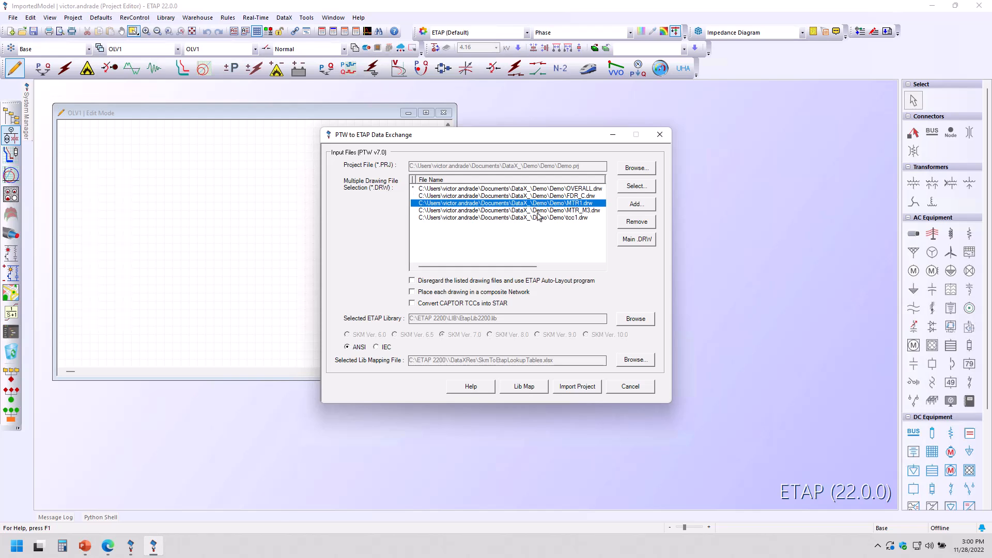
{"action": "left_click", "coordinate": [540, 217]}
{"action": "left_click", "coordinate": [545, 210]}
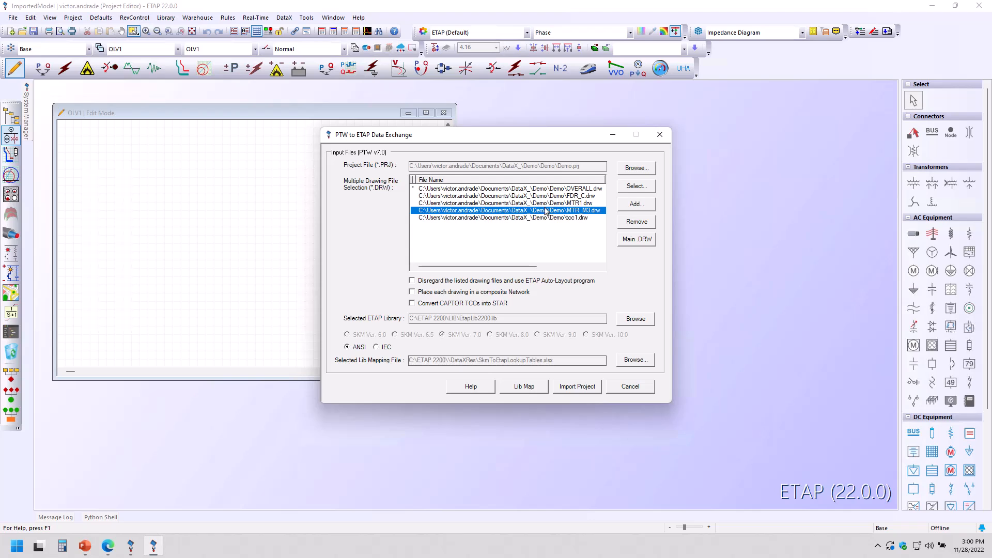
{"action": "left_click", "coordinate": [541, 218]}
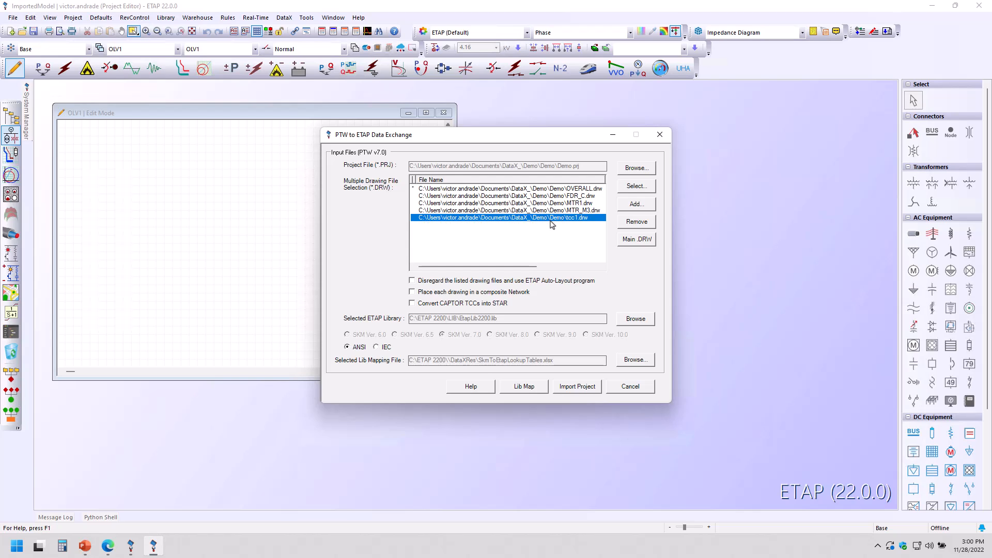
{"action": "left_click", "coordinate": [589, 211]}
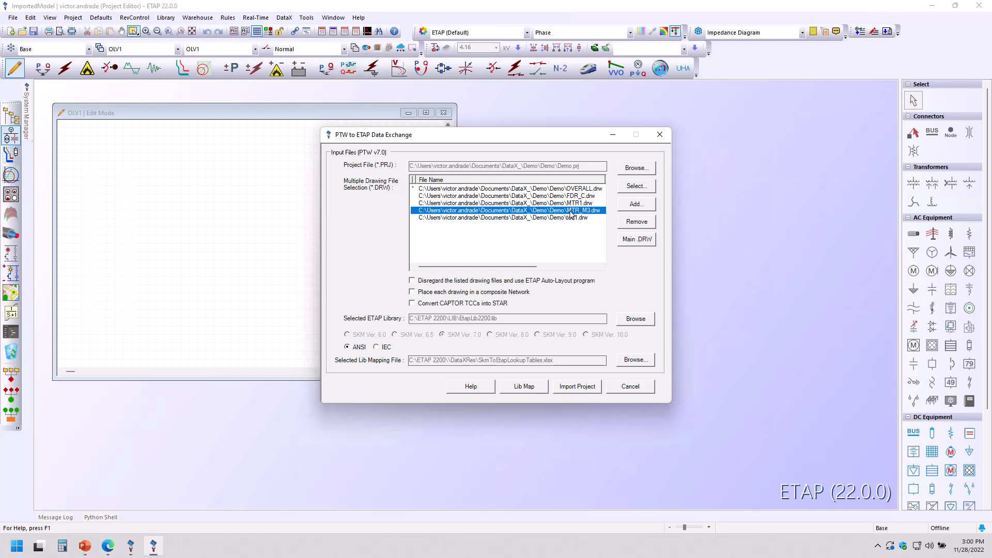
{"action": "left_click", "coordinate": [636, 187]}
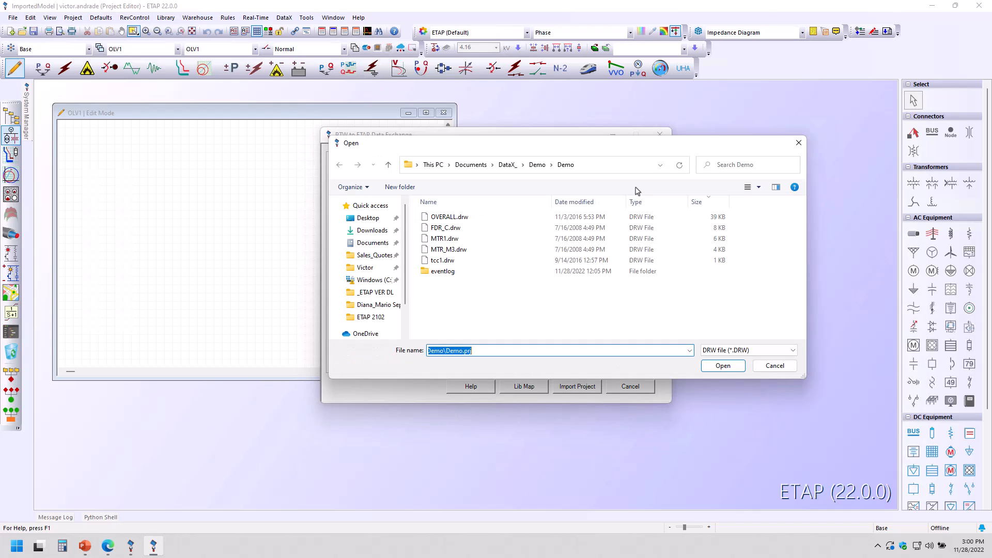
{"action": "left_click", "coordinate": [706, 203]}
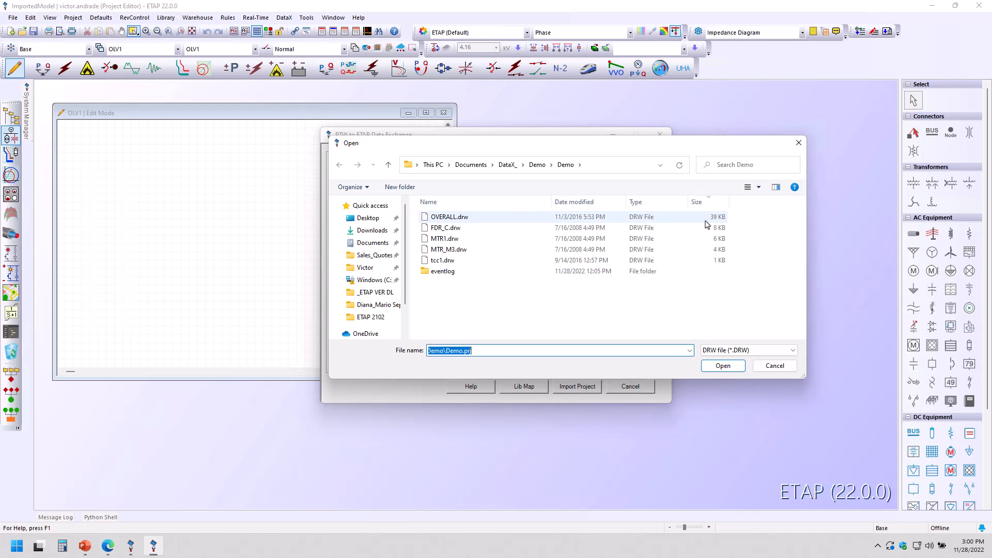
{"action": "left_click", "coordinate": [460, 219]}
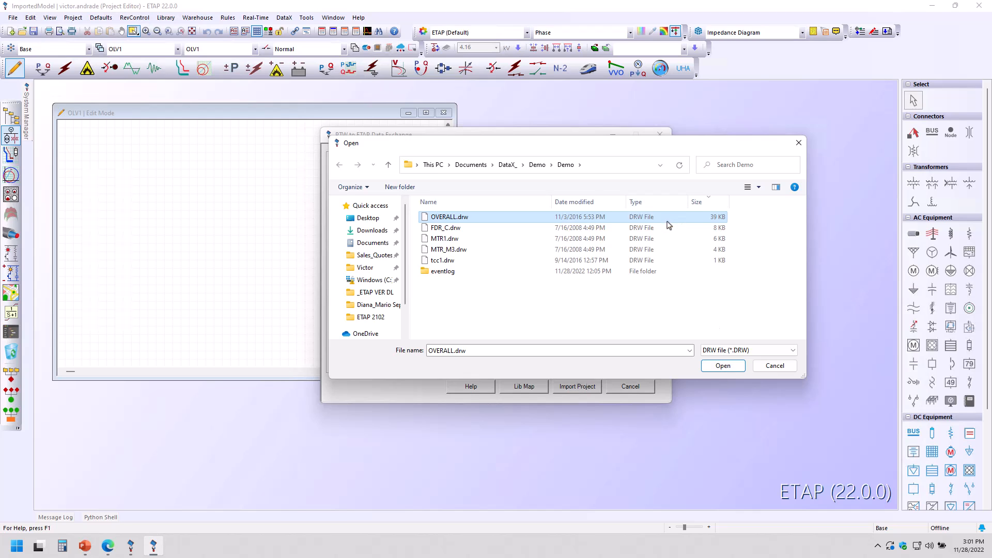
{"action": "left_click", "coordinate": [723, 365]}
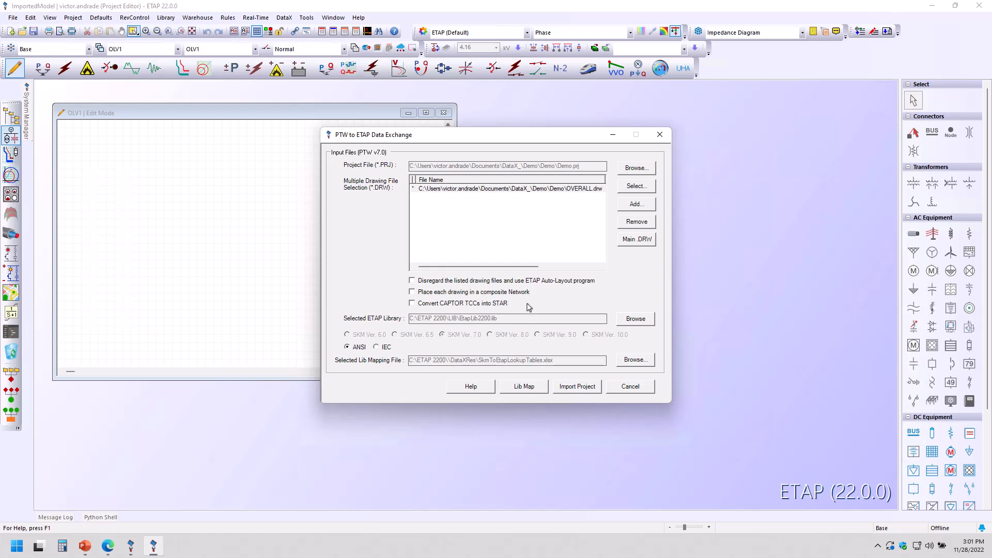
Step: Enable placing each drawing in a composite network and converting CAPTOR TCCs into STAR, then open the library mapping
{"action": "left_click", "coordinate": [412, 292]}
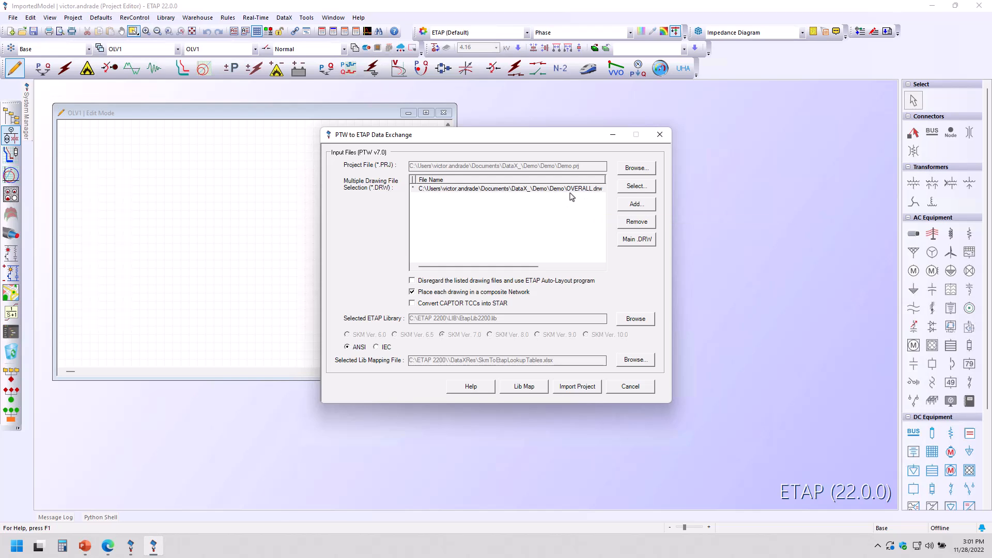
{"action": "left_click", "coordinate": [436, 305]}
{"action": "mouse_move", "coordinate": [509, 284]}
{"action": "left_click", "coordinate": [526, 390]}
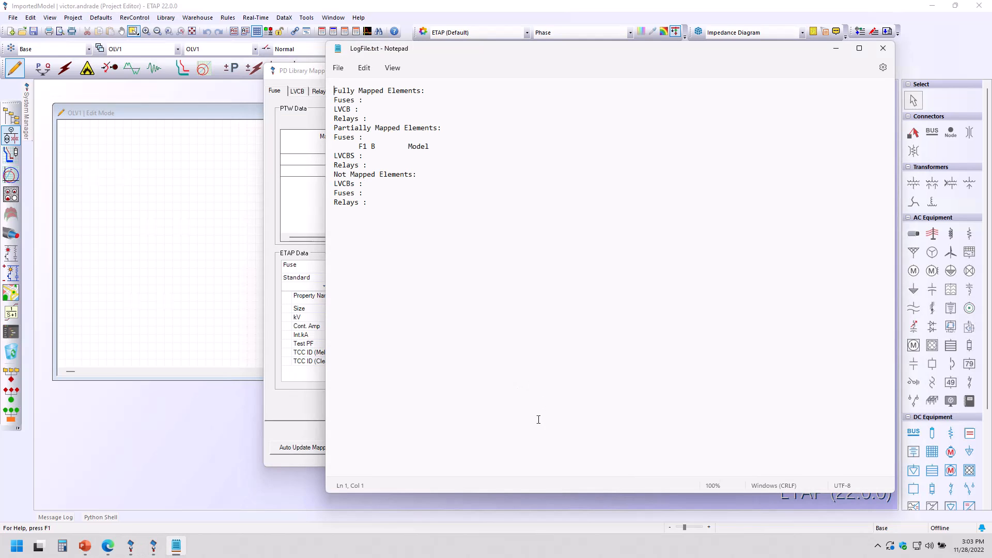
Step: Review the mapping log file's fully mapped, partially mapped and not mapped element sections, then set the log aside
{"action": "left_click_drag", "start_coordinate": [415, 47], "coordinate": [580, 98]}
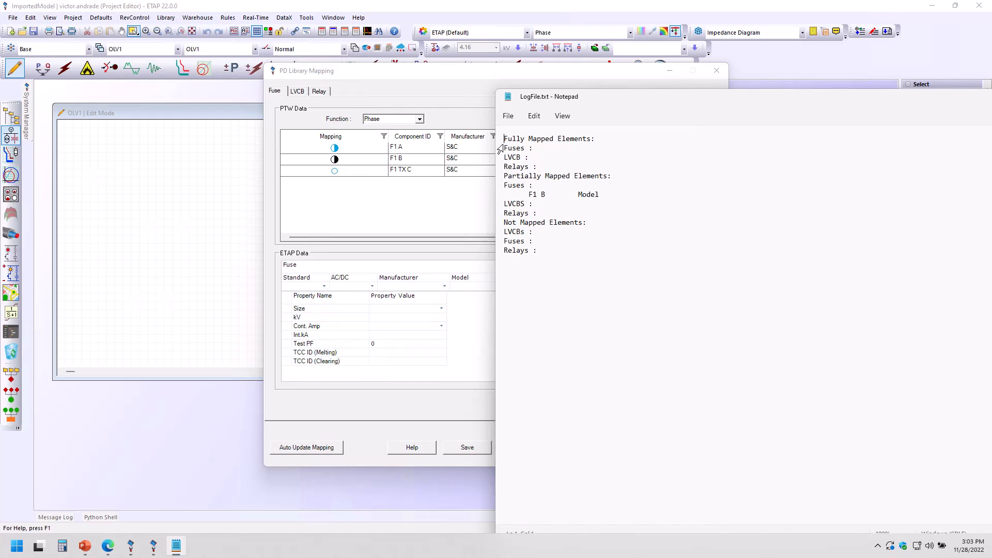
{"action": "left_click_drag", "start_coordinate": [506, 149], "coordinate": [541, 158]}
{"action": "left_click_drag", "start_coordinate": [540, 168], "coordinate": [496, 168]}
{"action": "left_click_drag", "start_coordinate": [506, 140], "coordinate": [613, 141]}
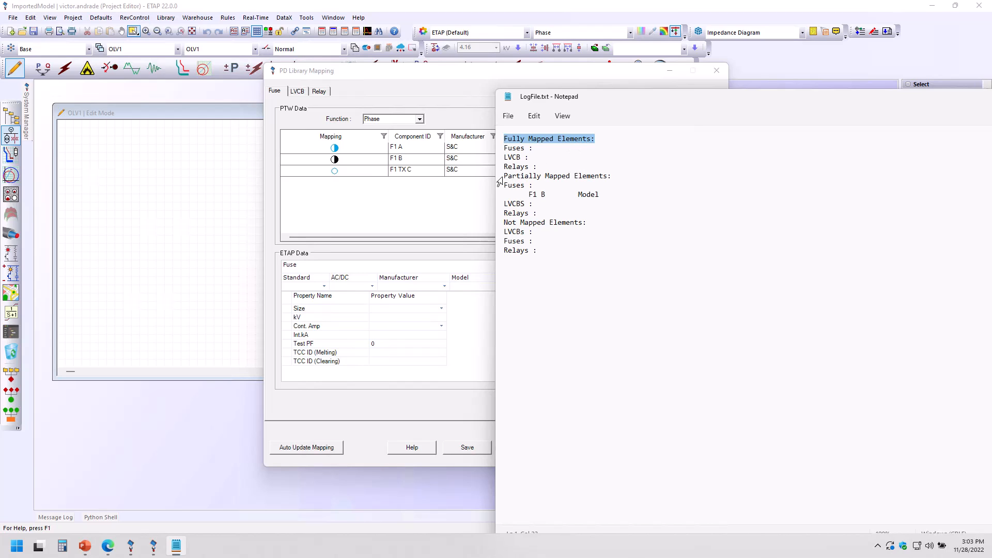
{"action": "left_click_drag", "start_coordinate": [504, 176], "coordinate": [619, 176]}
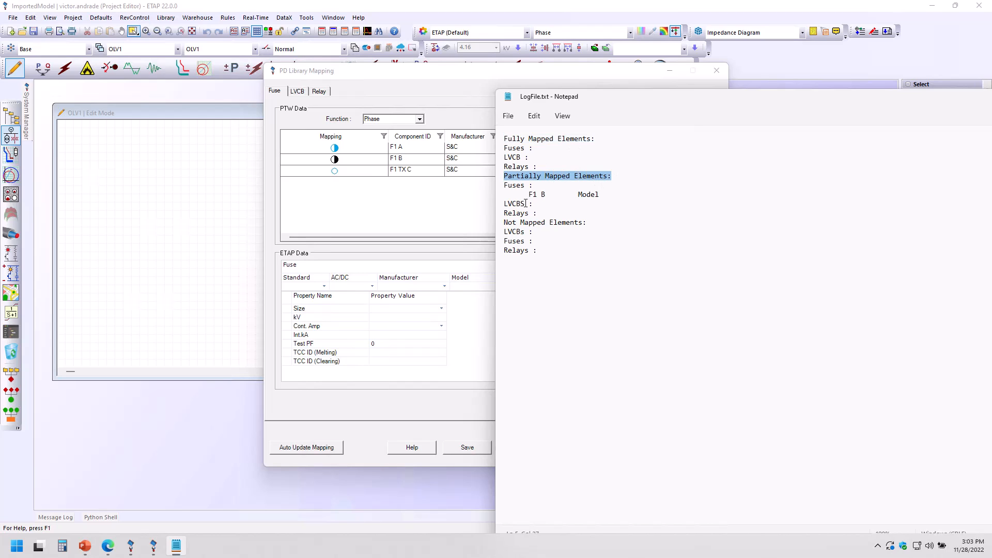
{"action": "triple_click", "coordinate": [505, 225]}
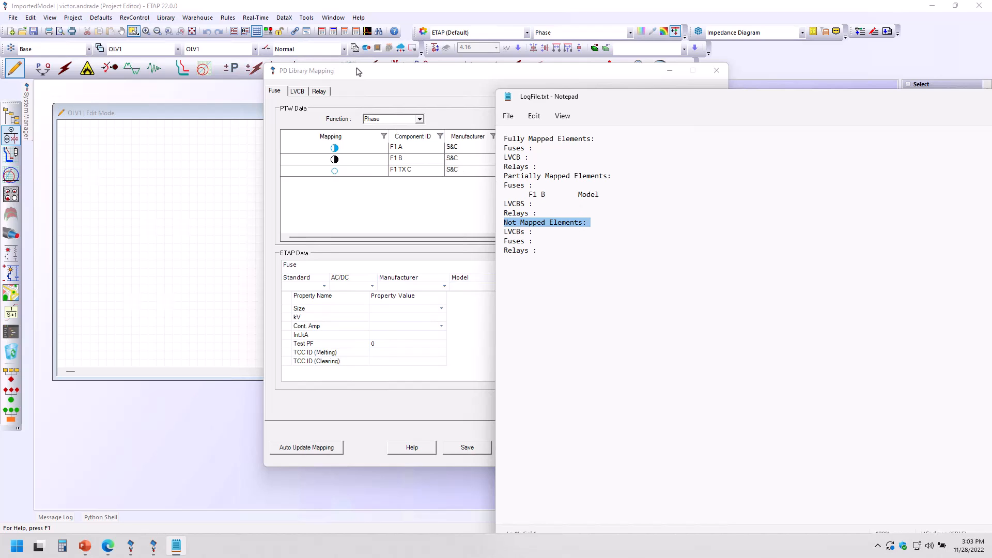
{"action": "double_click", "coordinate": [714, 99]}
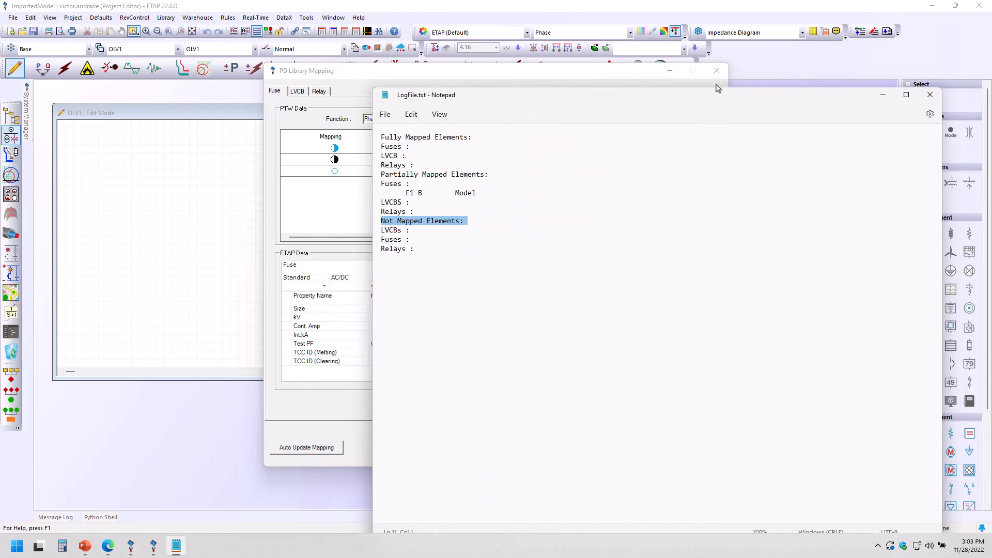
{"action": "left_click", "coordinate": [879, 93]}
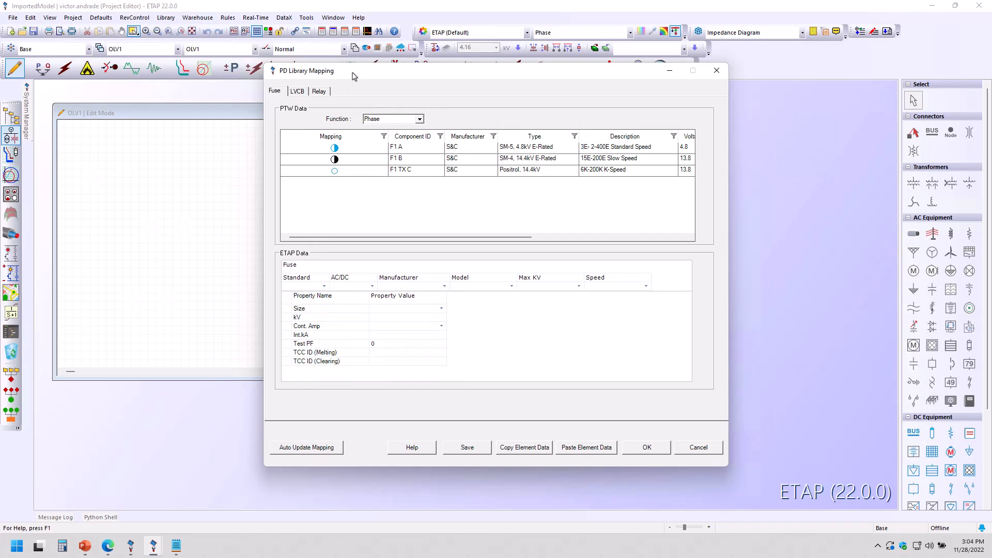
Step: Select fuse F1 A in the PTW data list and inspect its columns across the table
{"action": "left_click_drag", "start_coordinate": [352, 82], "coordinate": [340, 106]}
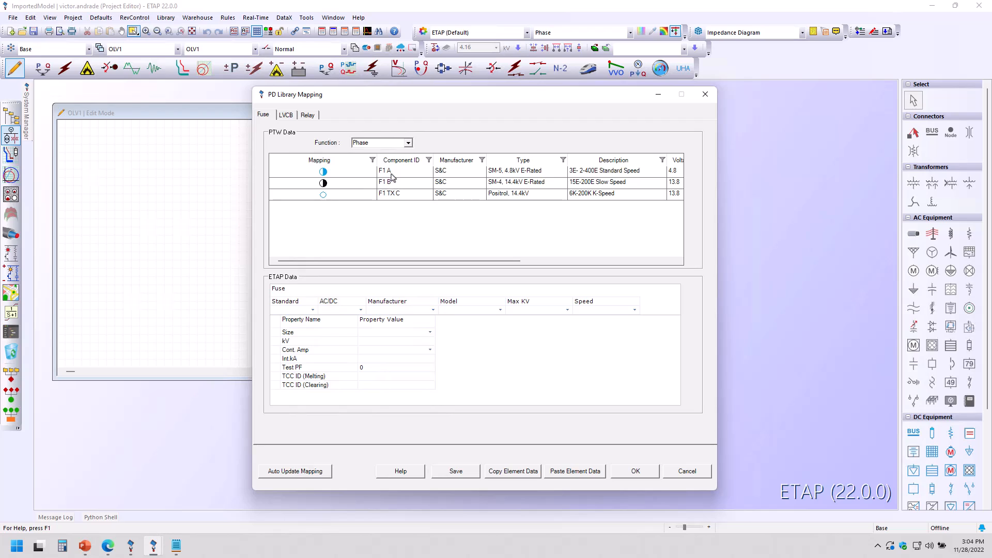
{"action": "left_click", "coordinate": [326, 174]}
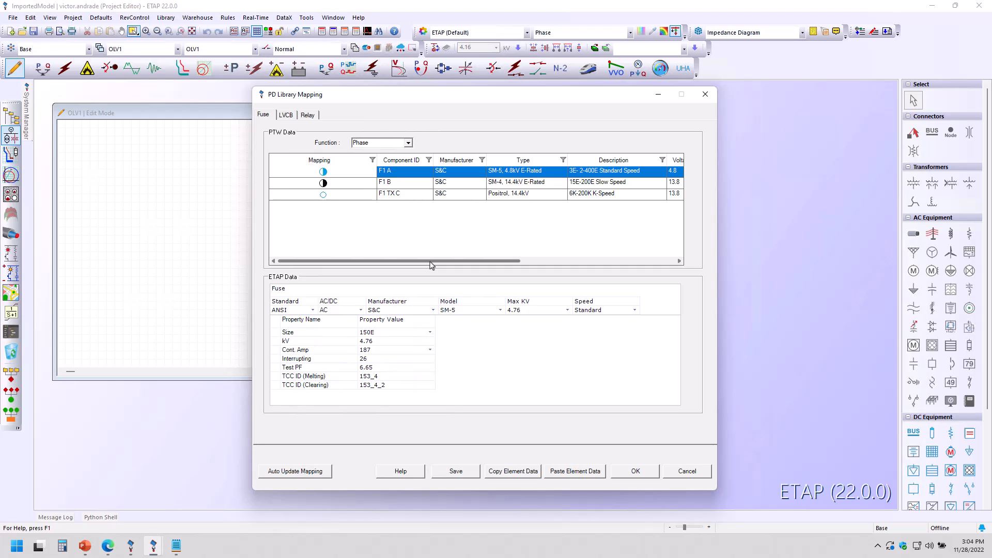
{"action": "left_click_drag", "start_coordinate": [430, 261], "coordinate": [495, 261]}
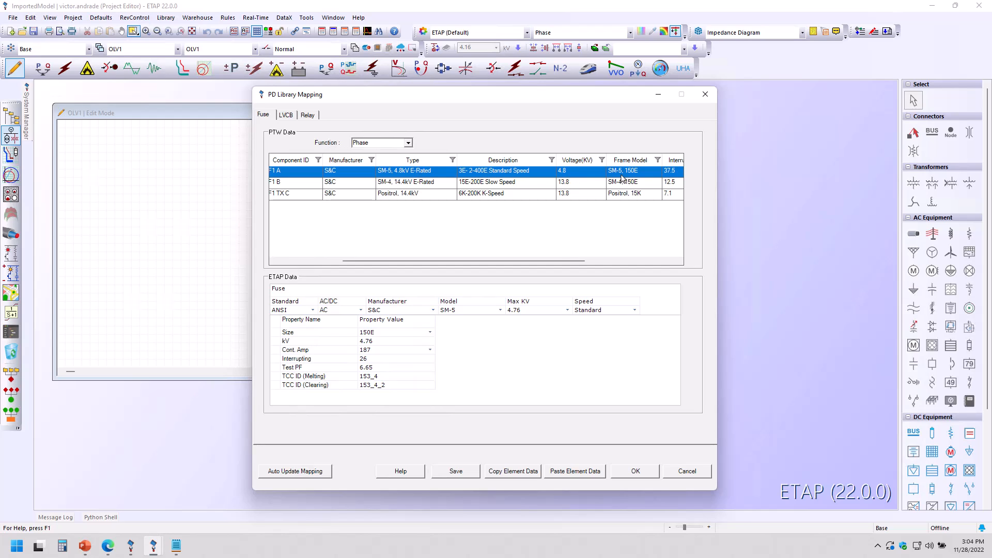
{"action": "left_click_drag", "start_coordinate": [563, 262], "coordinate": [642, 271]}
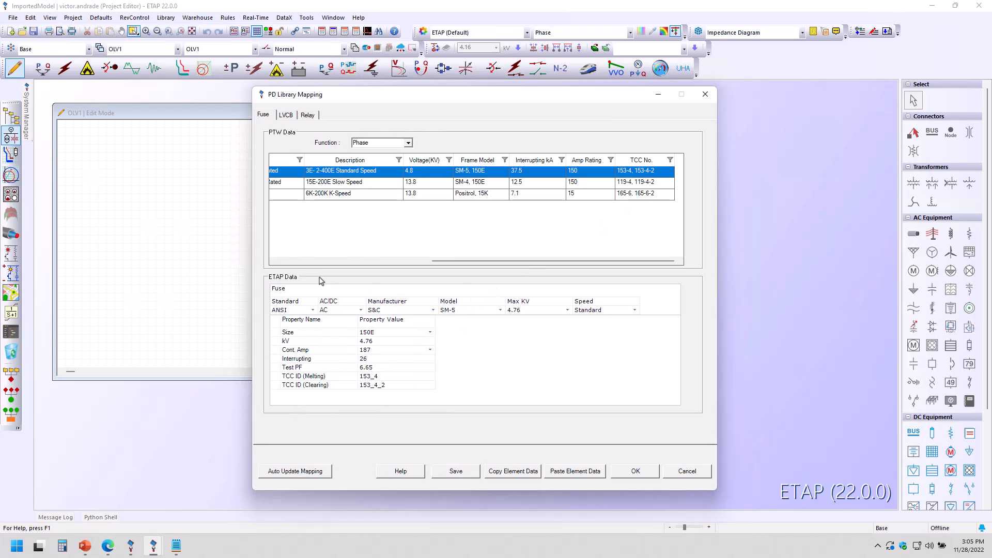
{"action": "left_click_drag", "start_coordinate": [443, 258], "coordinate": [368, 263]}
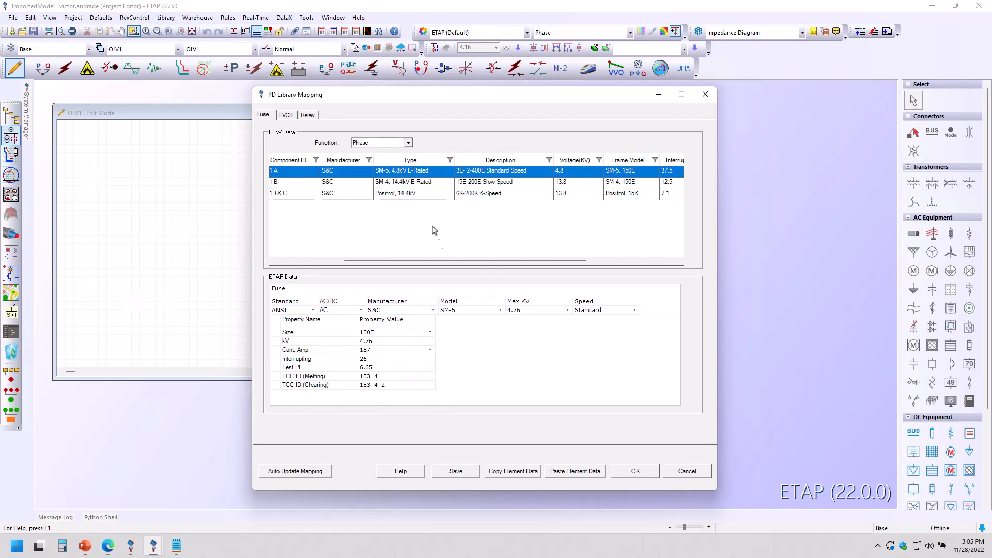
Step: Set fuse F1 A's ETAP Max KV to 4.76 and speed to Standard, then save the library mapping
{"action": "left_click", "coordinate": [567, 311]}
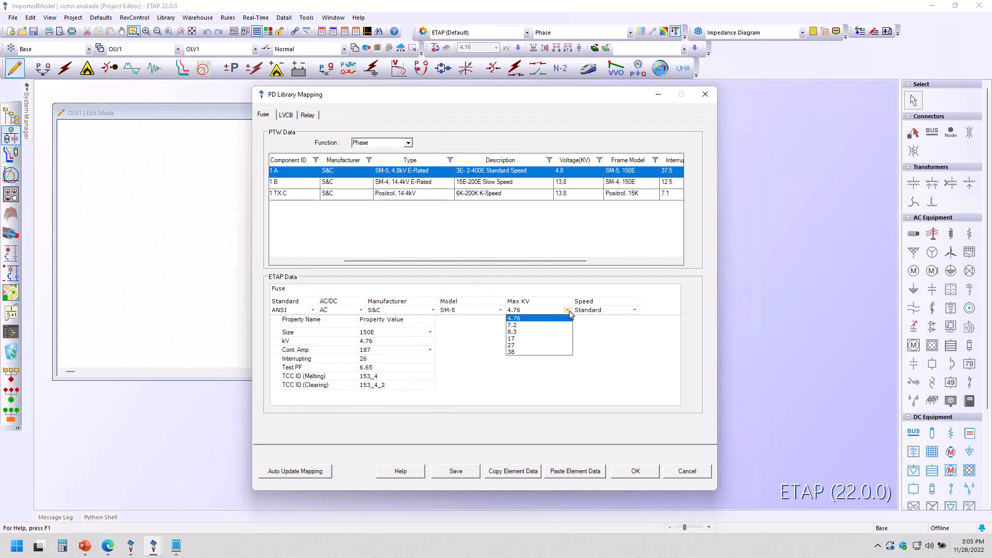
{"action": "left_click", "coordinate": [514, 318]}
{"action": "left_click", "coordinate": [604, 312]}
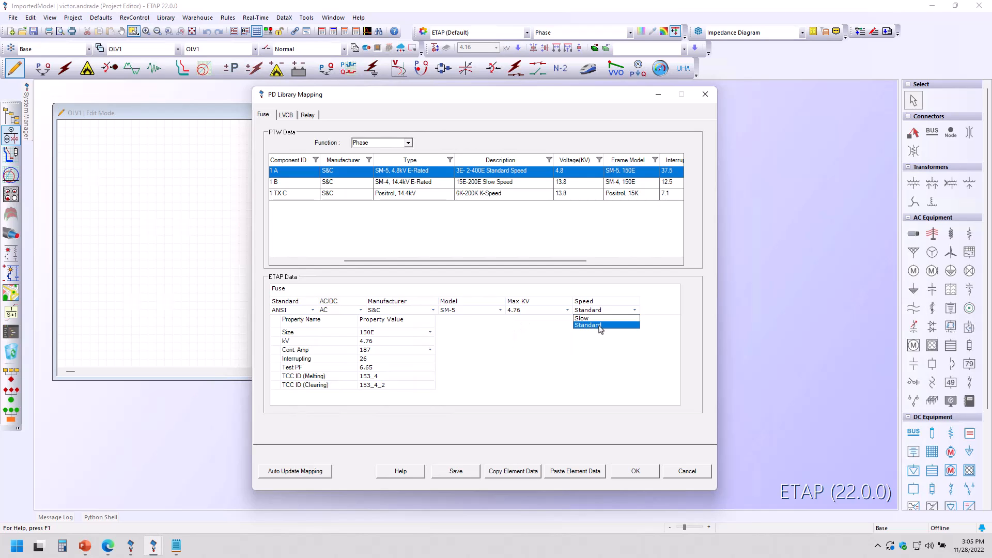
{"action": "left_click", "coordinate": [601, 326]}
{"action": "left_click_drag", "start_coordinate": [574, 262], "coordinate": [623, 264]}
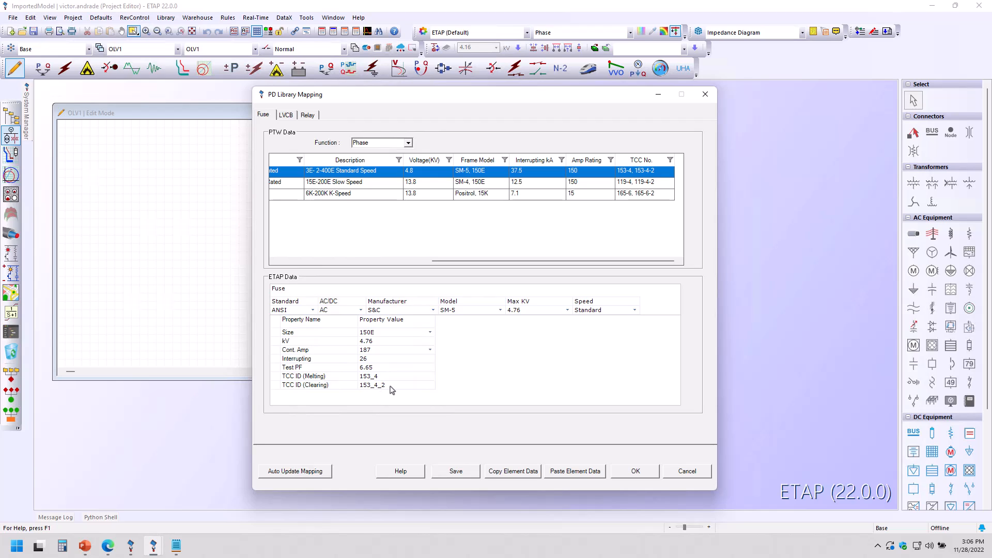
{"action": "left_click_drag", "start_coordinate": [470, 261], "coordinate": [424, 281]}
{"action": "left_click", "coordinate": [457, 472]}
Step: Select fuse F1 TX C in the PTW data list and inspect its columns across the table
{"action": "left_click", "coordinate": [507, 318]}
{"action": "left_click_drag", "start_coordinate": [504, 267], "coordinate": [375, 273]}
{"action": "left_click", "coordinate": [379, 196]}
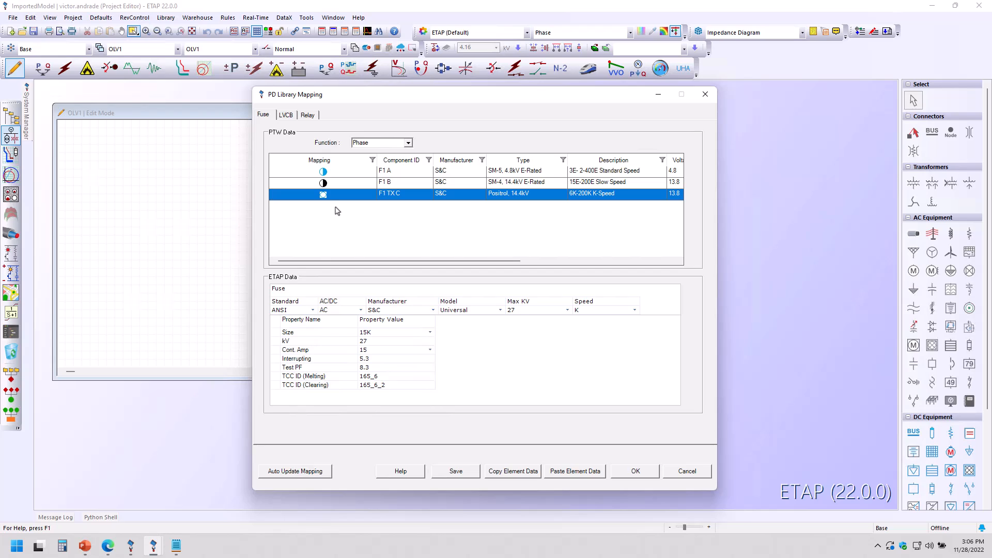
{"action": "left_click_drag", "start_coordinate": [448, 266], "coordinate": [478, 266]}
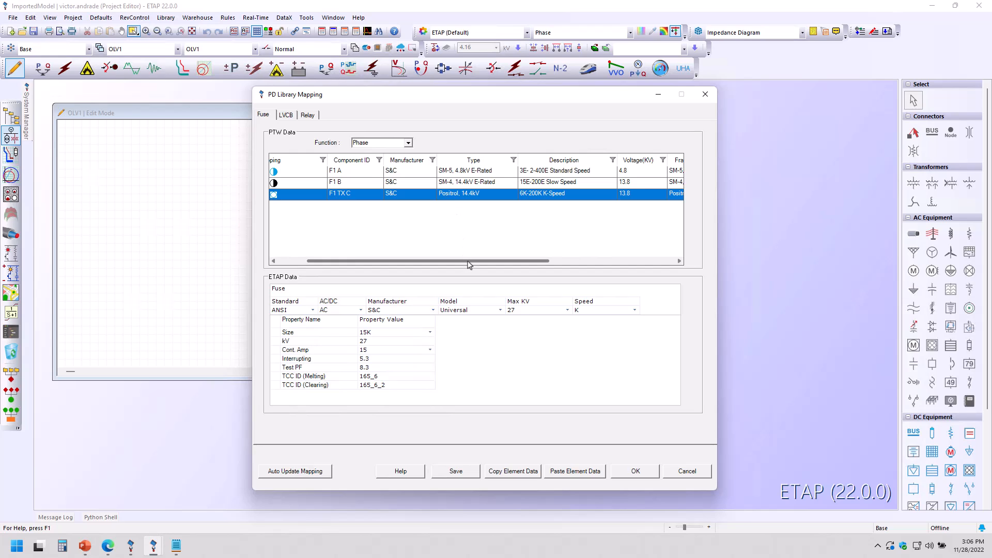
{"action": "left_click_drag", "start_coordinate": [469, 264], "coordinate": [550, 265]}
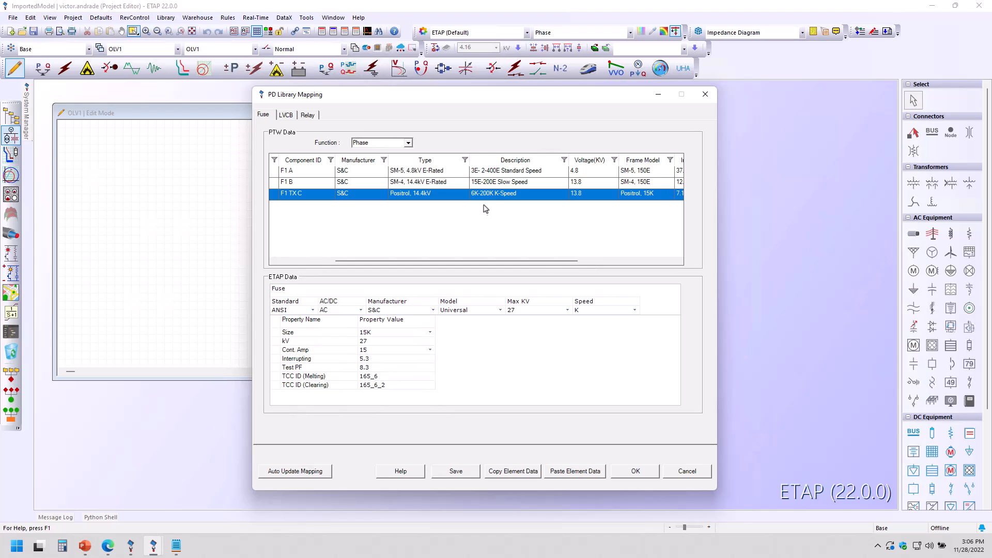
{"action": "left_click_drag", "start_coordinate": [545, 261], "coordinate": [589, 263]}
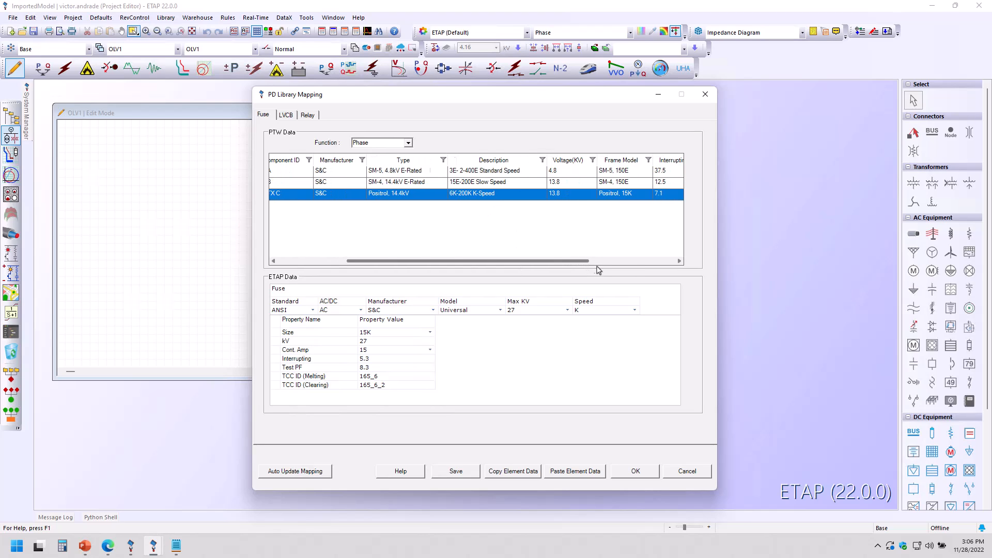
{"action": "left_click", "coordinate": [635, 263]}
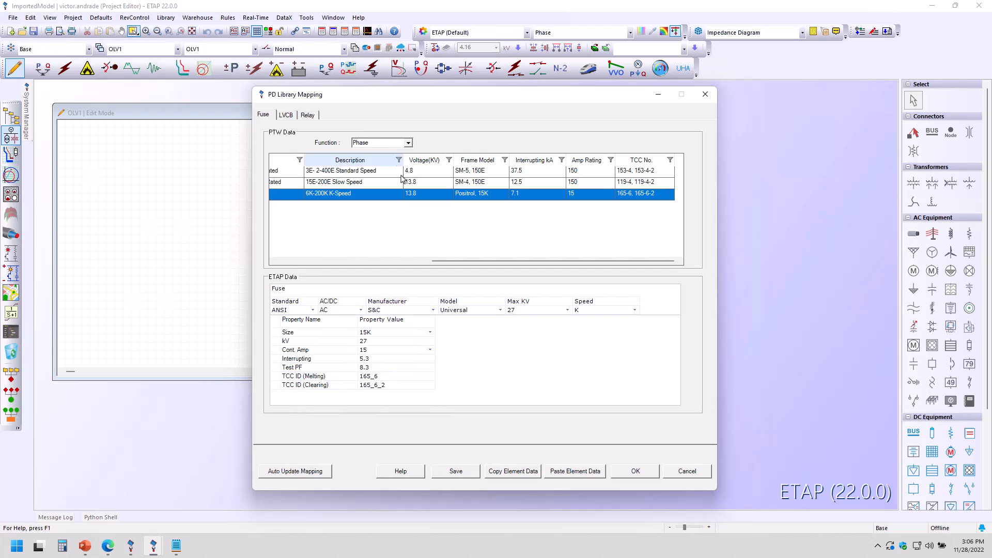
Step: Set fuse F1 TX C's ETAP Max KV to 27, speed to K and size to 15K
{"action": "left_click", "coordinate": [547, 311]}
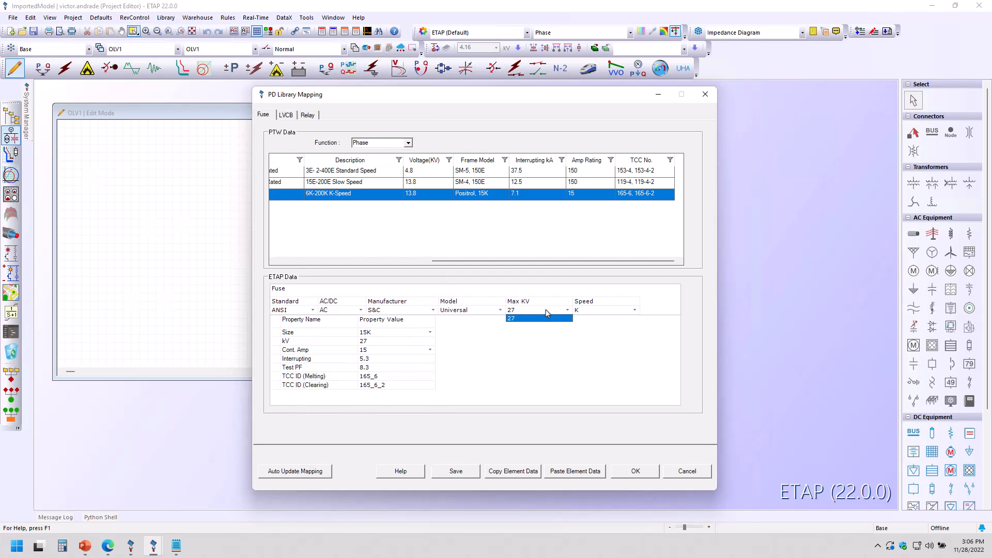
{"action": "left_click", "coordinate": [610, 311]}
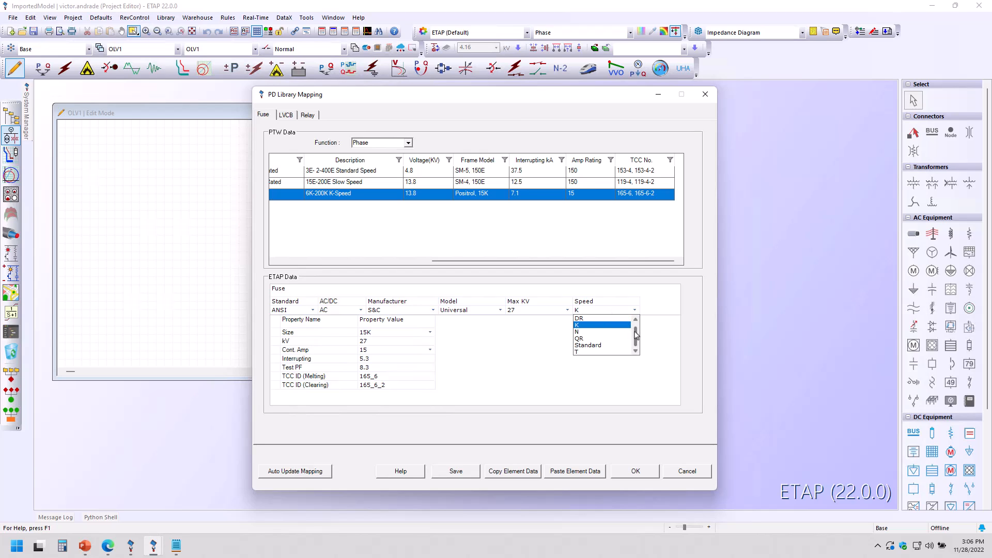
{"action": "left_click_drag", "start_coordinate": [634, 337], "coordinate": [636, 327]}
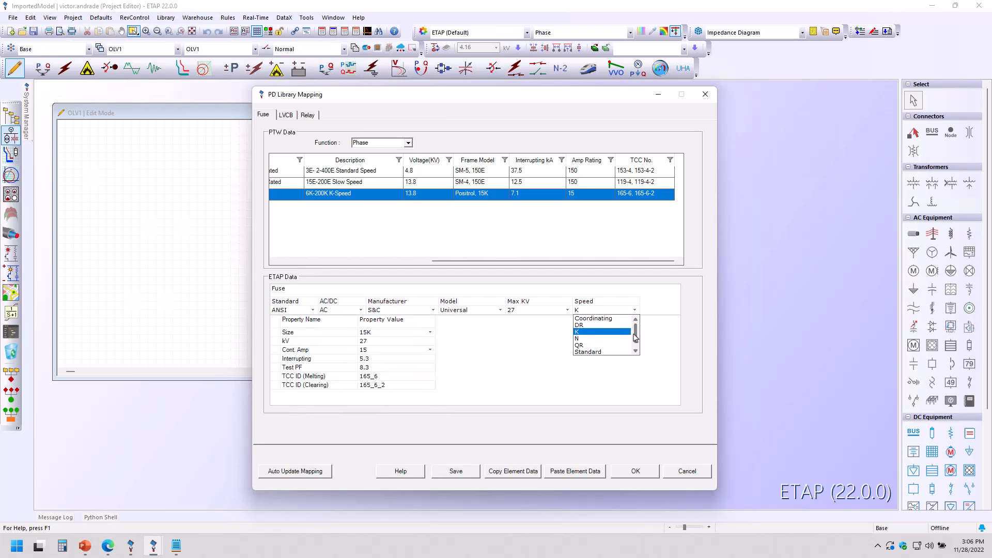
{"action": "left_click", "coordinate": [595, 334]}
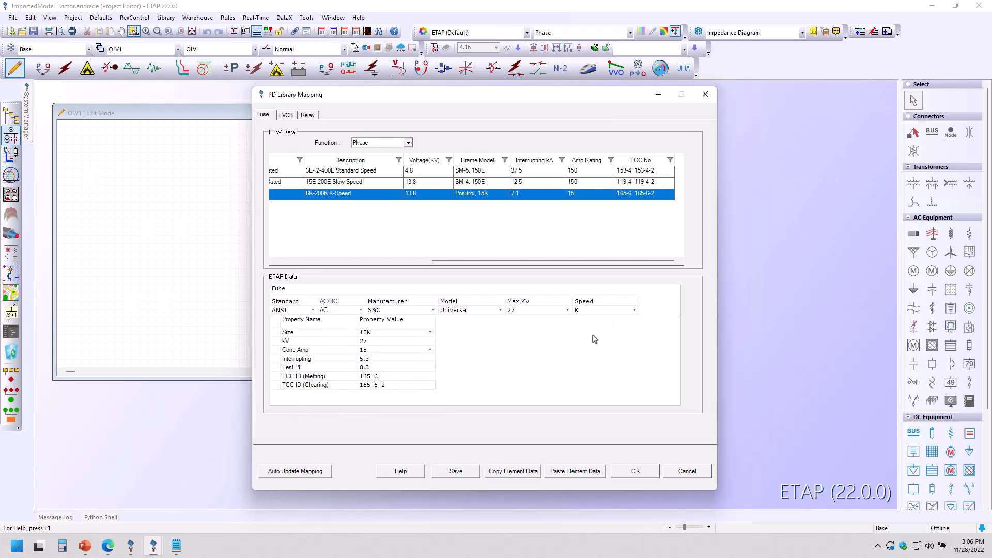
{"action": "left_click", "coordinate": [383, 335]}
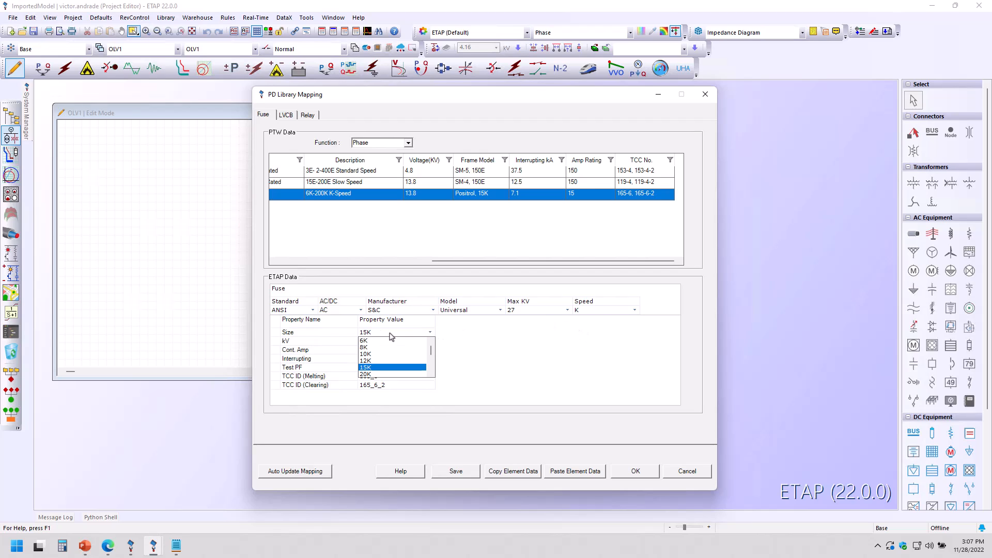
{"action": "left_click", "coordinate": [380, 368]}
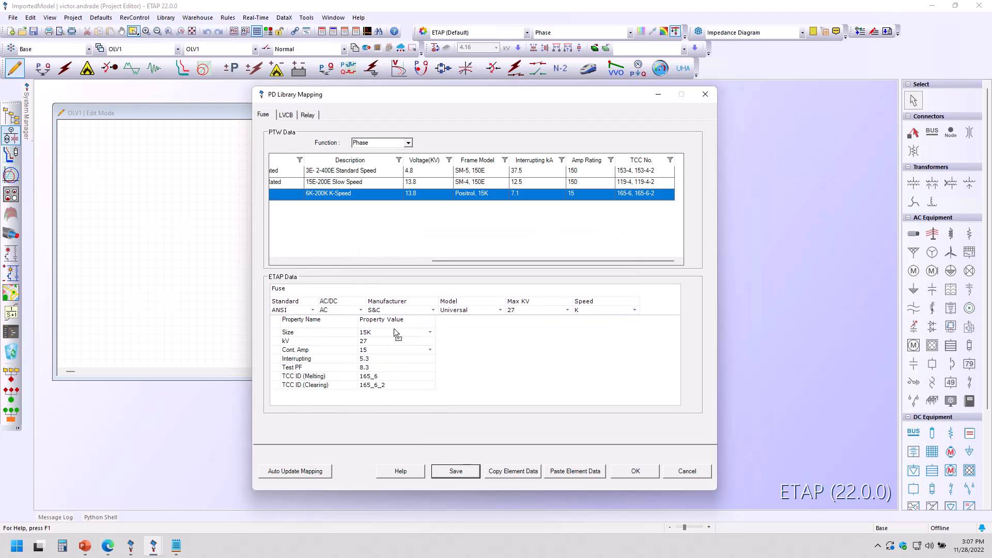
Step: Open the LVCB mapping and select breaker CB1 SWBD to review its ETAP trip device settings
{"action": "left_click_drag", "start_coordinate": [448, 264], "coordinate": [288, 266]}
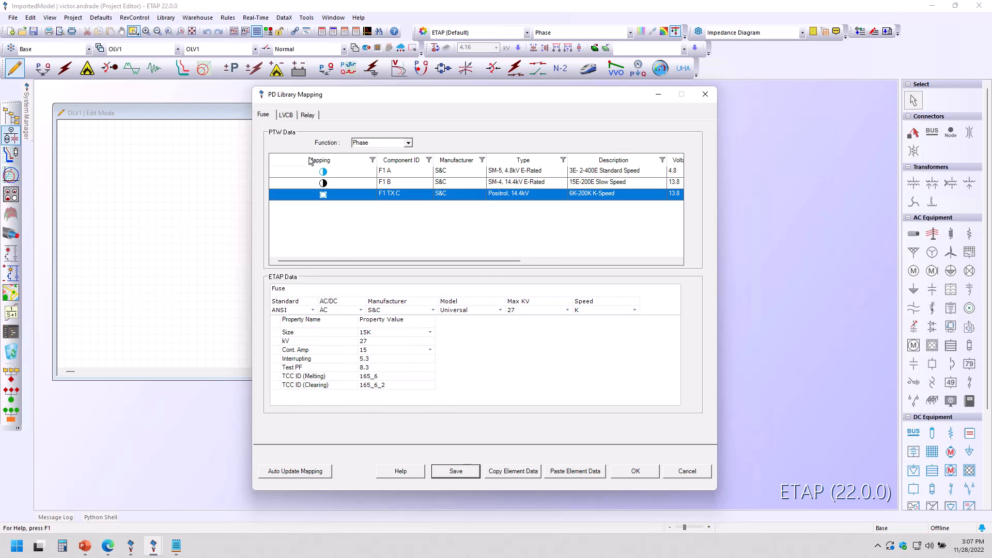
{"action": "left_click", "coordinate": [287, 116]}
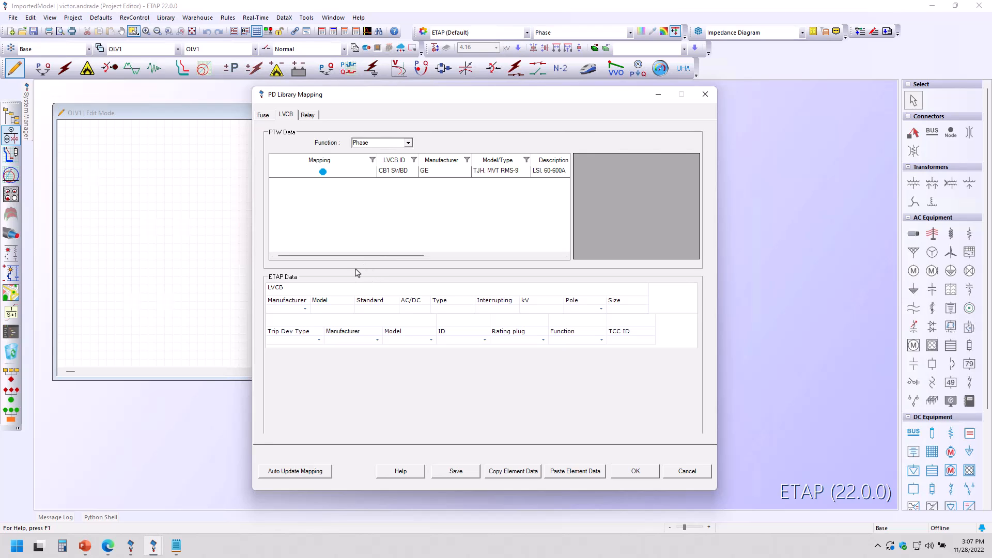
{"action": "left_click", "coordinate": [427, 174]}
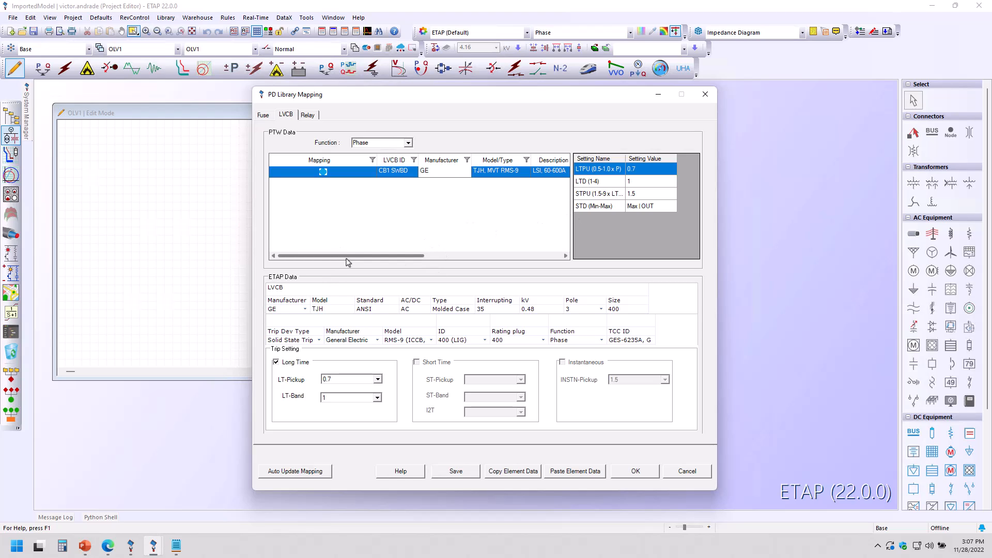
{"action": "left_click_drag", "start_coordinate": [350, 257], "coordinate": [383, 260]}
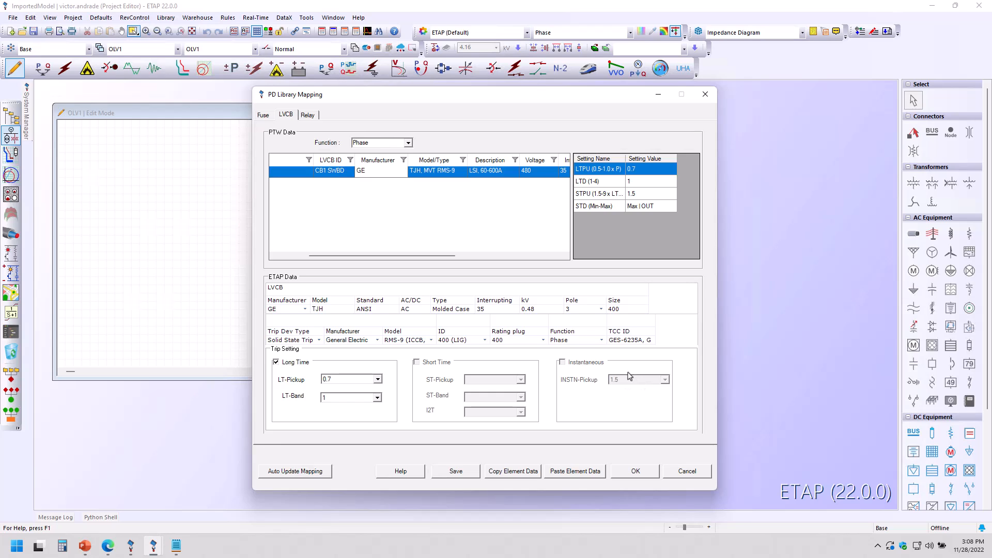
Step: Open the relay mapping, set relay R1 T1's curve type to CO11 - Extremely Inverse, and accept the mapping
{"action": "left_click", "coordinate": [311, 117]}
{"action": "left_click", "coordinate": [444, 172]}
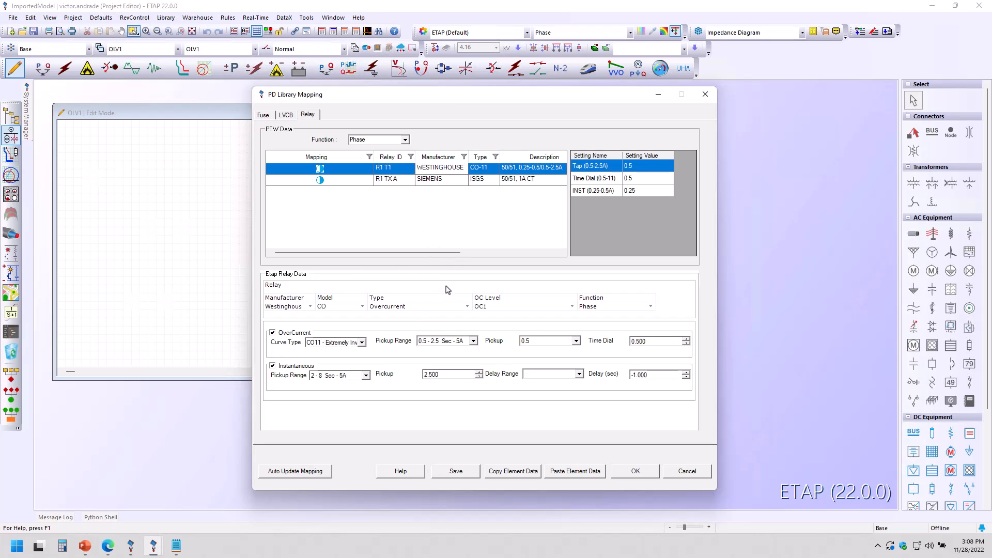
{"action": "left_click", "coordinate": [362, 342]}
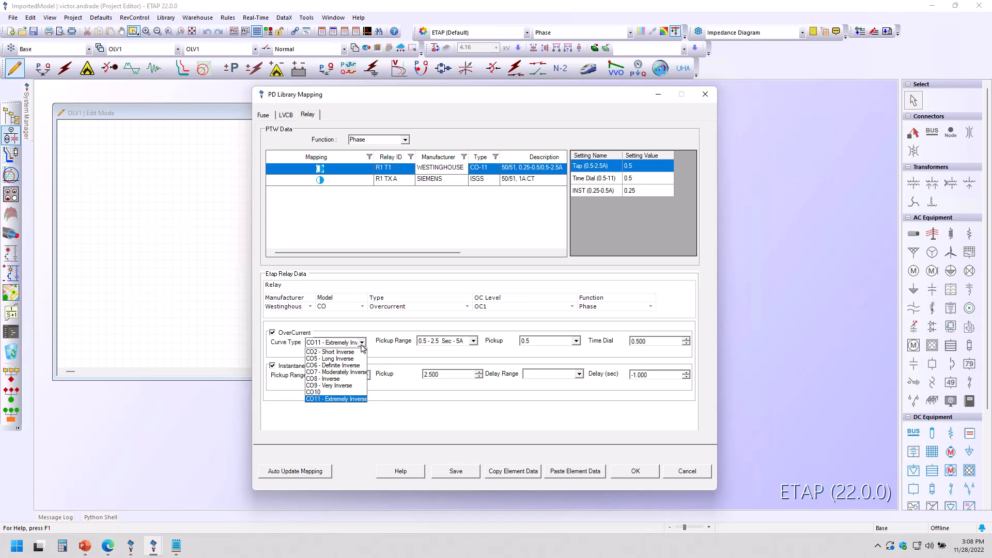
{"action": "left_click", "coordinate": [362, 345]}
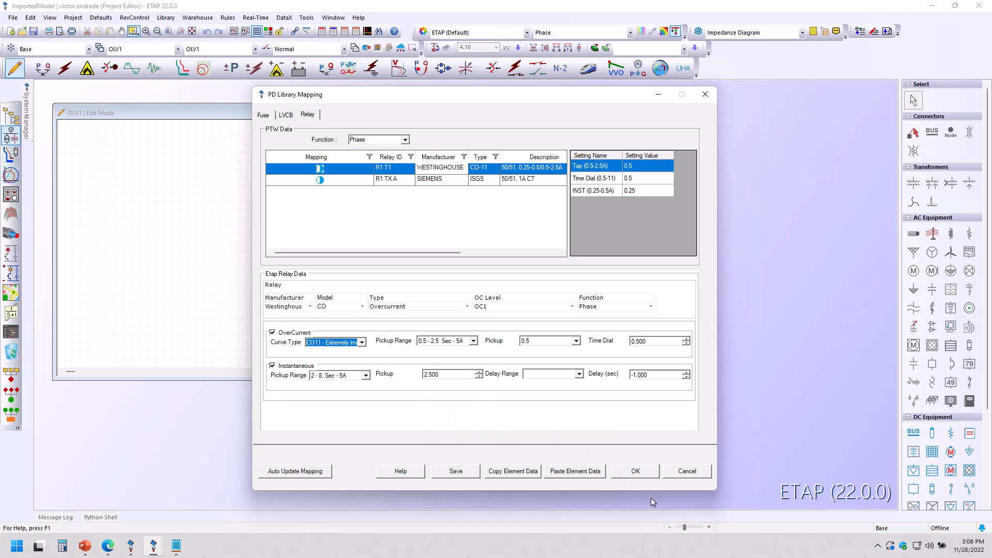
{"action": "left_click", "coordinate": [645, 477]}
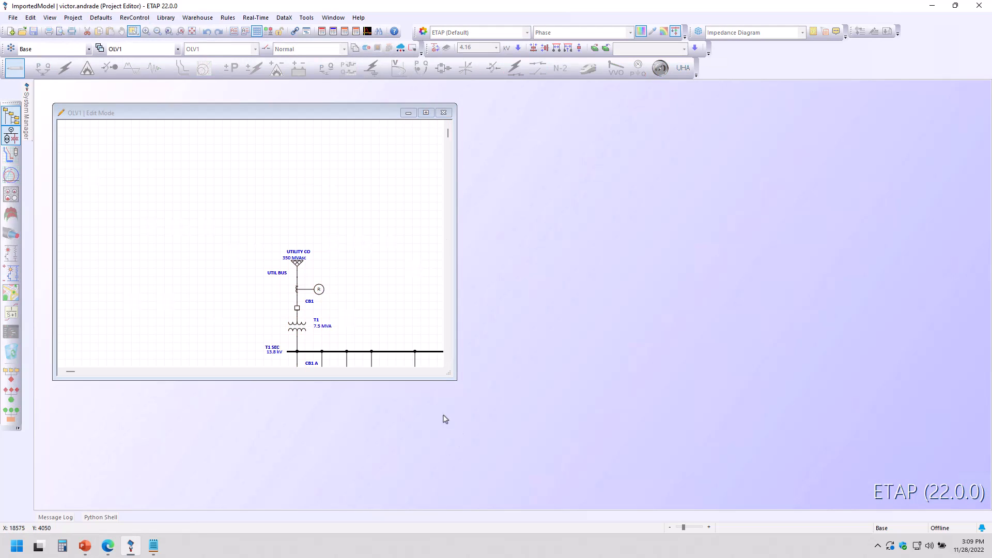
Step: Enlarge the OLV1 one-line window and zoom to fit the imported diagram
{"action": "left_click", "coordinate": [451, 378]}
{"action": "left_click_drag", "start_coordinate": [453, 379], "coordinate": [652, 509]}
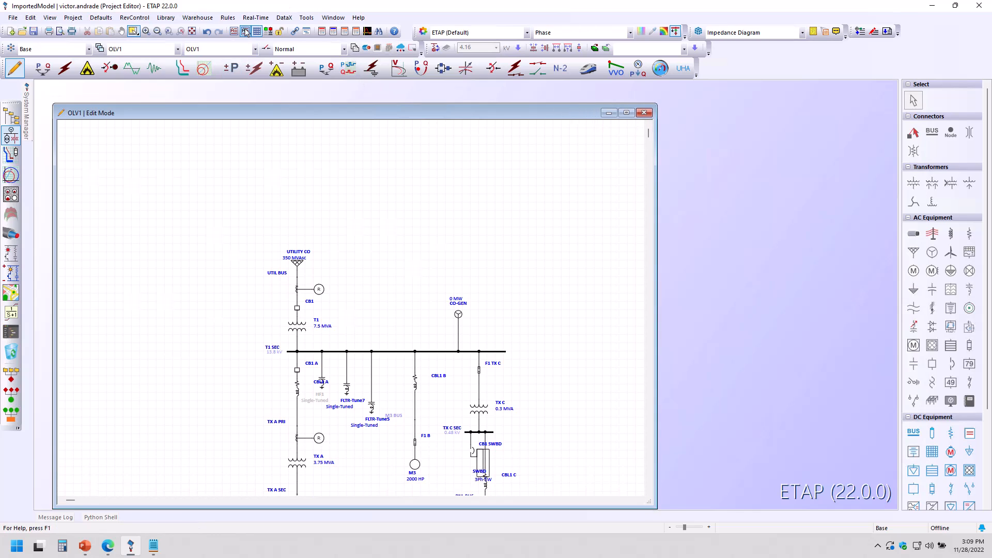
{"action": "left_click", "coordinate": [191, 31]}
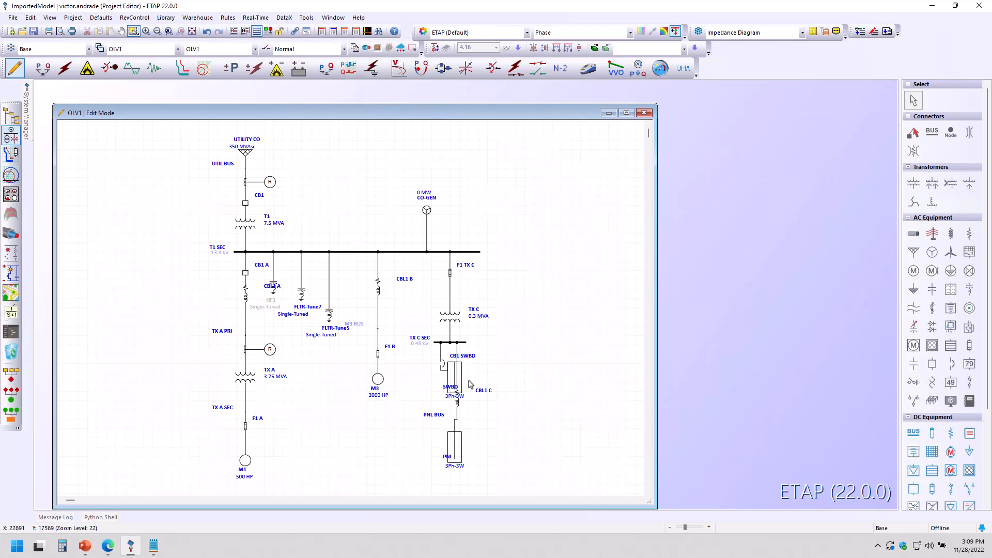
{"action": "scroll", "coordinate": [505, 417], "scroll_direction": "up", "scroll_amount": 3}
{"action": "scroll", "coordinate": [510, 428], "scroll_direction": "down", "scroll_amount": 3}
{"action": "scroll", "coordinate": [509, 428], "scroll_direction": "up", "scroll_amount": 3}
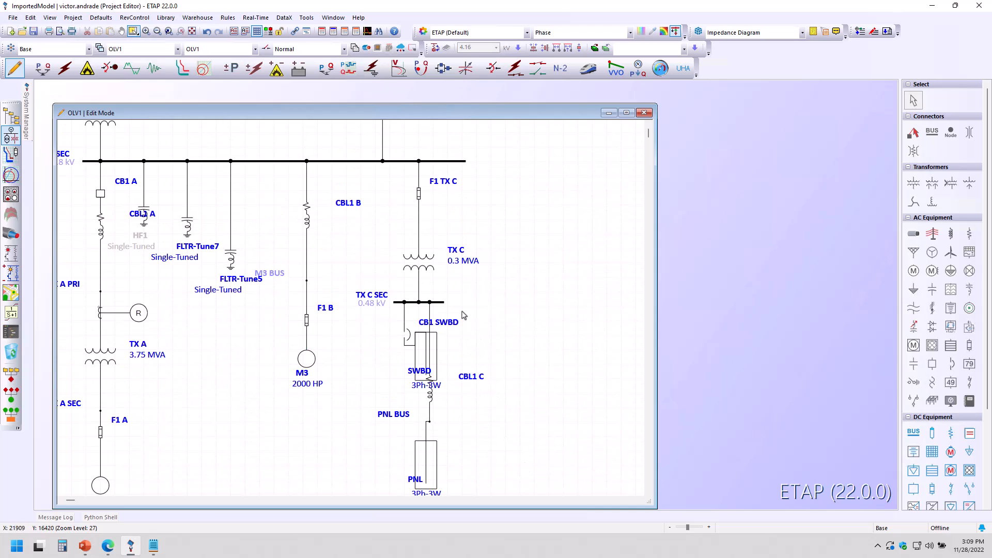
Step: Select all elements of the one-line diagram, shift them slightly, and ungroup them
{"action": "key", "text": "ctrl+a"}
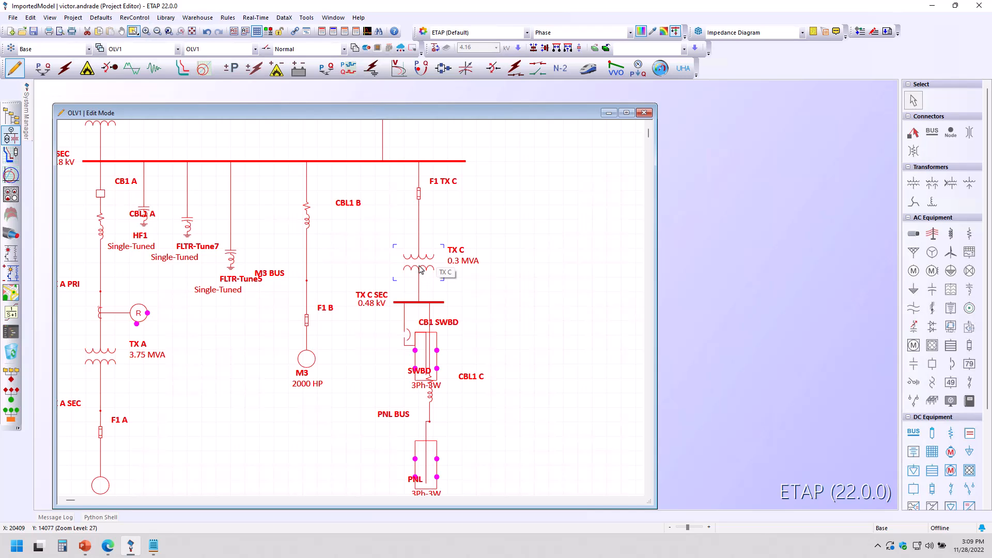
{"action": "left_click_drag", "start_coordinate": [419, 268], "coordinate": [457, 273]}
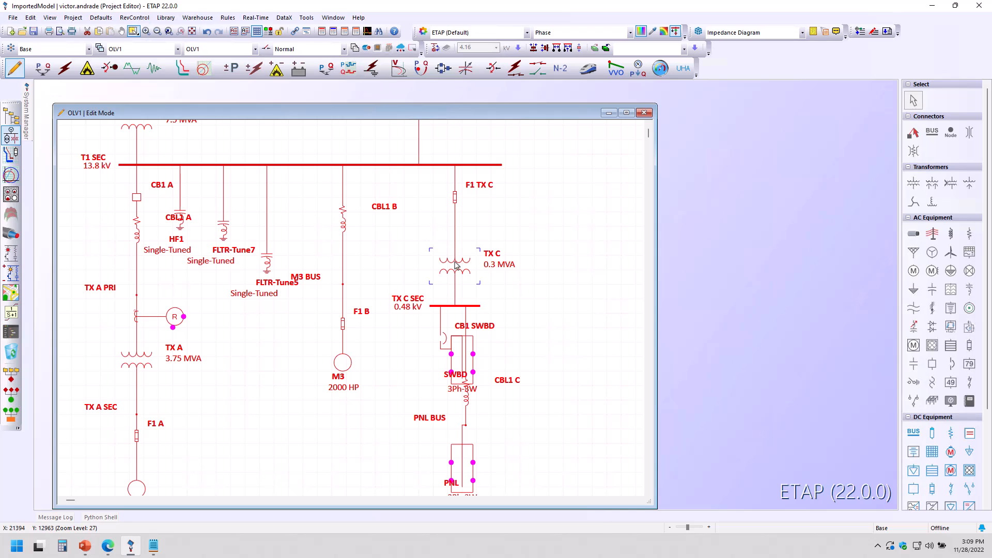
{"action": "right_click", "coordinate": [457, 265]}
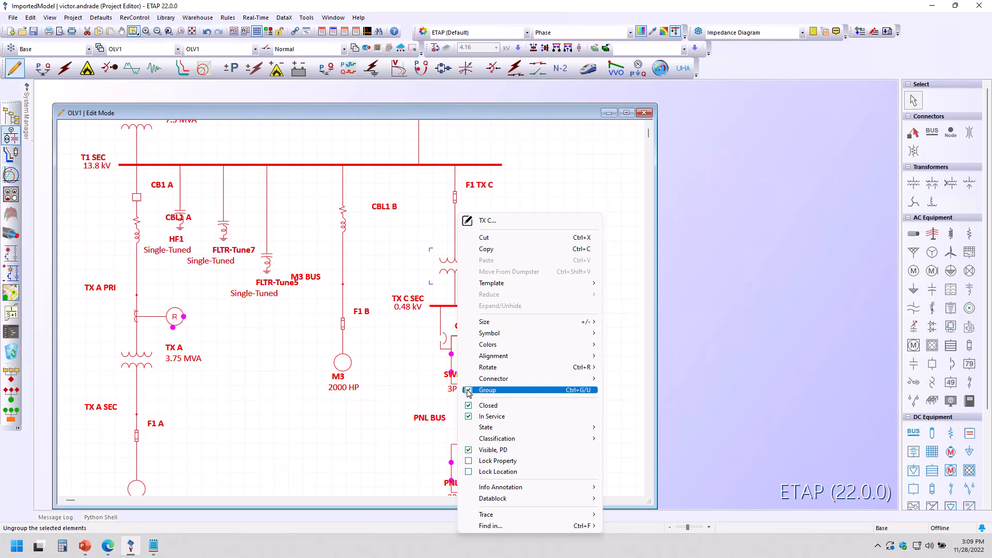
{"action": "left_click", "coordinate": [486, 390]}
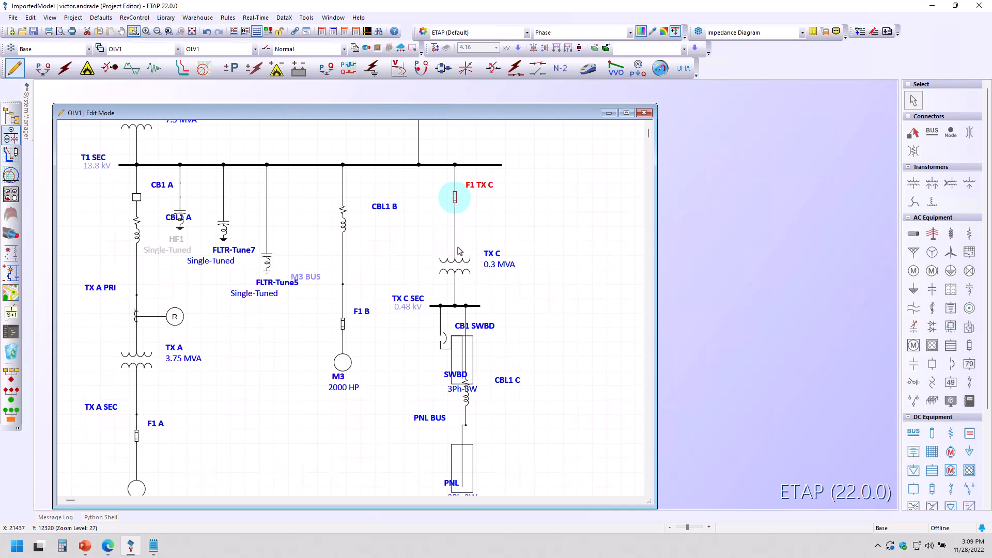
Step: Enable Auto Build and apply Downstream Alignment to the elements below transformer TX C
{"action": "left_click", "coordinate": [436, 48]}
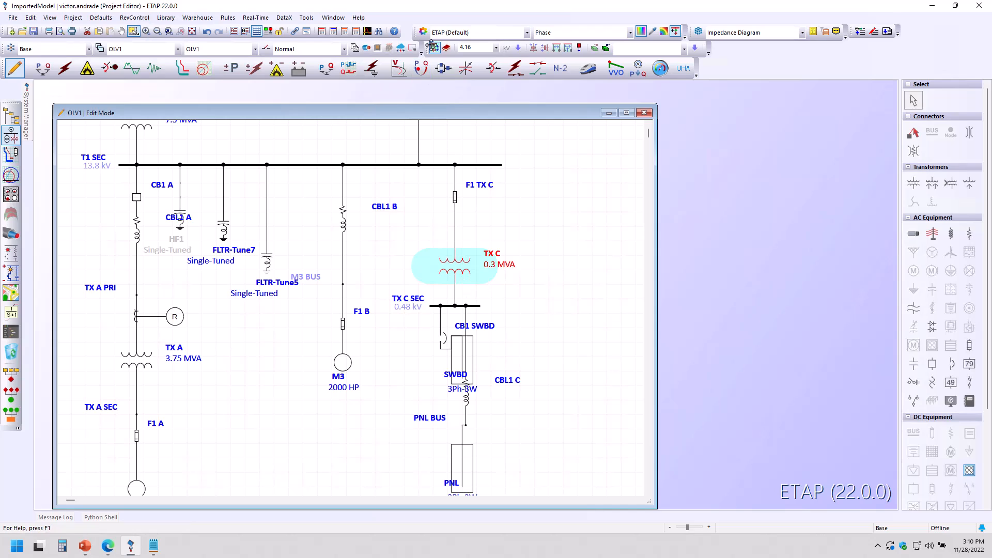
{"action": "left_click", "coordinate": [580, 50]}
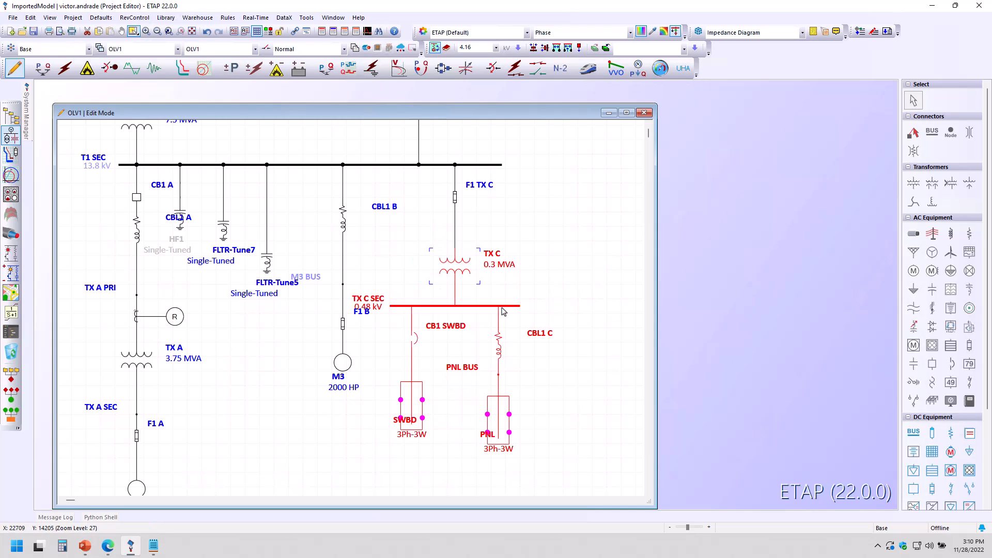
{"action": "left_click", "coordinate": [562, 293]}
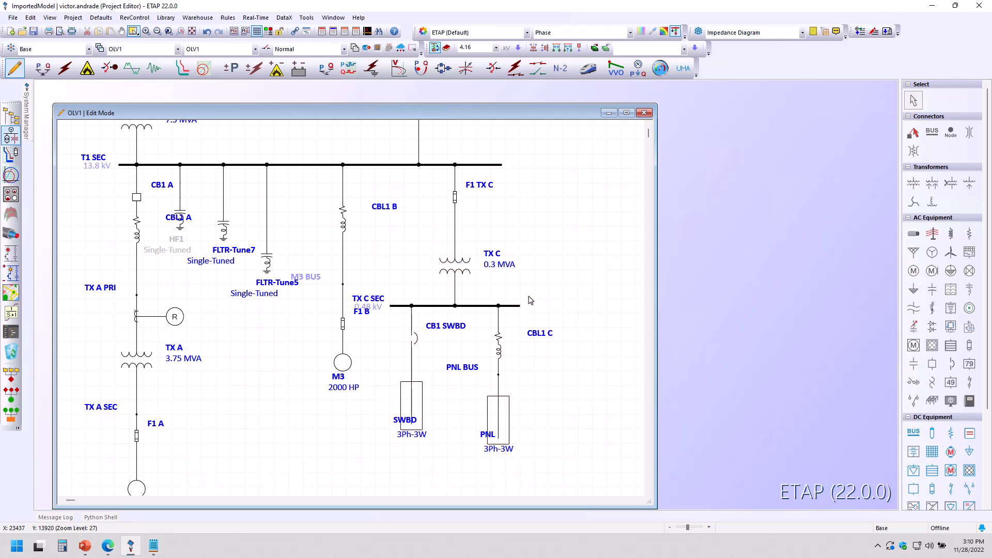
{"action": "scroll", "coordinate": [530, 300], "scroll_direction": "down", "scroll_amount": 1}
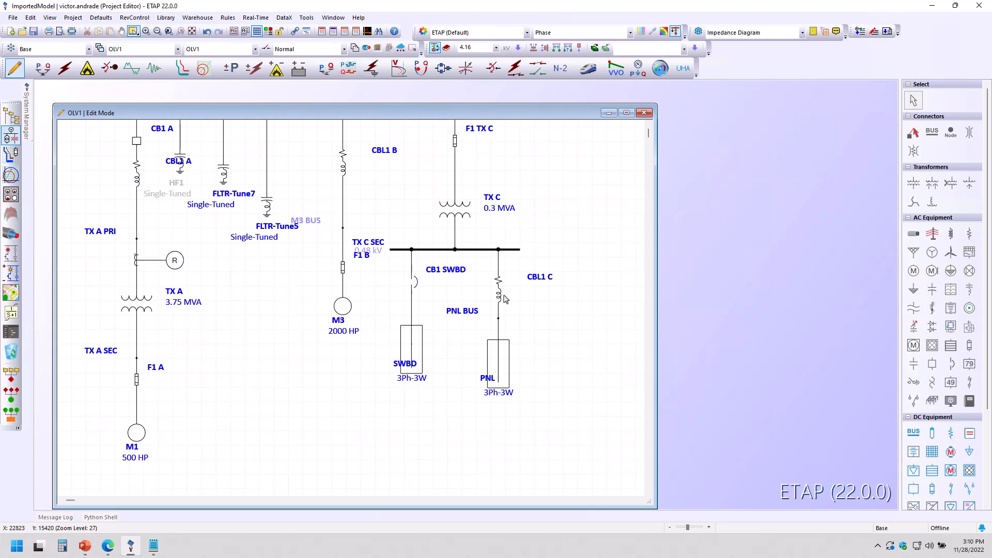
{"action": "scroll", "coordinate": [506, 298], "scroll_direction": "up", "scroll_amount": 1}
{"action": "scroll", "coordinate": [491, 285], "scroll_direction": "up", "scroll_amount": 1}
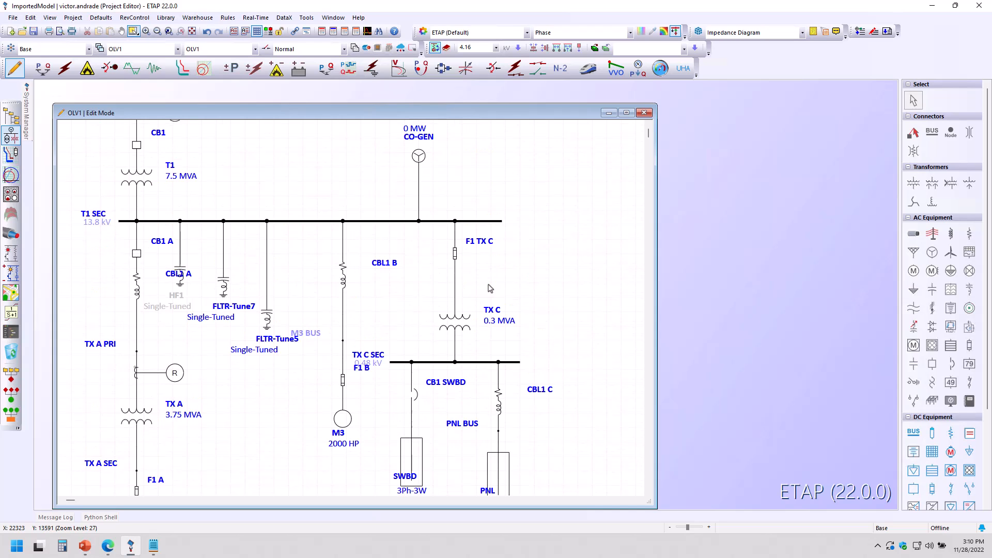
{"action": "scroll", "coordinate": [507, 294], "scroll_direction": "down", "scroll_amount": 1}
{"action": "scroll", "coordinate": [508, 295], "scroll_direction": "down", "scroll_amount": 2}
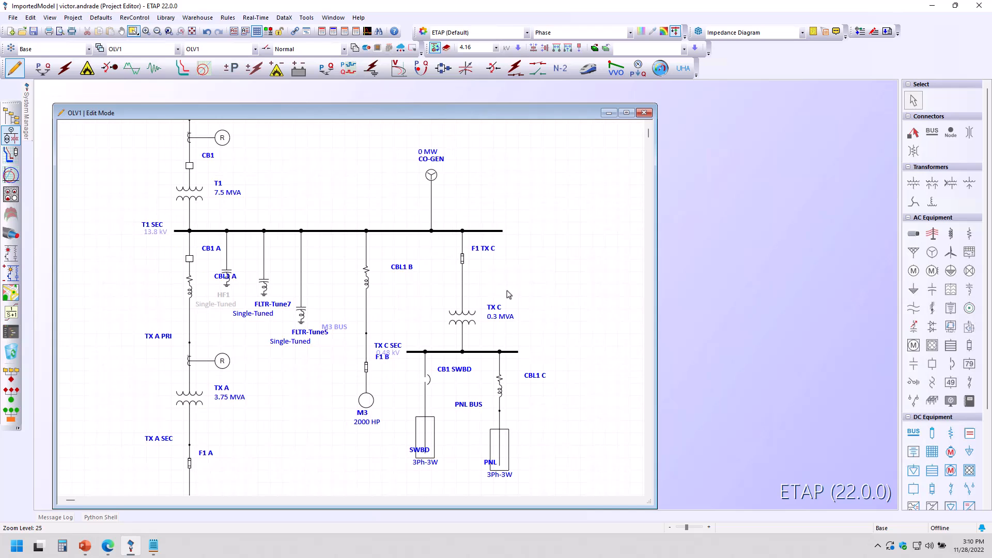
Step: Switch to Load Flow Analysis mode and run a load flow study with the output file name LF
{"action": "scroll", "coordinate": [514, 297], "scroll_direction": "up", "scroll_amount": 1}
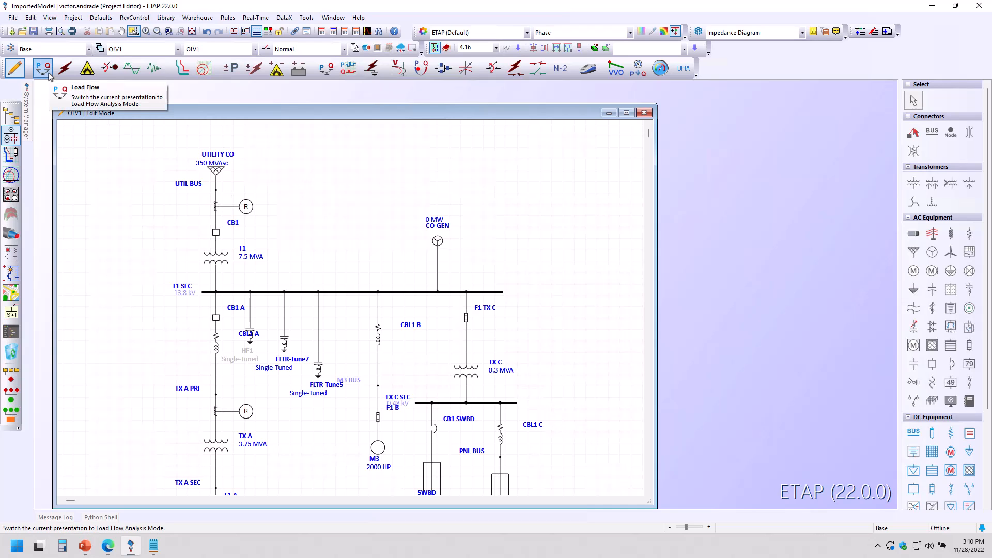
{"action": "left_click", "coordinate": [49, 75]}
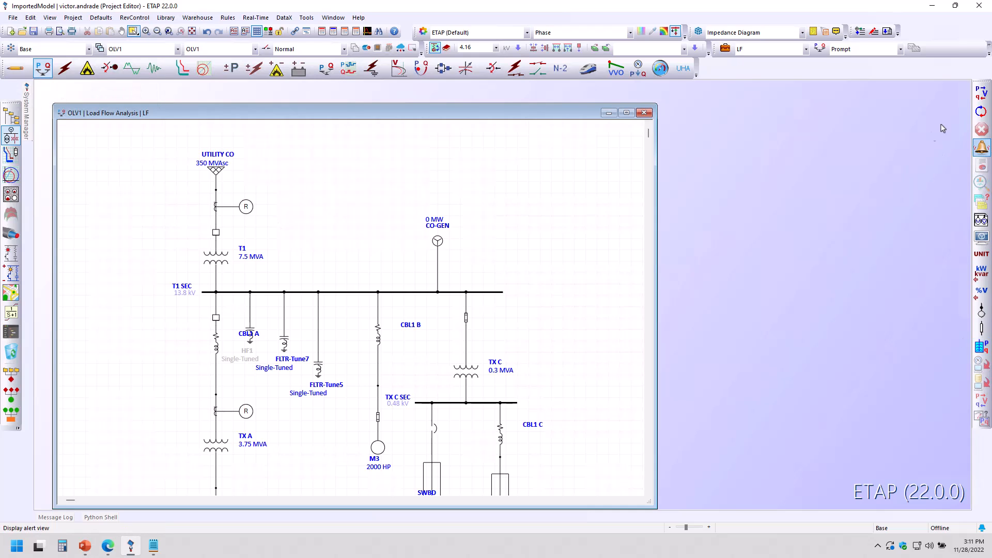
{"action": "left_click", "coordinate": [981, 95]}
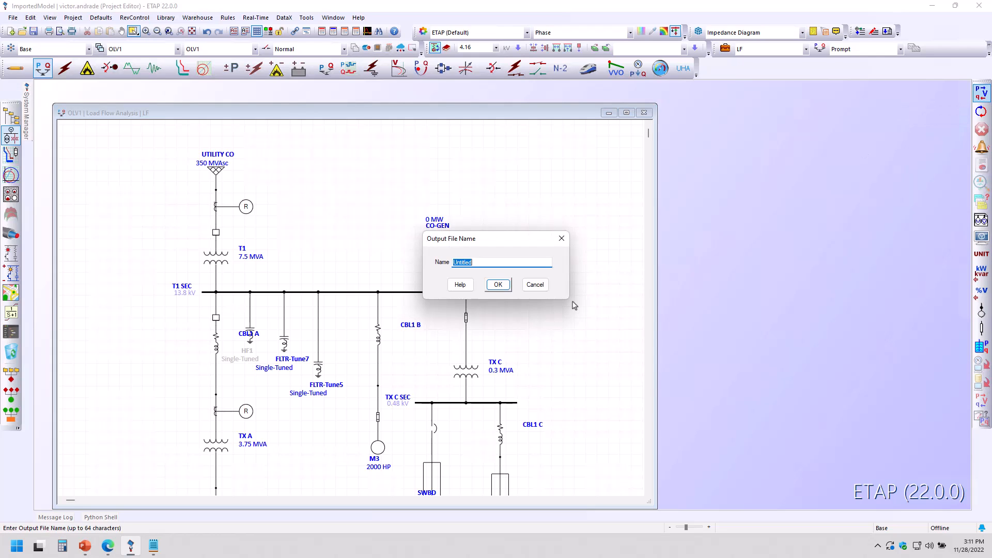
{"action": "type", "text": "LF_Report"}
{"action": "left_click", "coordinate": [497, 285]}
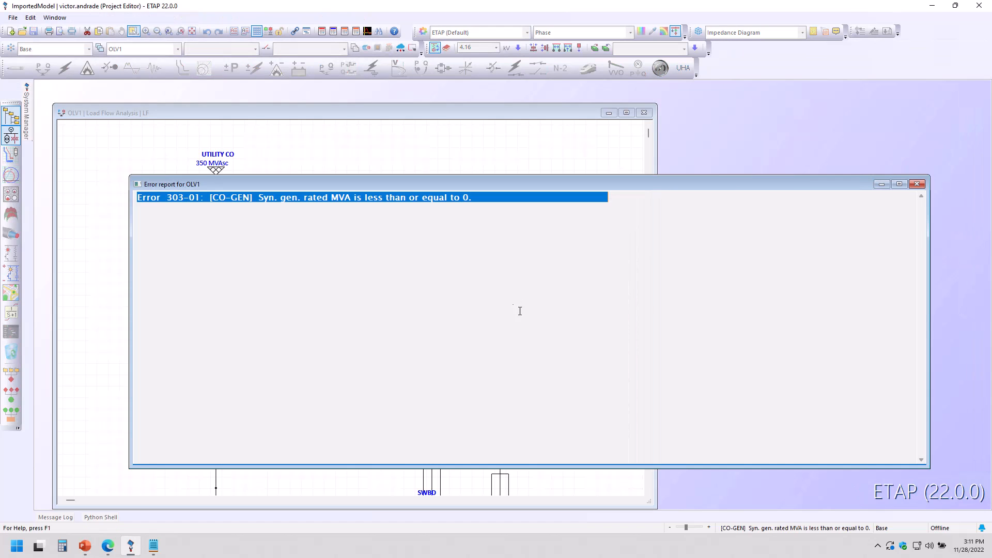
Step: Open the CO-GEN generator from the error report and set its rated MW and Design generation to 5 MW
{"action": "double_click", "coordinate": [303, 197]}
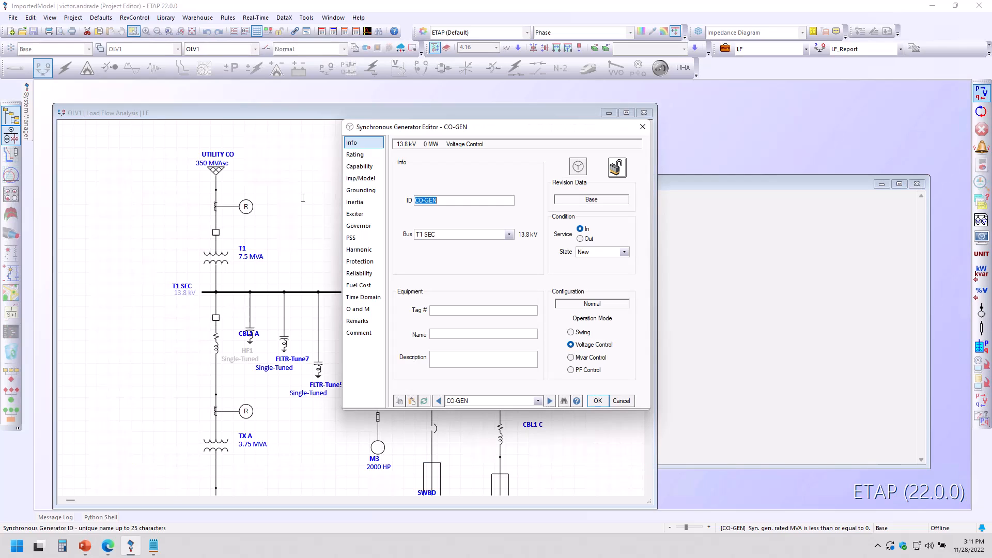
{"action": "left_click", "coordinate": [367, 155]}
{"action": "left_click_drag", "start_coordinate": [423, 178], "coordinate": [380, 179]}
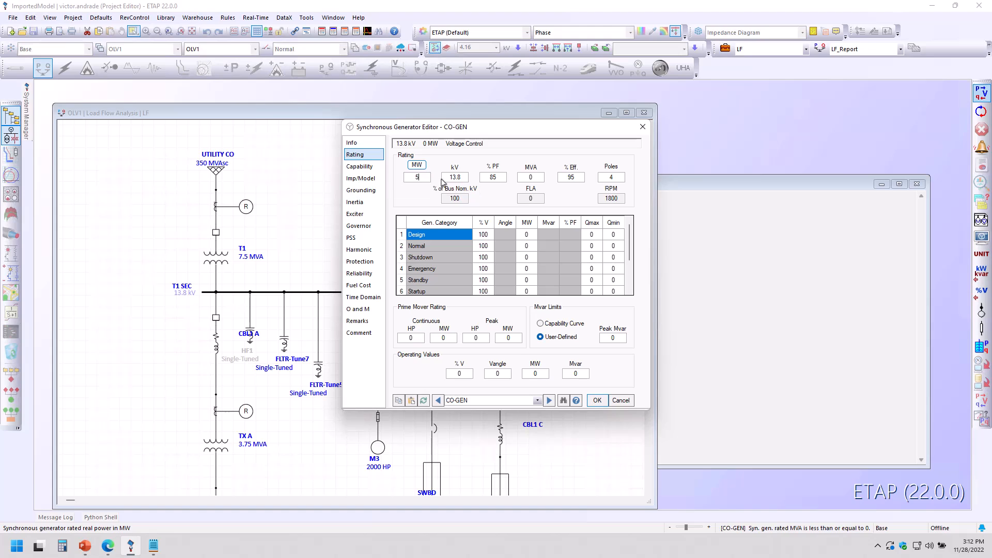
{"action": "left_click", "coordinate": [458, 178]}
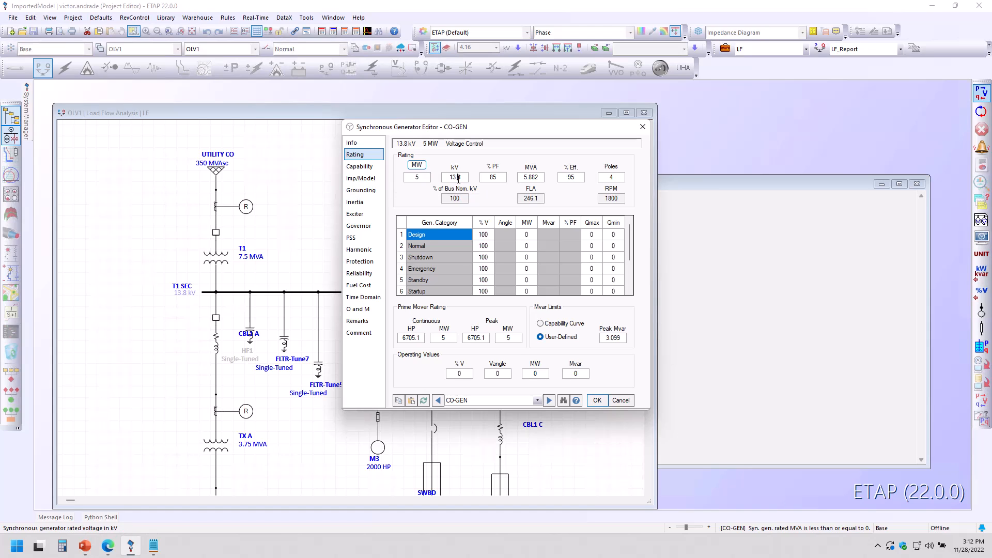
{"action": "left_click", "coordinate": [529, 234]}
{"action": "double_click", "coordinate": [526, 234]}
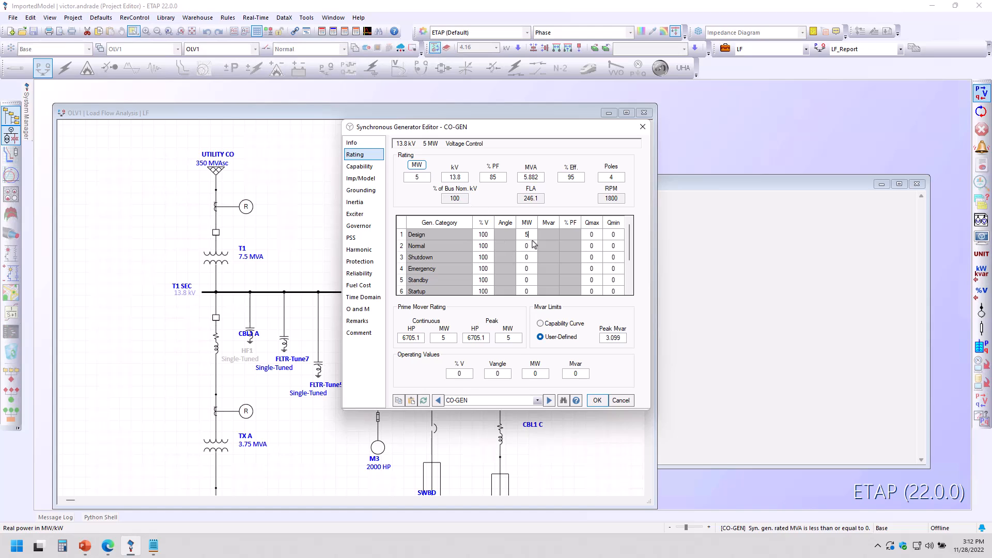
{"action": "left_click", "coordinate": [597, 400]}
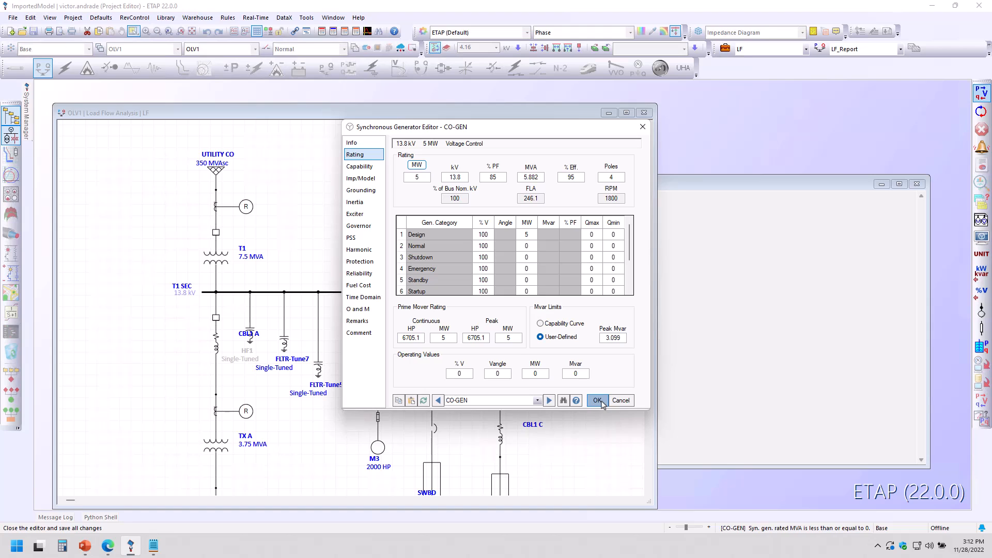
Step: Rerun the load flow study and toggle the flow animation display
{"action": "left_click", "coordinate": [981, 94]}
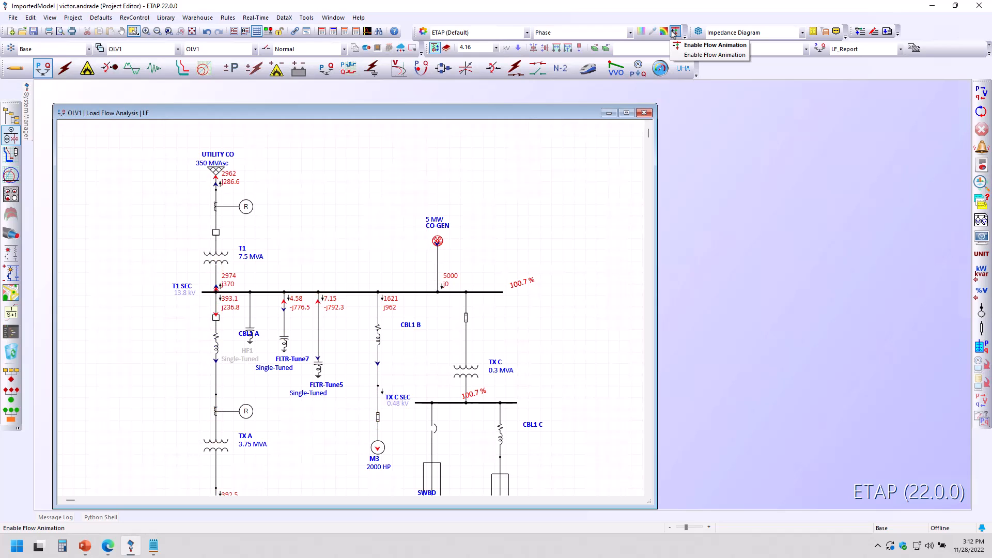
{"action": "left_click", "coordinate": [674, 32]}
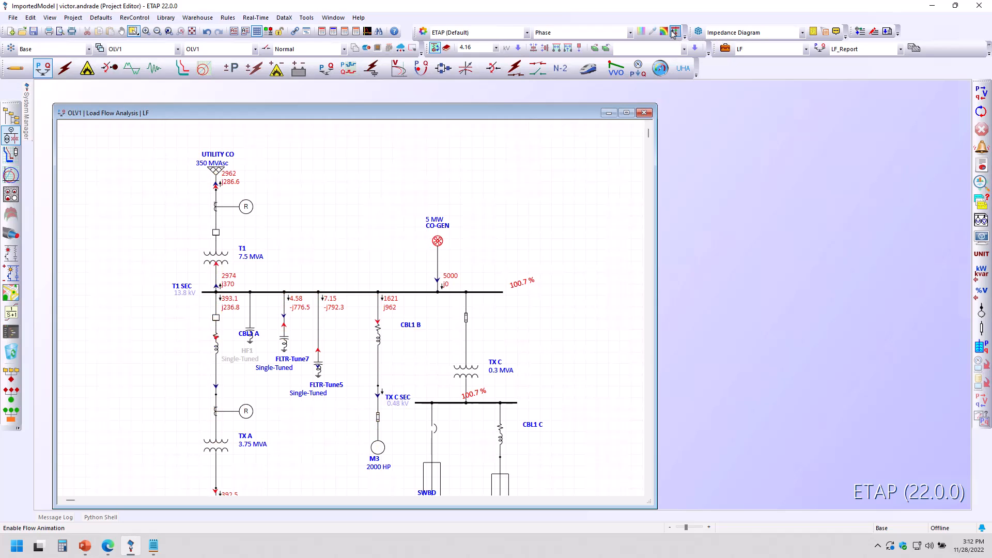
Step: Turn on unit display for the results and set the power result units to MW and Mvar
{"action": "left_click", "coordinate": [980, 258]}
{"action": "scroll", "coordinate": [380, 316], "scroll_direction": "up", "scroll_amount": 2}
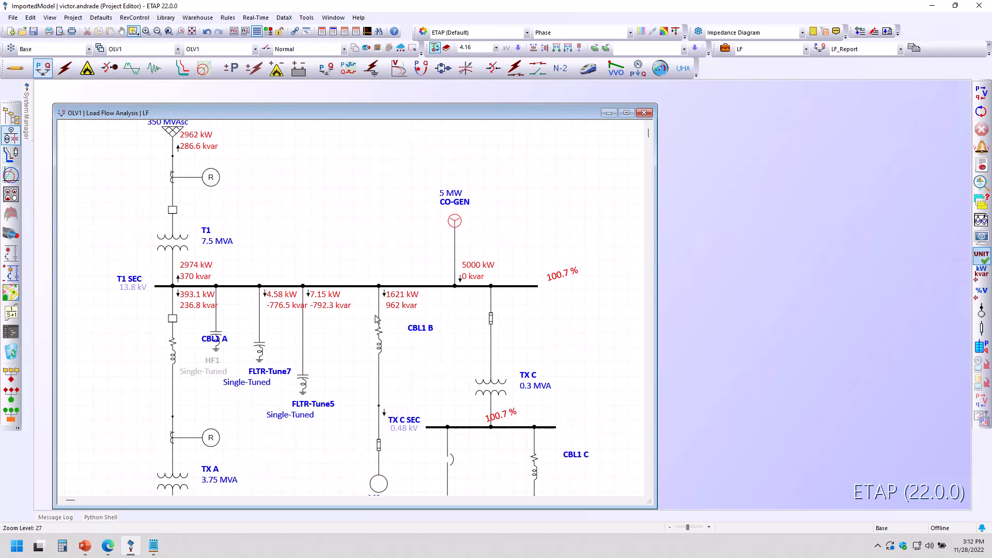
{"action": "left_click_drag", "start_coordinate": [485, 326], "coordinate": [532, 388]}
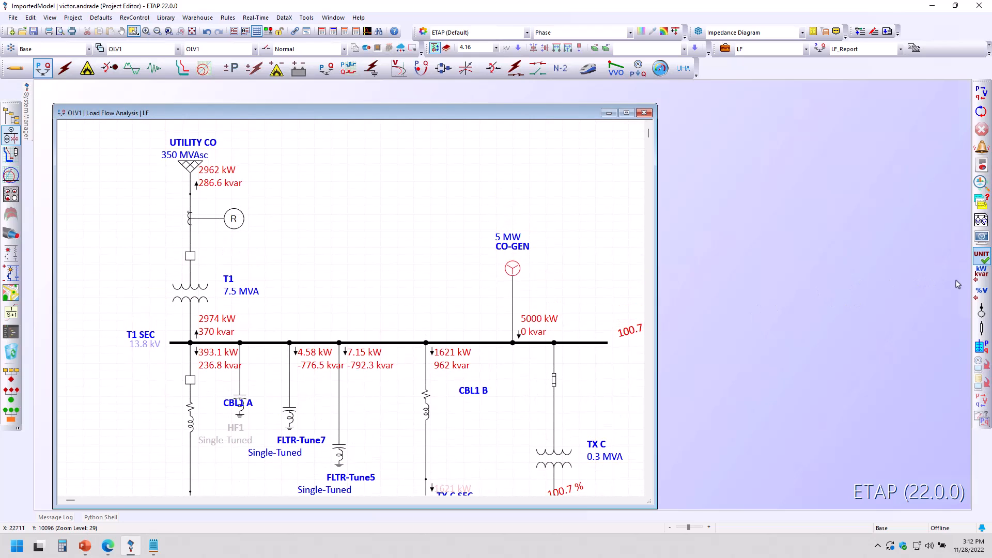
{"action": "left_click", "coordinate": [982, 280]}
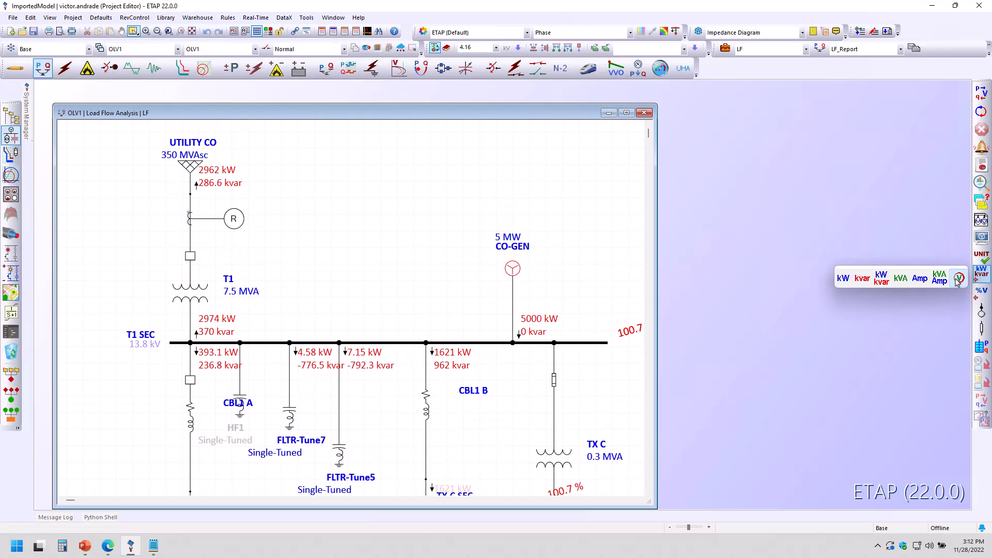
{"action": "left_click", "coordinate": [959, 278]}
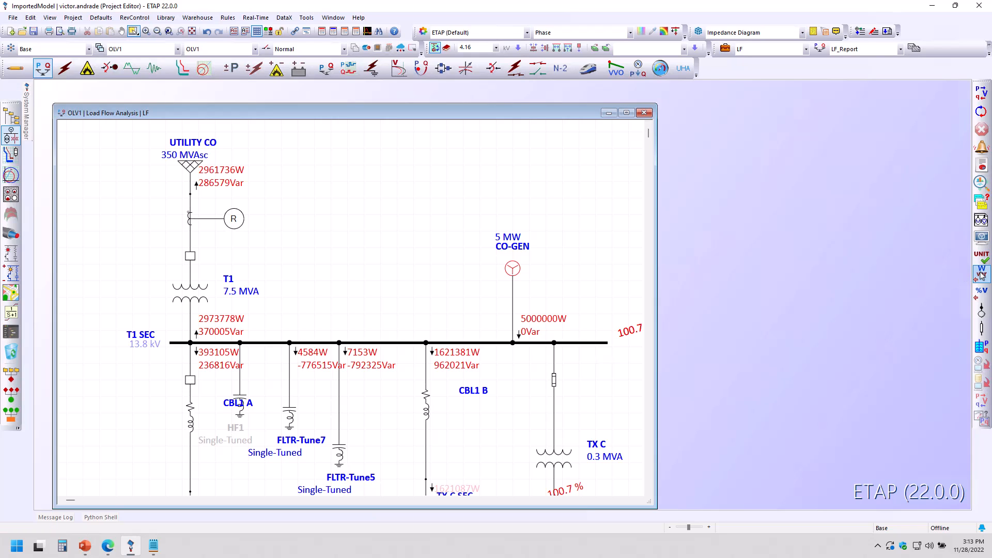
{"action": "left_click", "coordinate": [981, 275]}
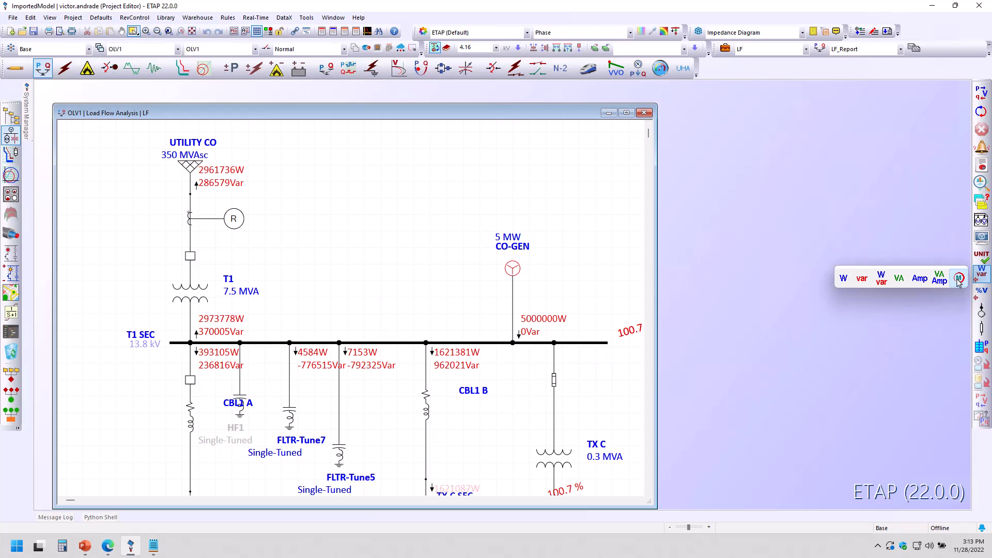
{"action": "left_click", "coordinate": [959, 280]}
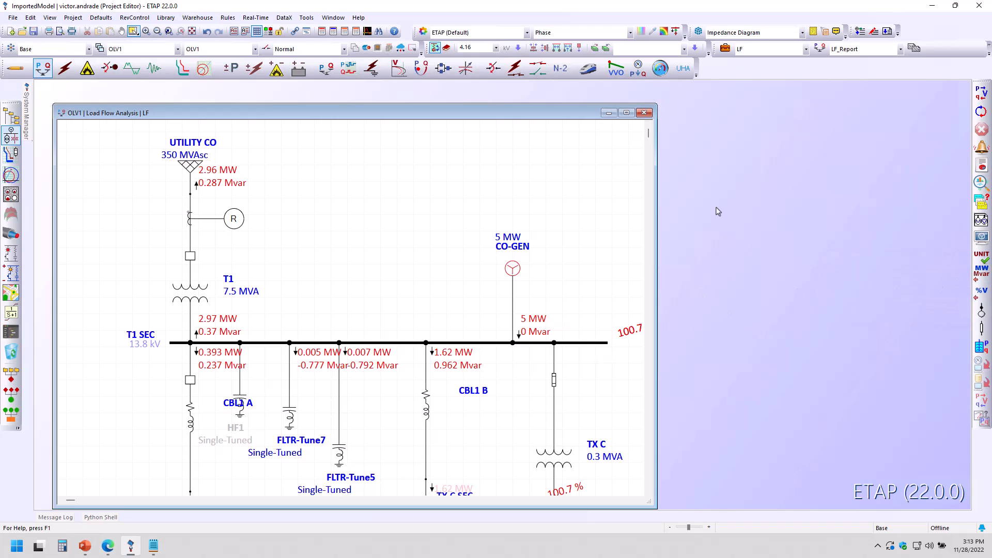
Step: Enable flow animation and review the load flow results across the diagram
{"action": "left_click", "coordinate": [674, 31]}
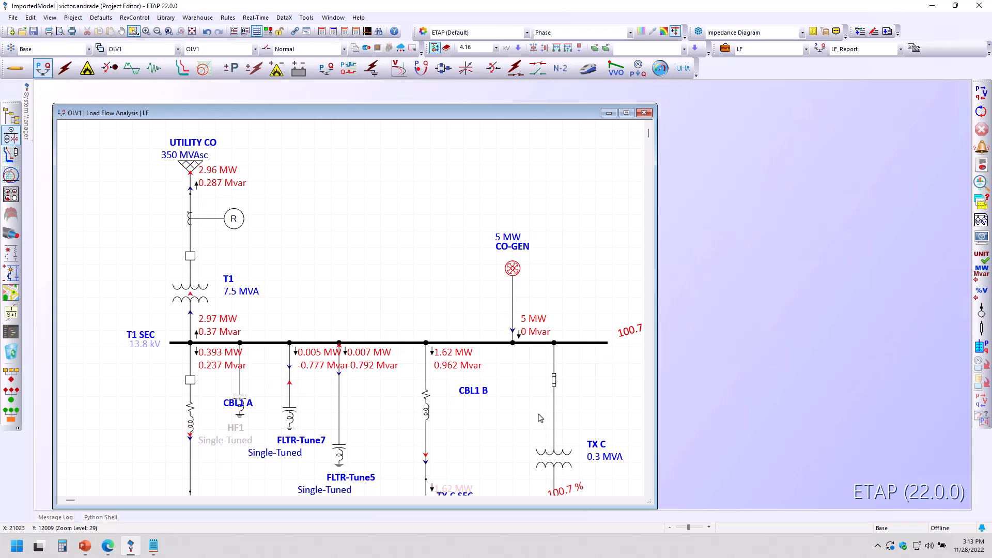
{"action": "scroll", "coordinate": [517, 418], "scroll_direction": "down", "scroll_amount": 1}
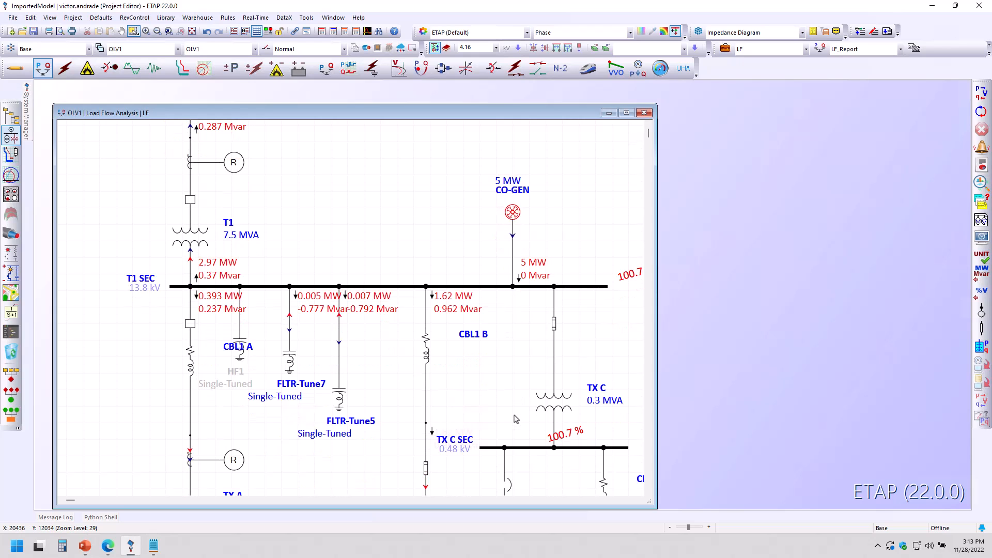
{"action": "scroll", "coordinate": [516, 418], "scroll_direction": "down", "scroll_amount": 1}
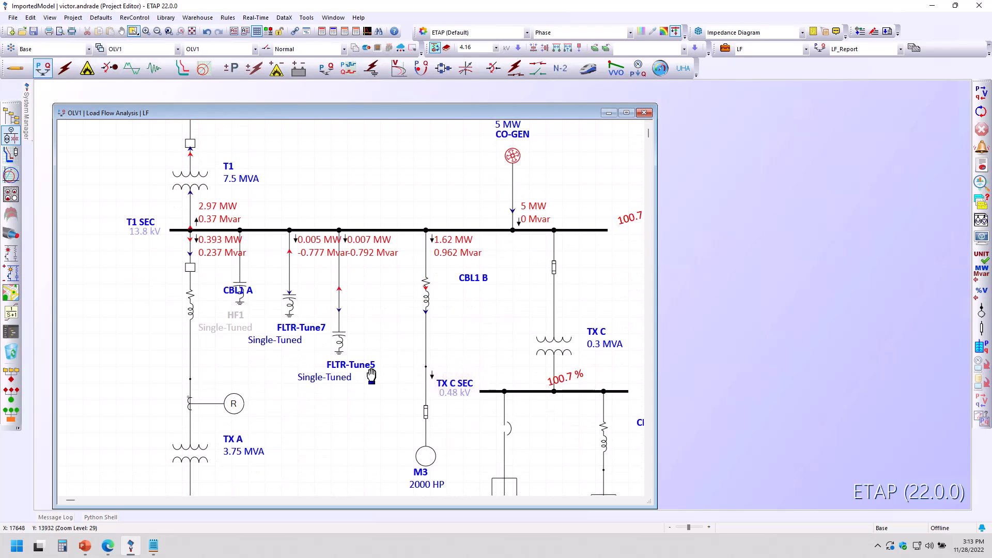
{"action": "left_click_drag", "start_coordinate": [395, 387], "coordinate": [486, 413]}
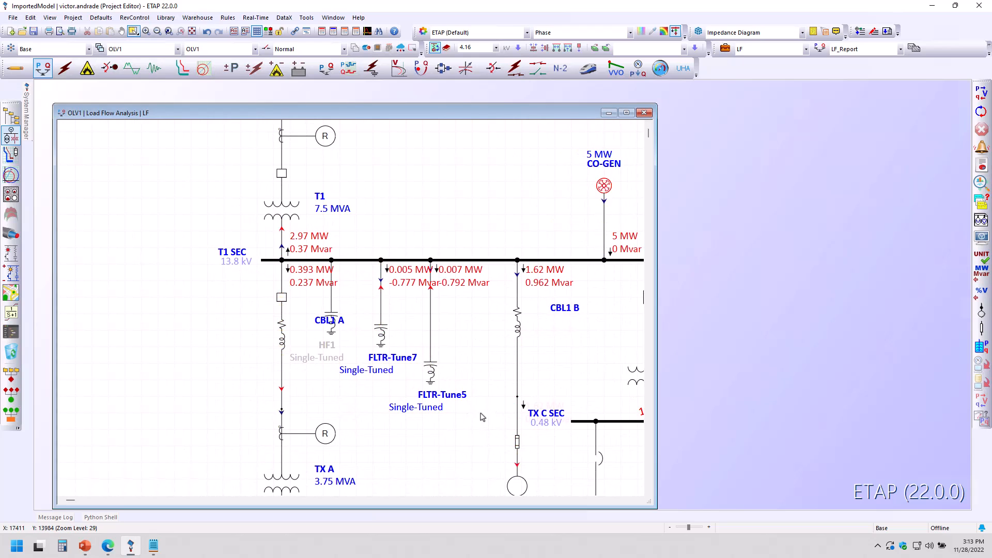
{"action": "scroll", "coordinate": [475, 420], "scroll_direction": "down", "scroll_amount": 3}
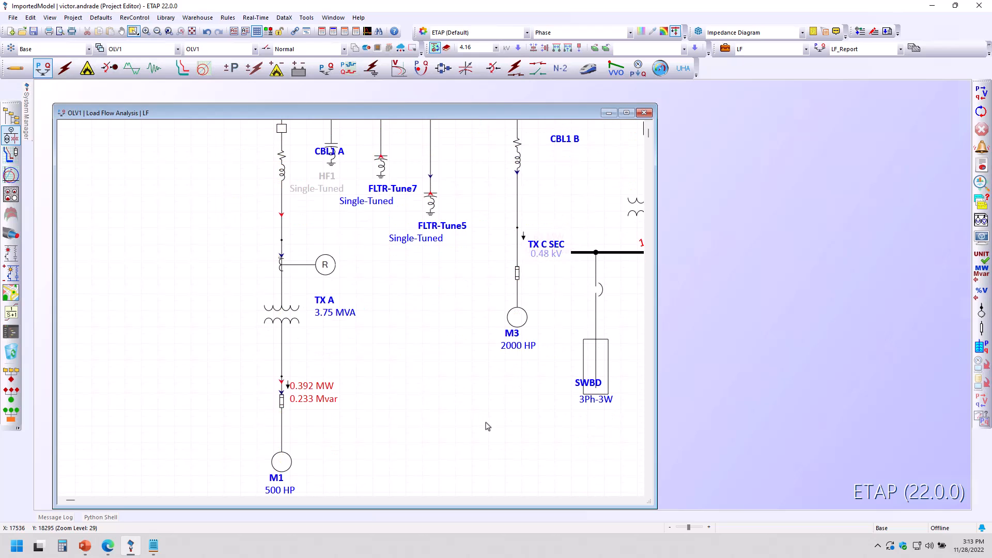
{"action": "scroll", "coordinate": [488, 427], "scroll_direction": "up", "scroll_amount": 5}
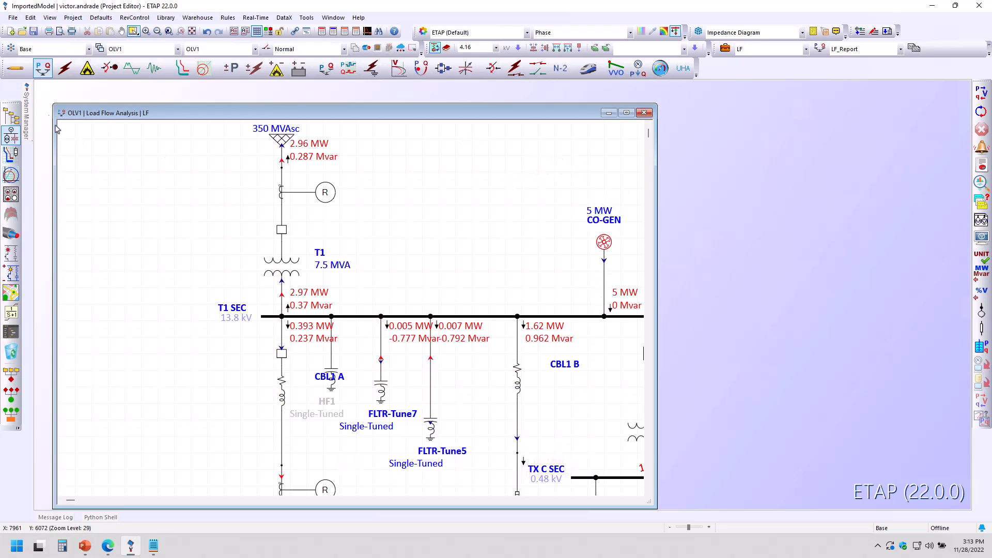
Step: Return to Edit mode and widen the OLV1 one-line window
{"action": "left_click", "coordinate": [15, 68]}
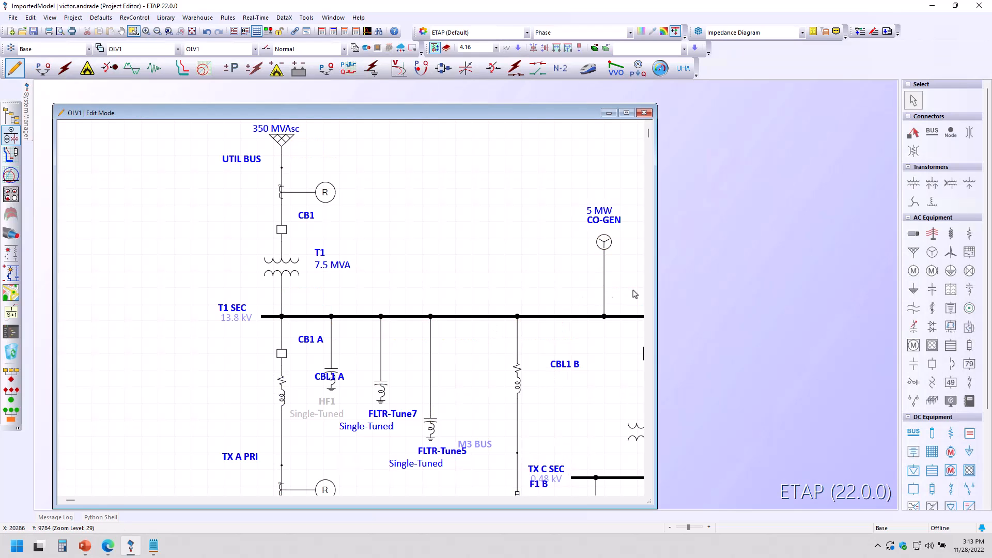
{"action": "left_click_drag", "start_coordinate": [657, 292], "coordinate": [749, 295]}
{"action": "left_click_drag", "start_coordinate": [710, 286], "coordinate": [496, 232]}
{"action": "scroll", "coordinate": [530, 373], "scroll_direction": "down", "scroll_amount": 1}
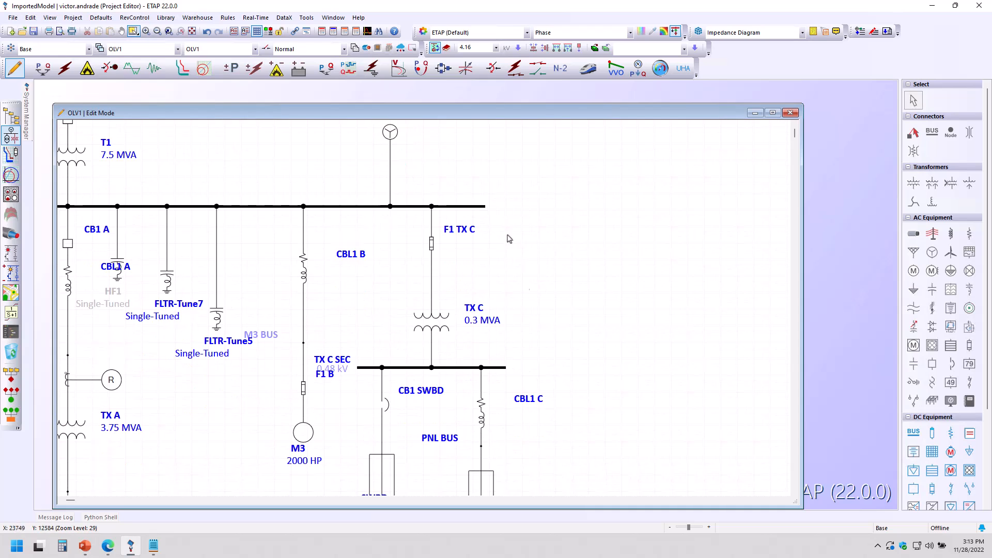
Step: Split bus T1 SEC near the TX C feeder and move the new bus segment above the main bus
{"action": "left_click", "coordinate": [400, 207]}
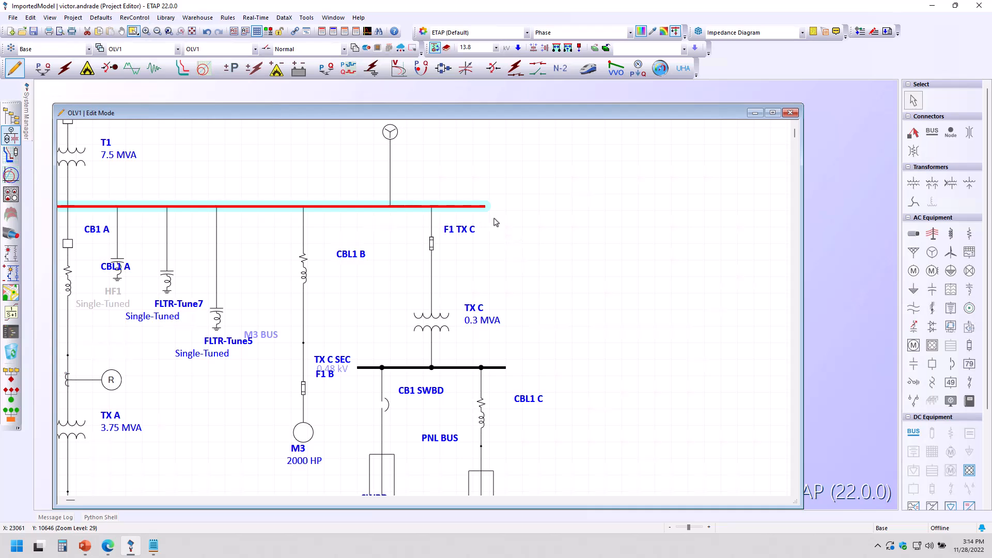
{"action": "right_click", "coordinate": [475, 207]}
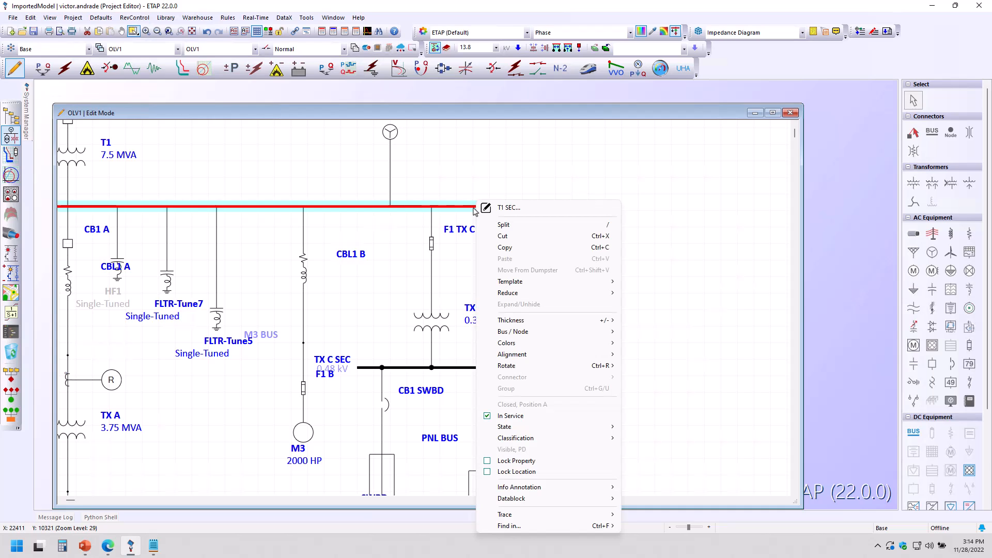
{"action": "left_click", "coordinate": [502, 226]}
{"action": "left_click", "coordinate": [419, 209]}
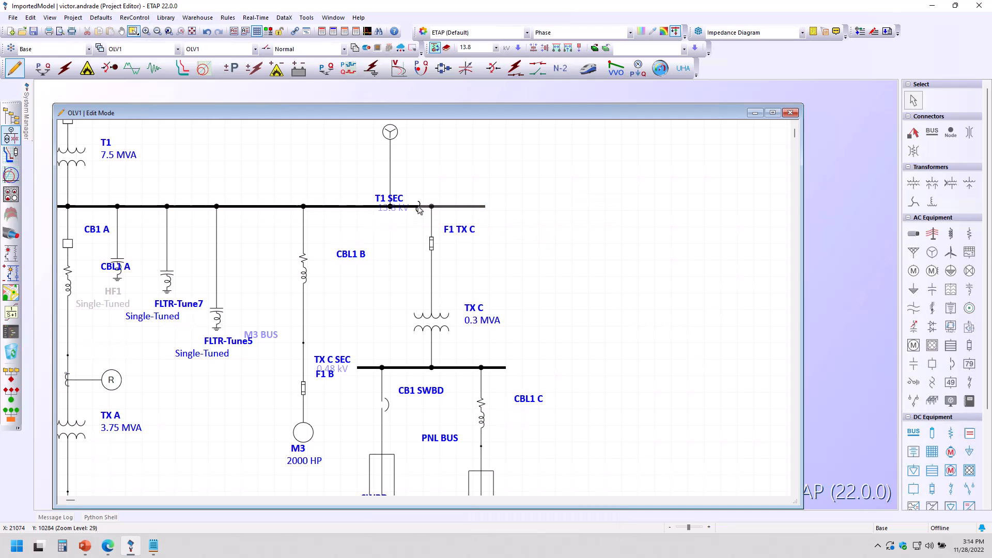
{"action": "left_click_drag", "start_coordinate": [466, 208], "coordinate": [472, 179]}
Step: Move the split T1 SEC segment down onto the TX C feeder, just above fuse F1 TX C
{"action": "left_click", "coordinate": [403, 209]}
{"action": "right_click", "coordinate": [407, 210]}
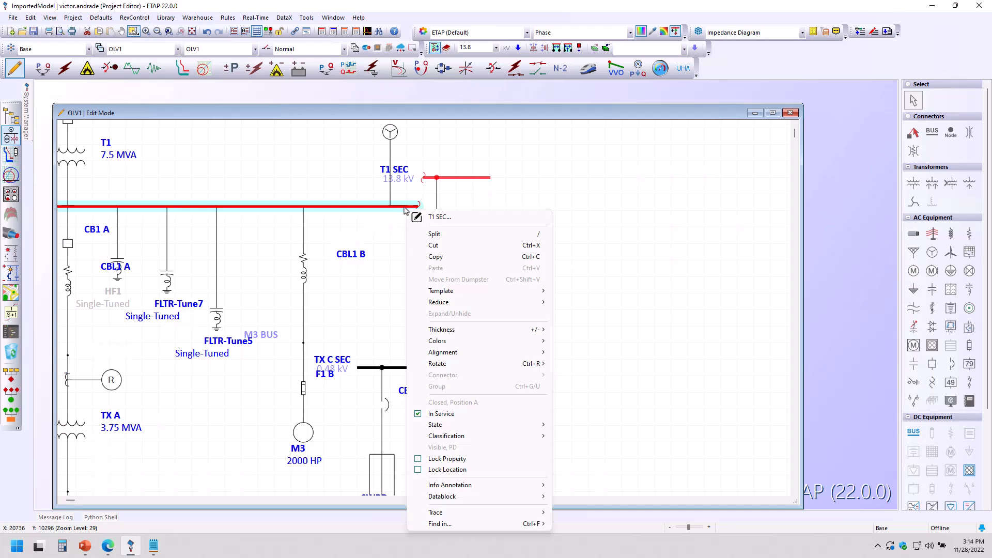
{"action": "left_click", "coordinate": [466, 197]}
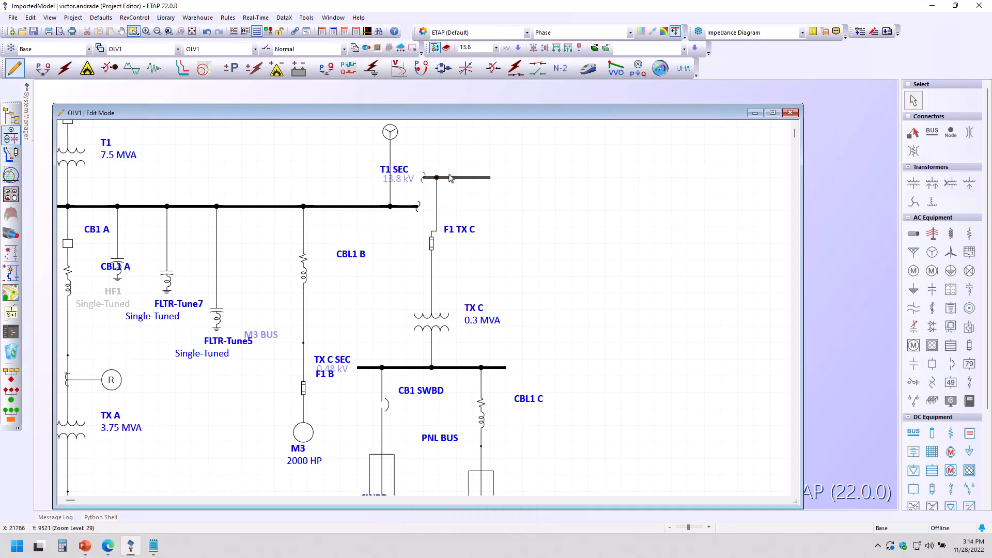
{"action": "left_click", "coordinate": [449, 179]}
{"action": "left_click_drag", "start_coordinate": [449, 178], "coordinate": [453, 227]}
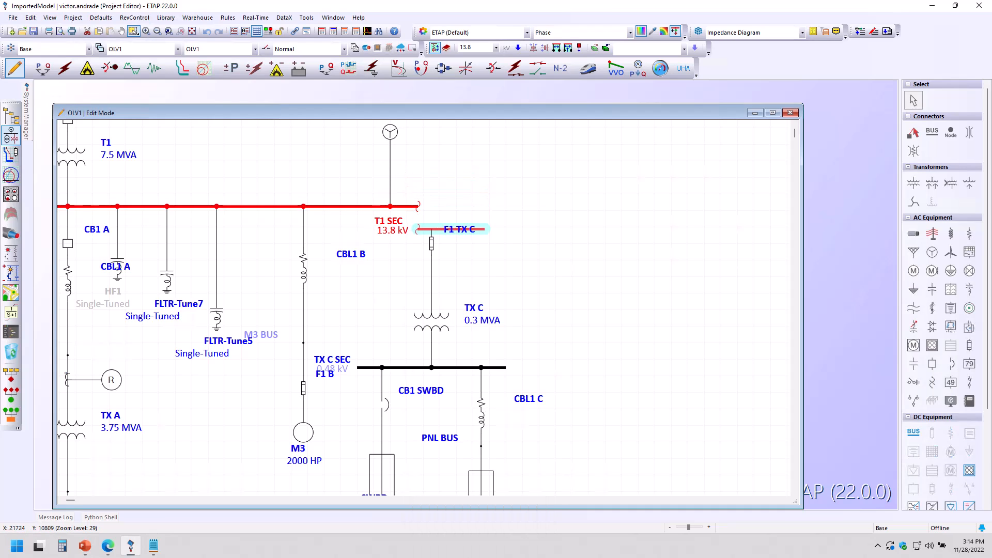
{"action": "left_click", "coordinate": [447, 266]}
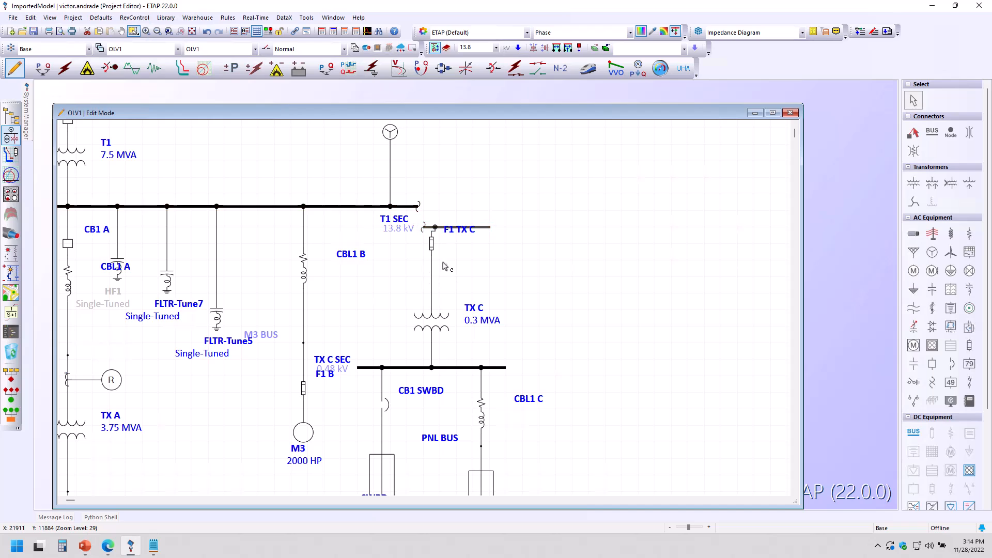
{"action": "left_click", "coordinate": [429, 229]}
{"action": "left_click_drag", "start_coordinate": [433, 245], "coordinate": [432, 285]}
{"action": "left_click", "coordinate": [434, 248]}
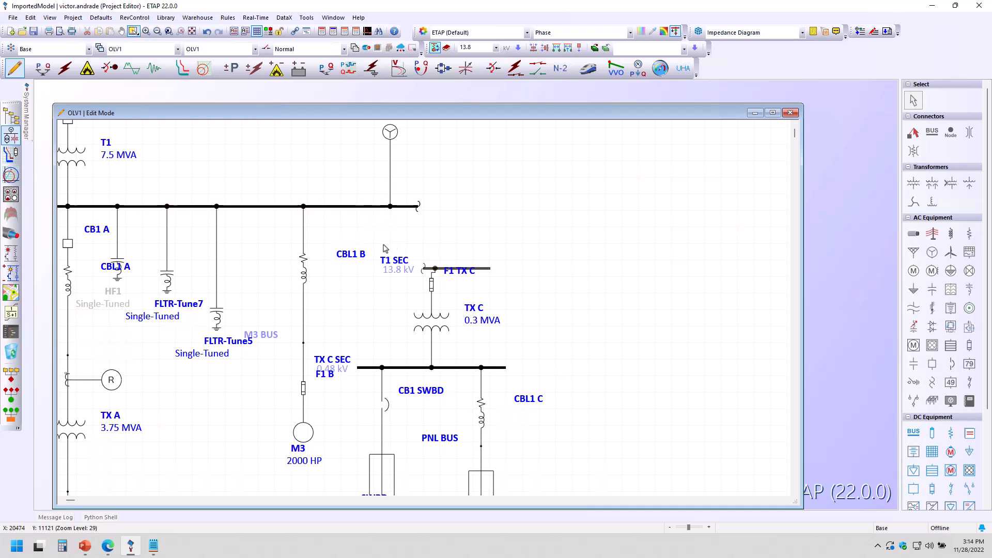
Step: Select the TX C branch with its downstream equipment and shift it to the right
{"action": "left_click_drag", "start_coordinate": [371, 263], "coordinate": [539, 488]}
{"action": "left_click_drag", "start_coordinate": [471, 374], "coordinate": [529, 366]}
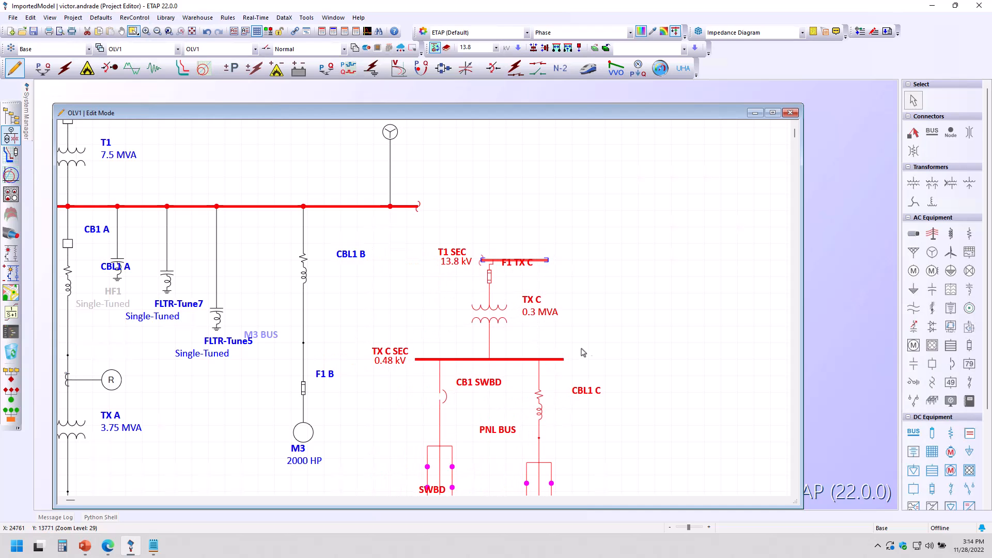
{"action": "left_click", "coordinate": [615, 345]}
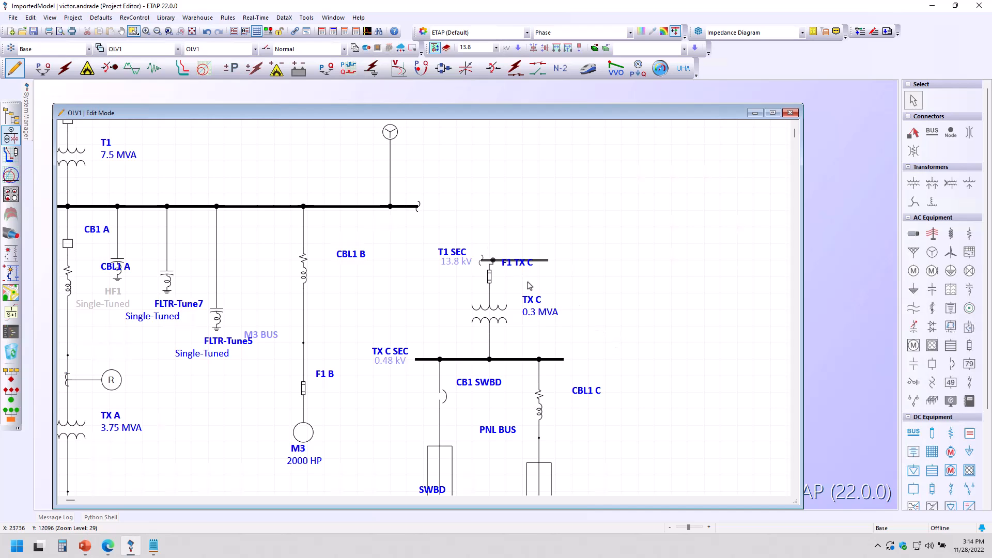
Step: Move the split T1 SEC segment back up so it sits level with the main T1 SEC bus
{"action": "scroll", "coordinate": [498, 264], "scroll_direction": "down", "scroll_amount": 2}
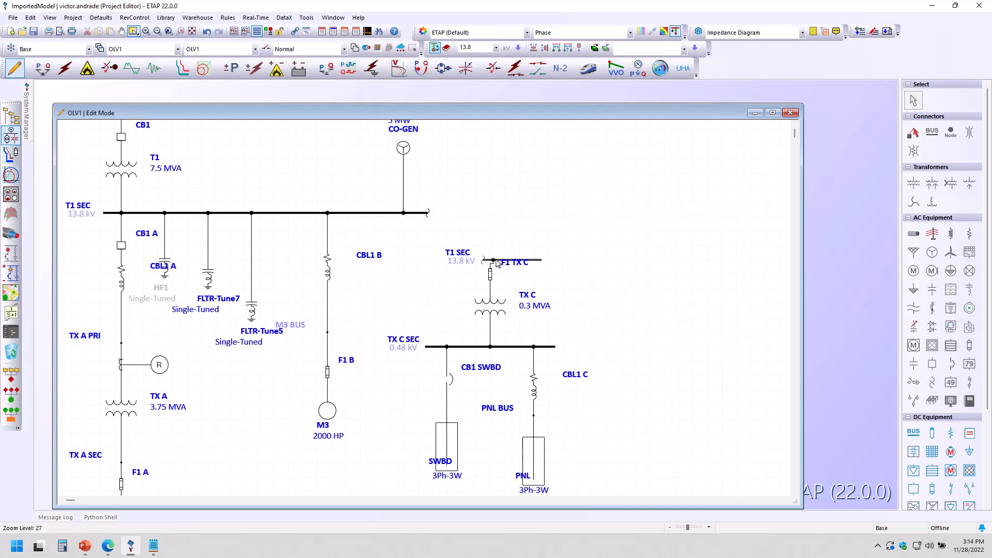
{"action": "scroll", "coordinate": [491, 261], "scroll_direction": "up", "scroll_amount": 4}
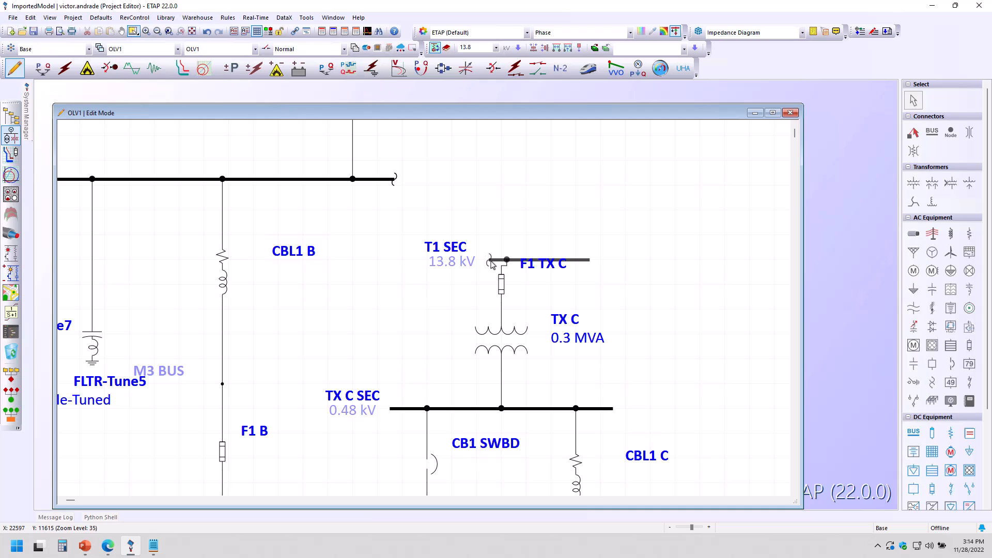
{"action": "left_click", "coordinate": [491, 264]}
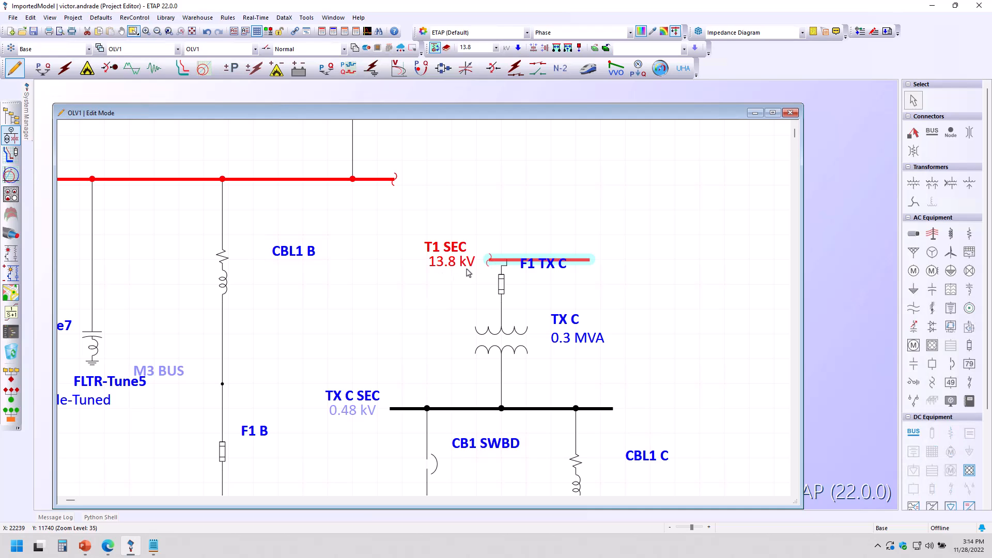
{"action": "left_click", "coordinate": [406, 276]}
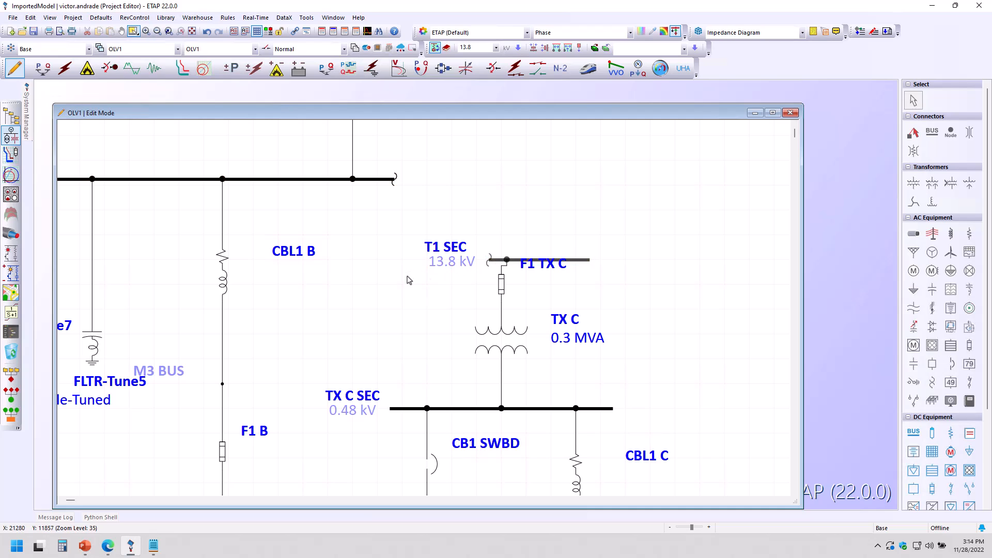
{"action": "scroll", "coordinate": [408, 279], "scroll_direction": "down", "scroll_amount": 5}
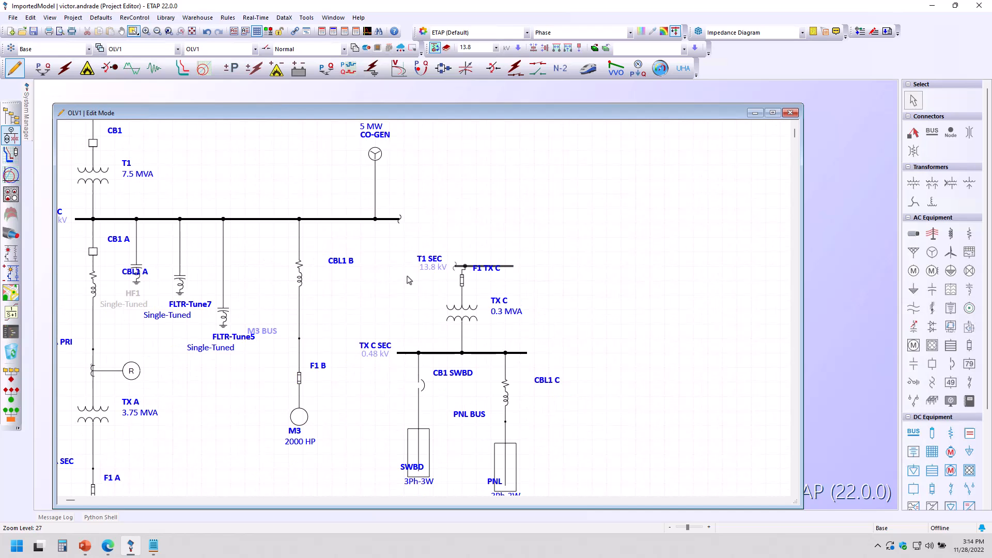
{"action": "scroll", "coordinate": [413, 286], "scroll_direction": "down", "scroll_amount": 1}
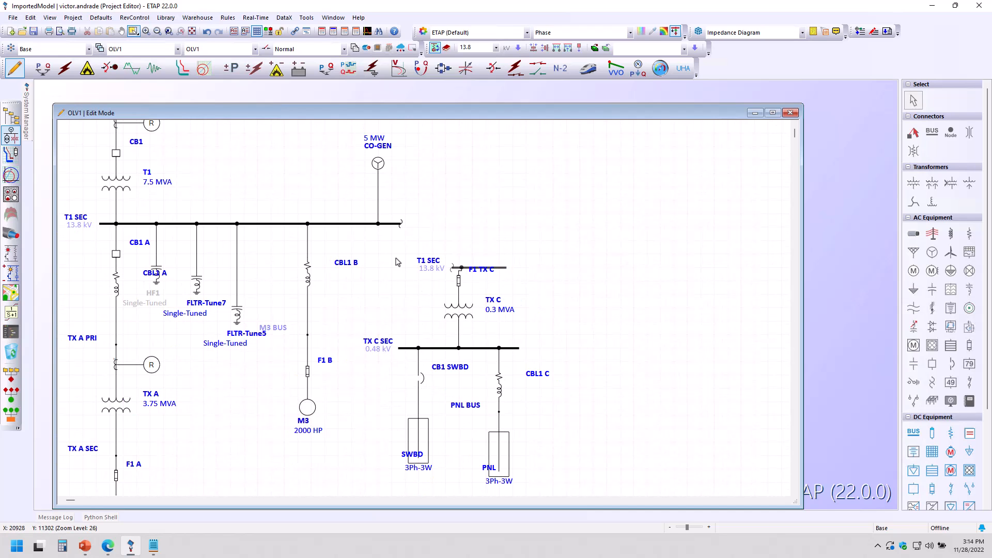
{"action": "left_click_drag", "start_coordinate": [500, 271], "coordinate": [486, 252]}
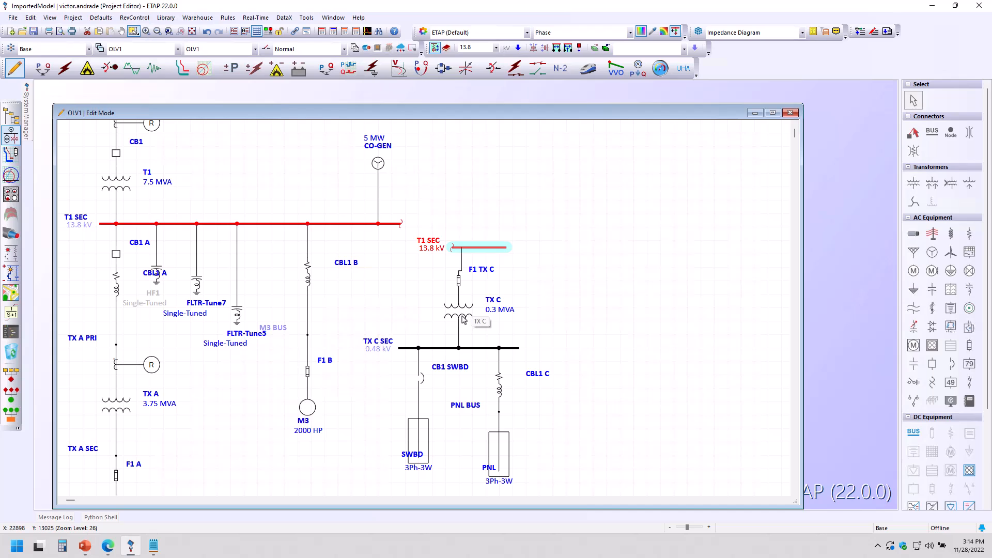
{"action": "left_click_drag", "start_coordinate": [480, 248], "coordinate": [480, 214]}
Step: Select the whole TX C branch below the T1 SEC segment and convert the selection to a composite network
{"action": "left_click", "coordinate": [416, 294]}
{"action": "left_click_drag", "start_coordinate": [391, 258], "coordinate": [534, 491]}
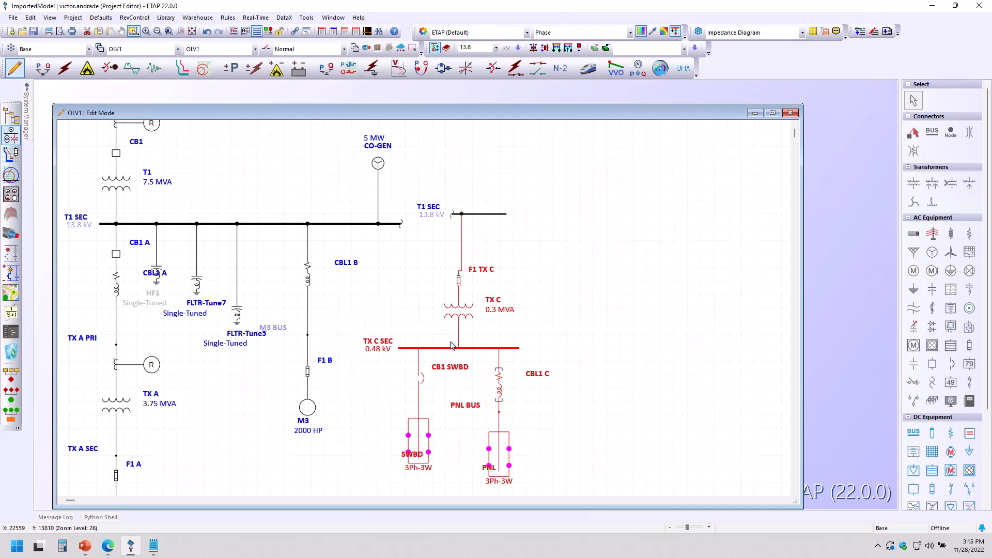
{"action": "right_click", "coordinate": [465, 315]}
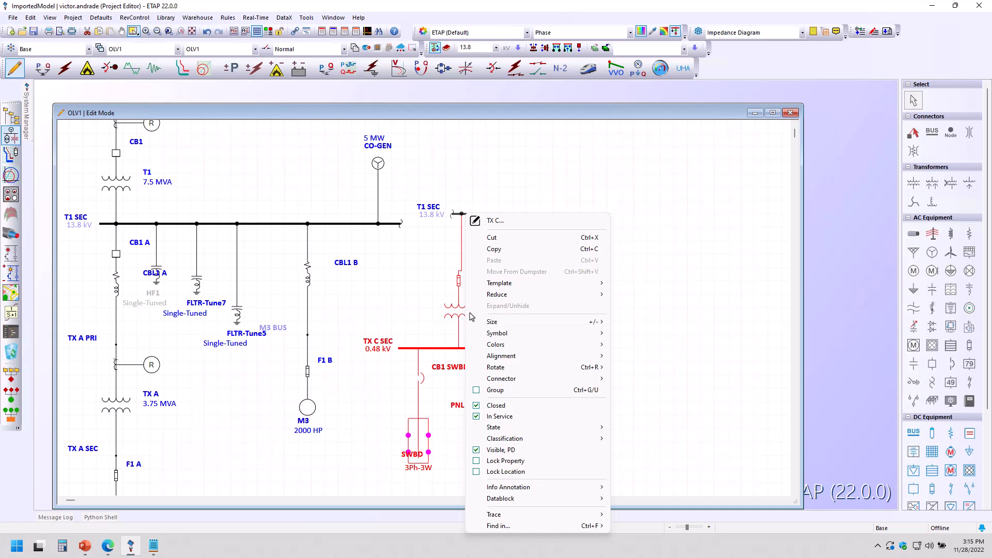
{"action": "mouse_move", "coordinate": [514, 297]}
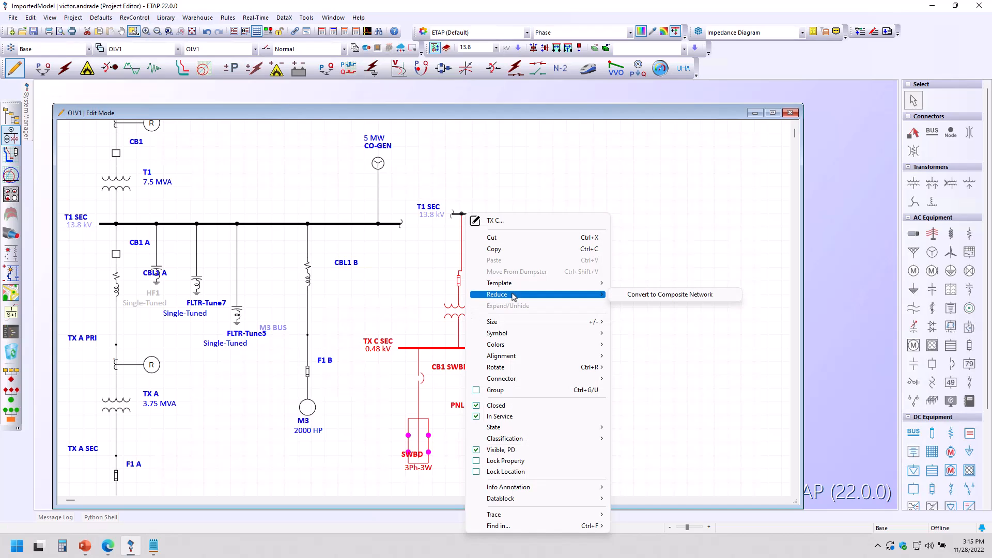
{"action": "left_click", "coordinate": [650, 297]}
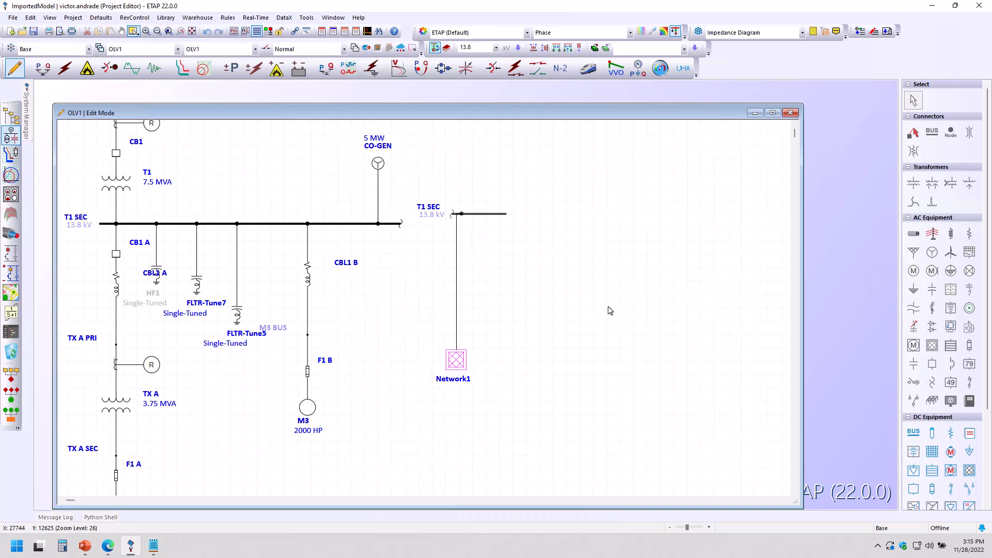
Step: Nudge the Network1 composite network so it lines up under the T1 SEC segment
{"action": "left_click", "coordinate": [457, 364]}
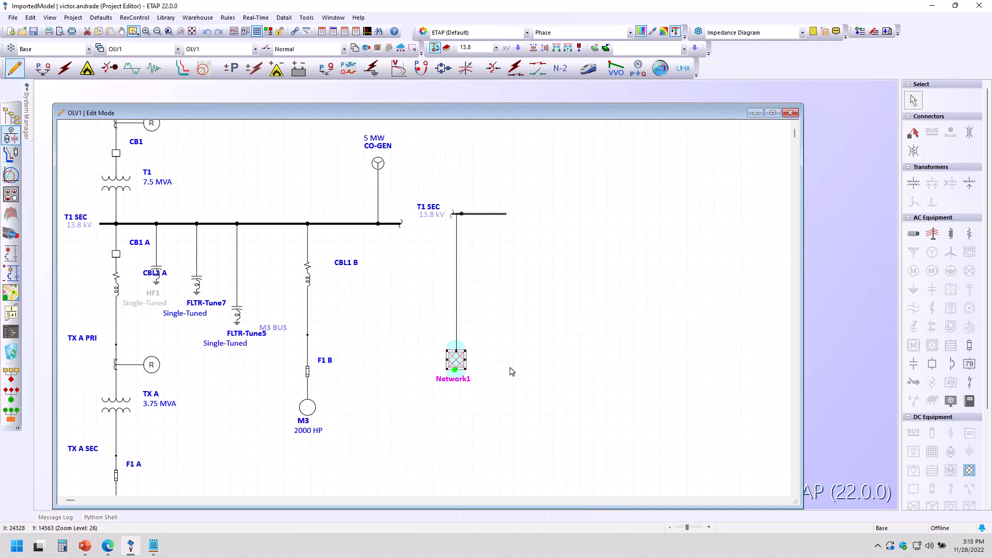
{"action": "left_click_drag", "start_coordinate": [457, 363], "coordinate": [466, 351]}
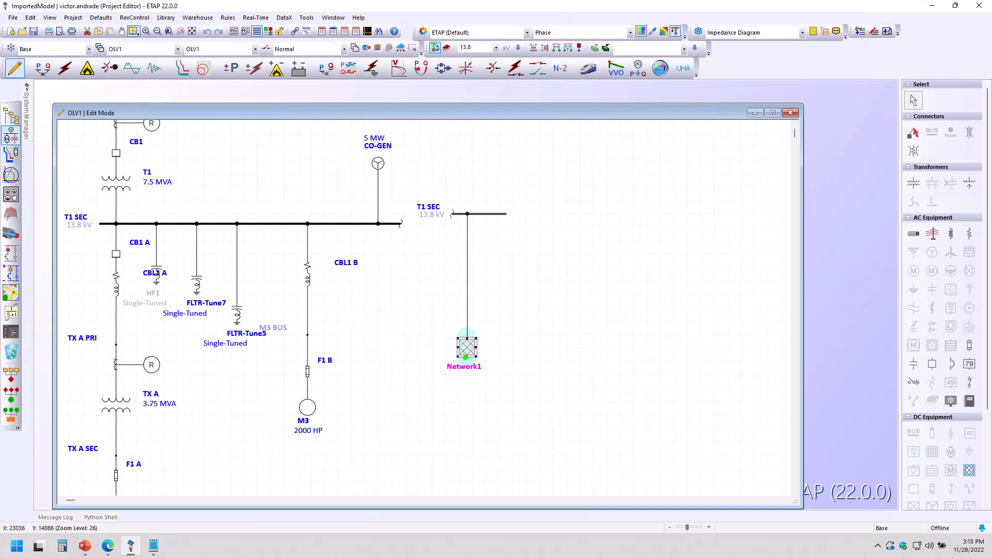
{"action": "left_click", "coordinate": [506, 353]}
{"action": "left_click", "coordinate": [467, 350]}
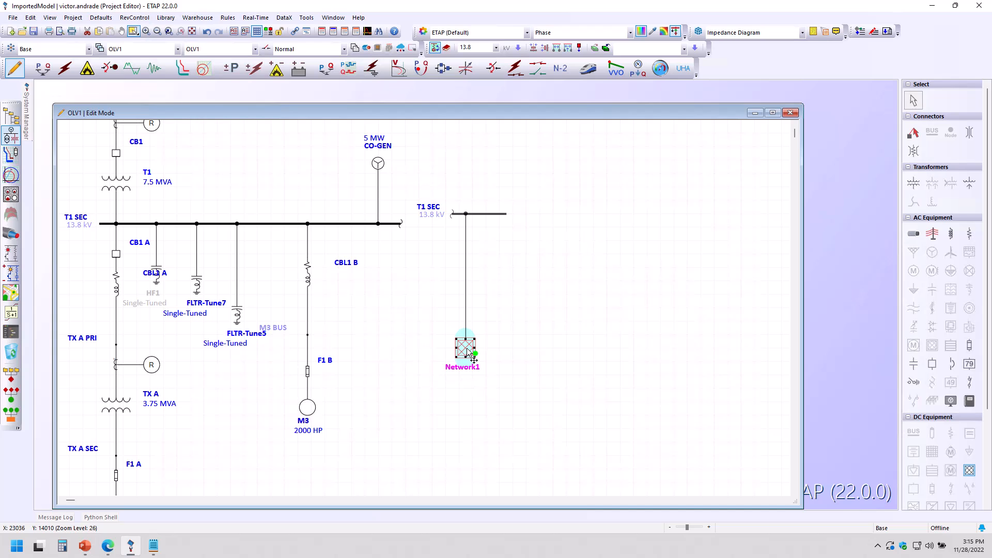
Step: Open the Network1 composite network window, fit its contents to the page, then close it
{"action": "double_click", "coordinate": [468, 350]}
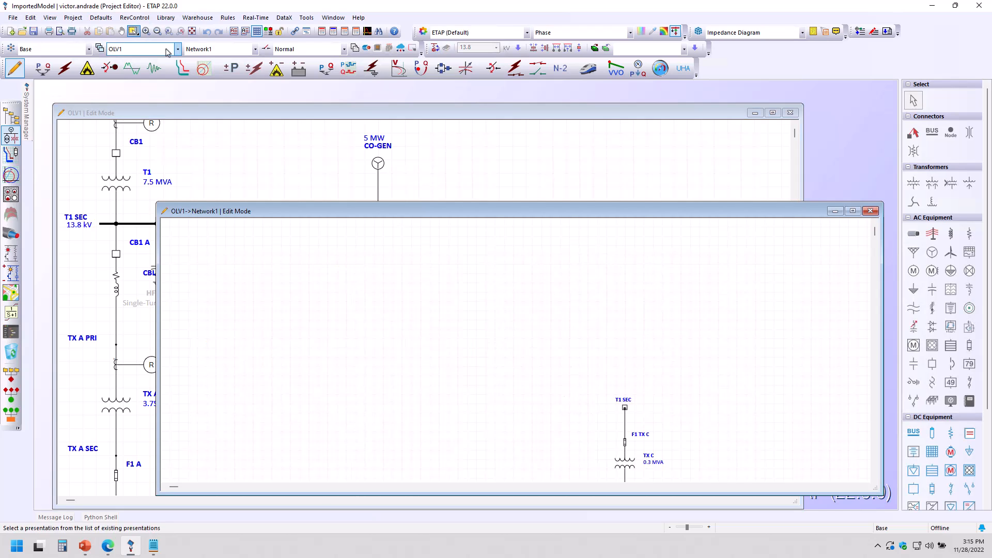
{"action": "left_click", "coordinate": [192, 31]}
{"action": "left_click_drag", "start_coordinate": [883, 344], "coordinate": [407, 345]}
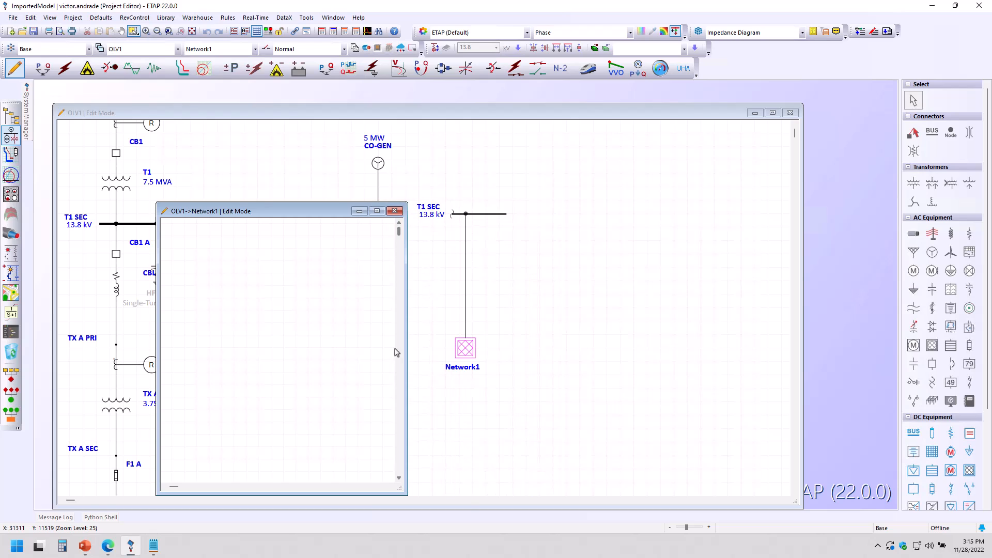
{"action": "left_click", "coordinate": [193, 32]}
{"action": "left_click_drag", "start_coordinate": [255, 211], "coordinate": [645, 162]}
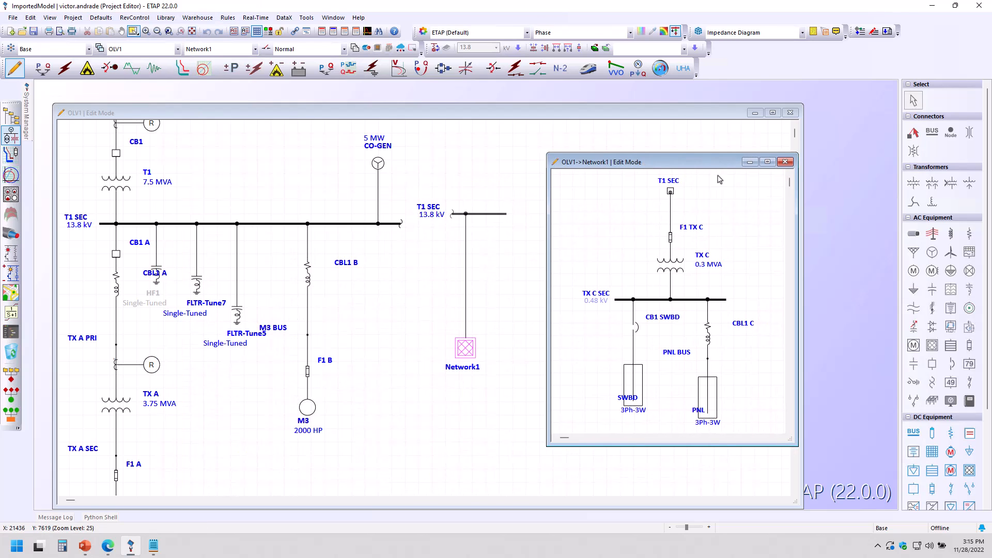
{"action": "left_click", "coordinate": [785, 162]}
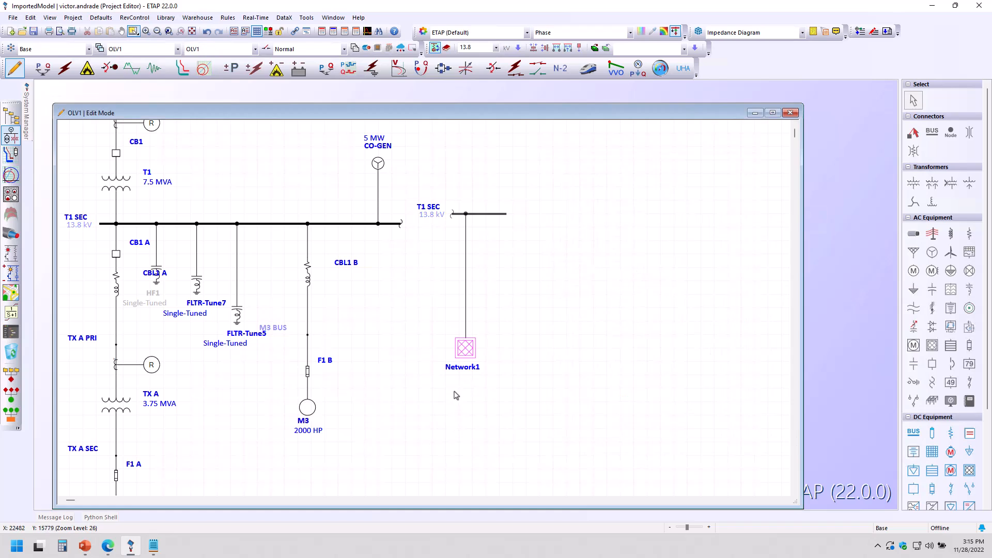
Step: Reopen the Network1 composite network window to view the TX C equipment inside it
{"action": "left_click", "coordinate": [464, 350]}
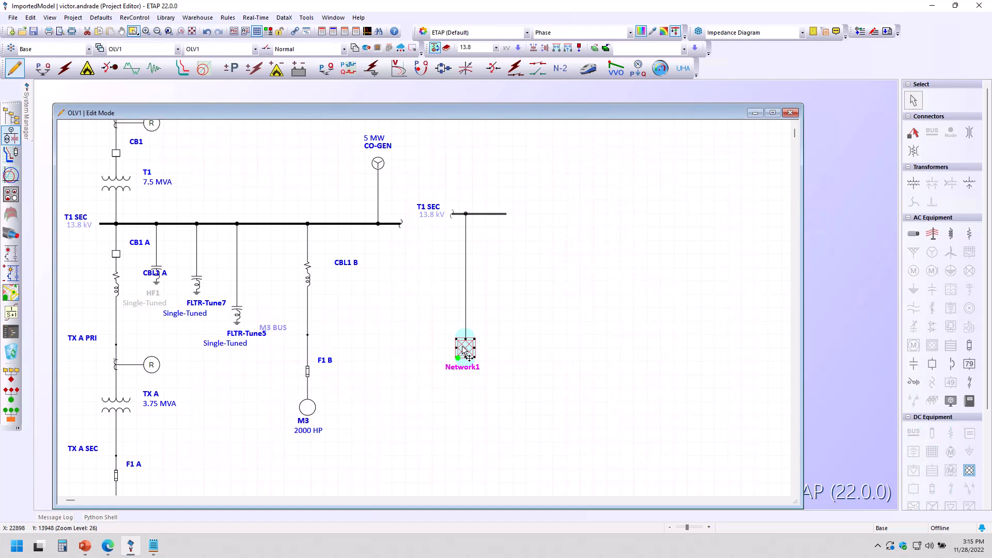
{"action": "double_click", "coordinate": [463, 350]}
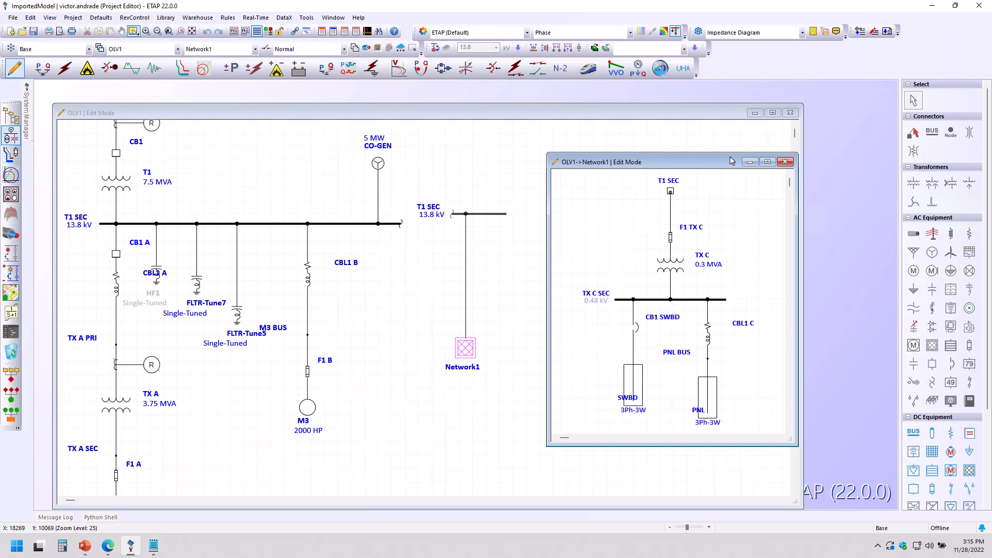
{"action": "left_click", "coordinate": [784, 162]}
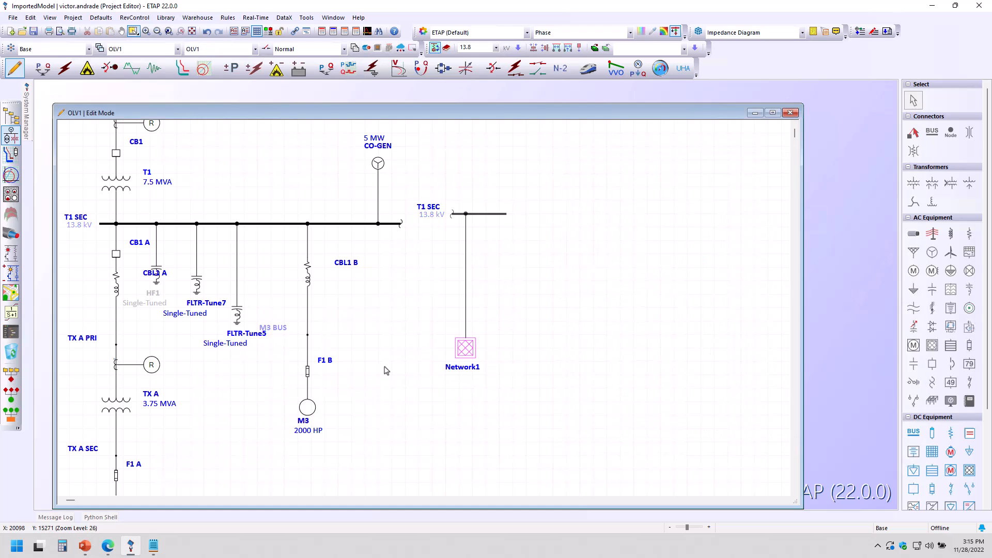
{"action": "right_click", "coordinate": [471, 354]}
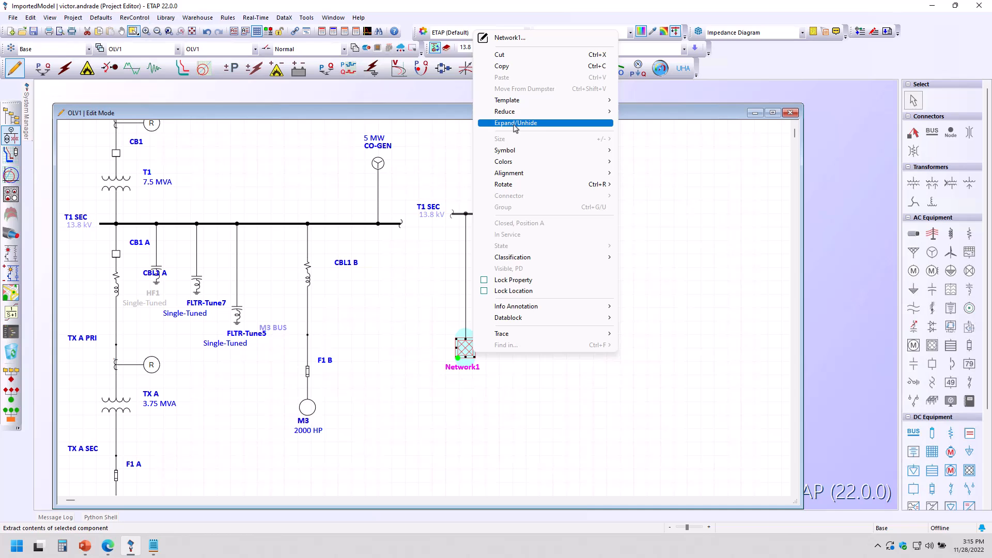
{"action": "left_click", "coordinate": [395, 309]}
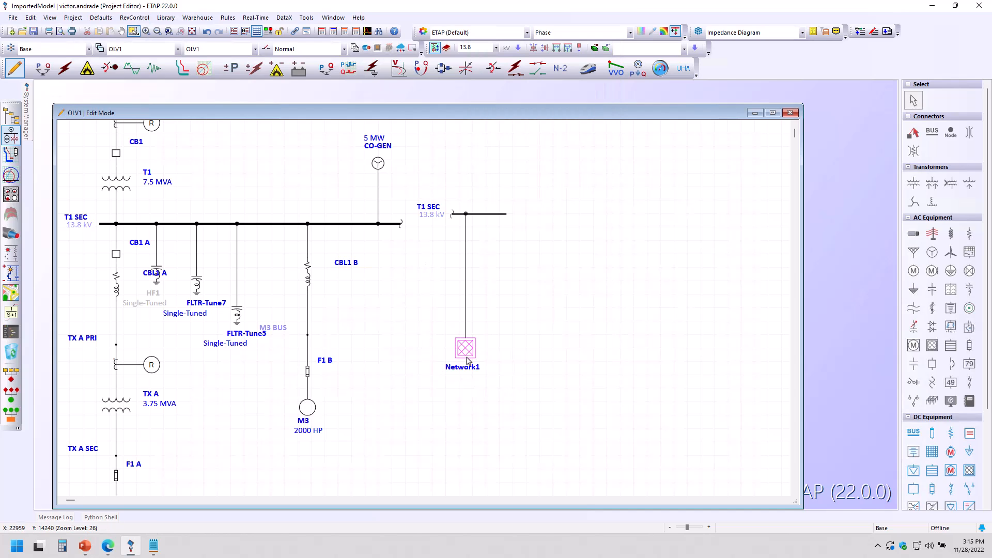
{"action": "double_click", "coordinate": [470, 351]}
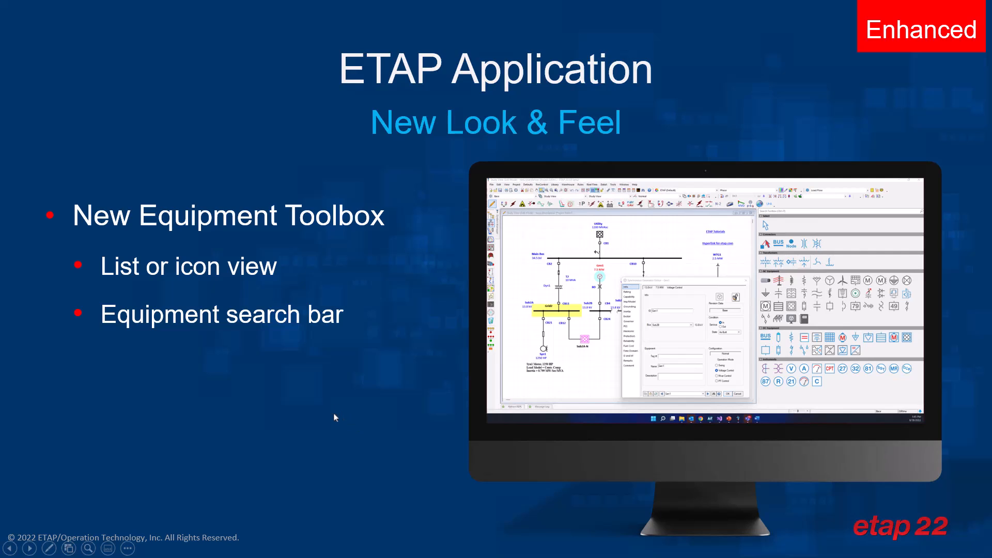
{"action": "left_click", "coordinate": [296, 422]}
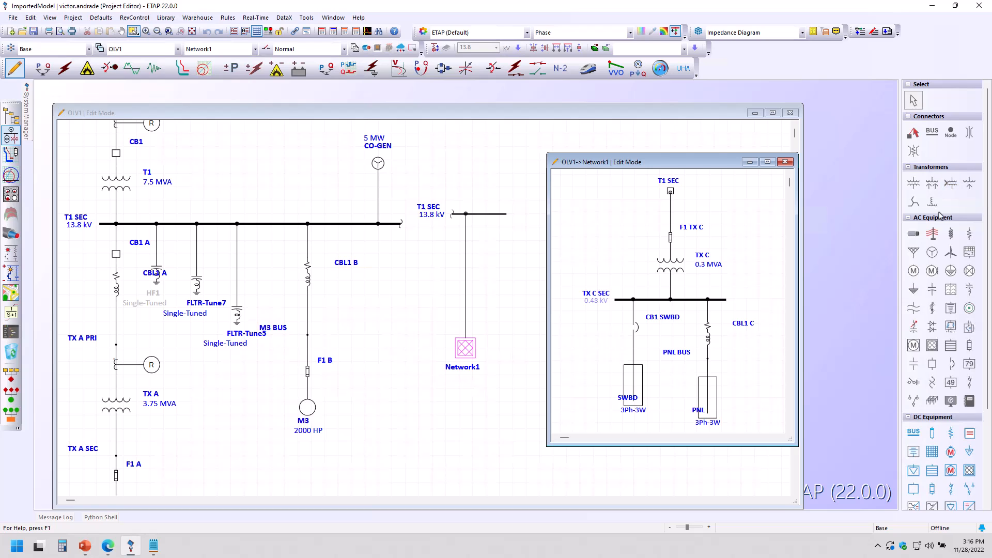
Step: Collapse and re-expand the equipment toolbox categories
{"action": "left_click", "coordinate": [908, 167]}
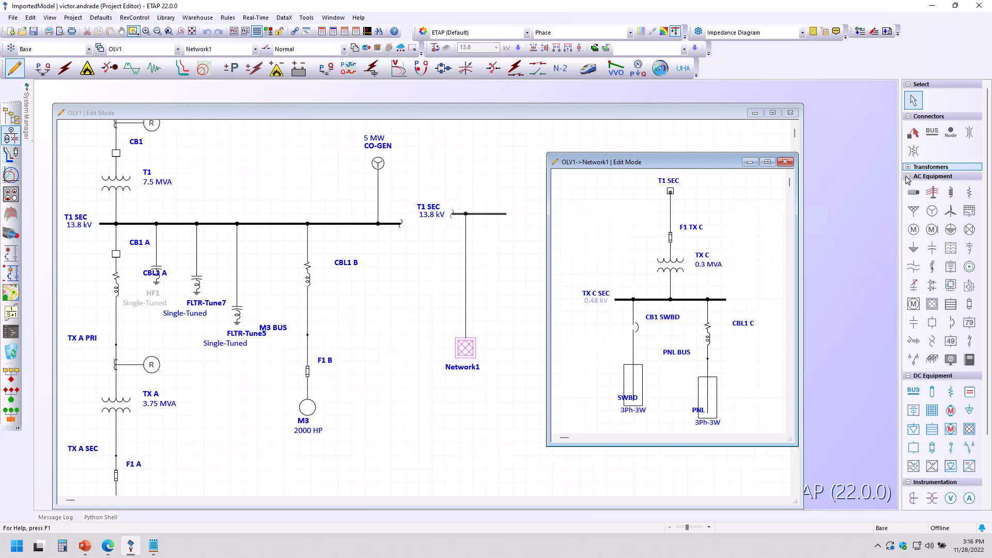
{"action": "left_click", "coordinate": [908, 176]}
{"action": "left_click", "coordinate": [907, 186]}
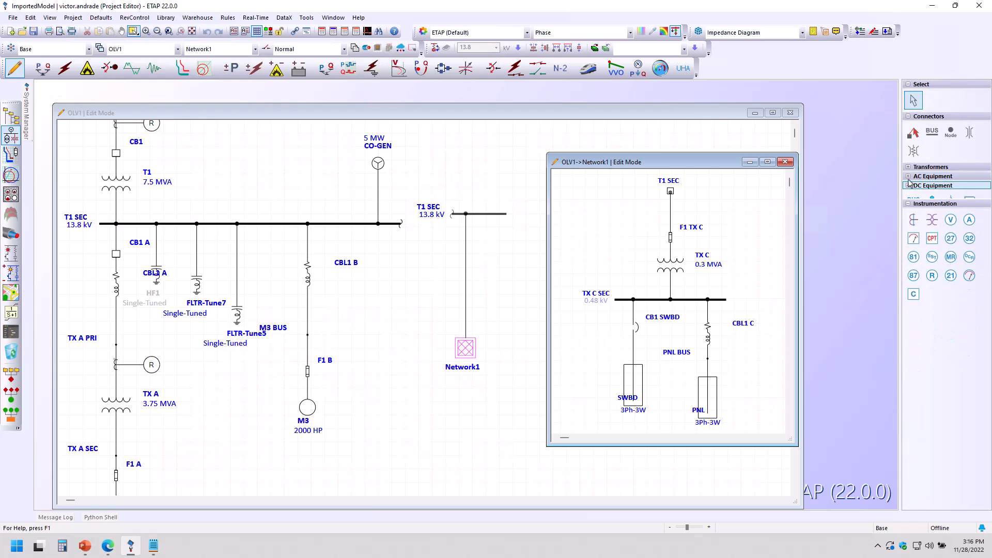
{"action": "left_click", "coordinate": [907, 195]}
{"action": "left_click", "coordinate": [908, 167]}
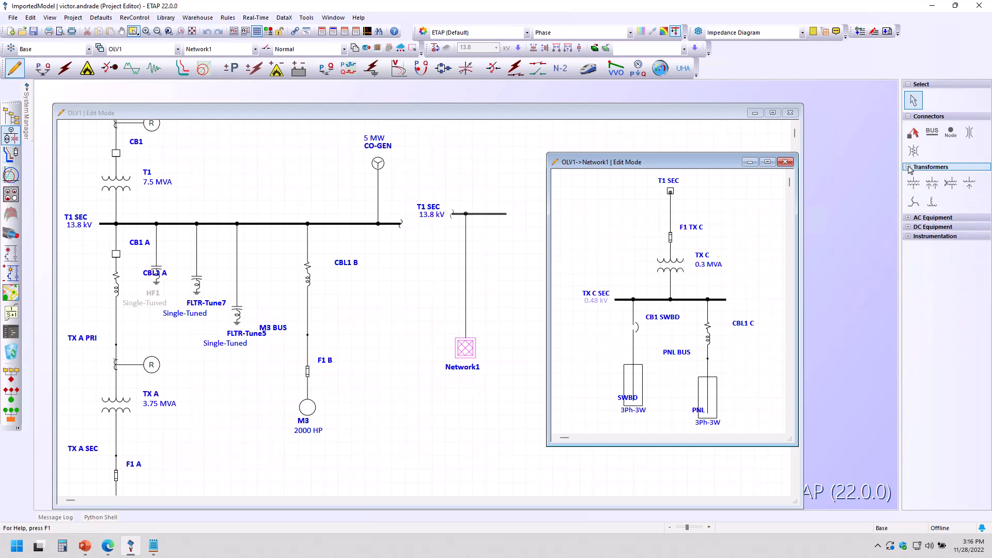
{"action": "left_click", "coordinate": [909, 218]}
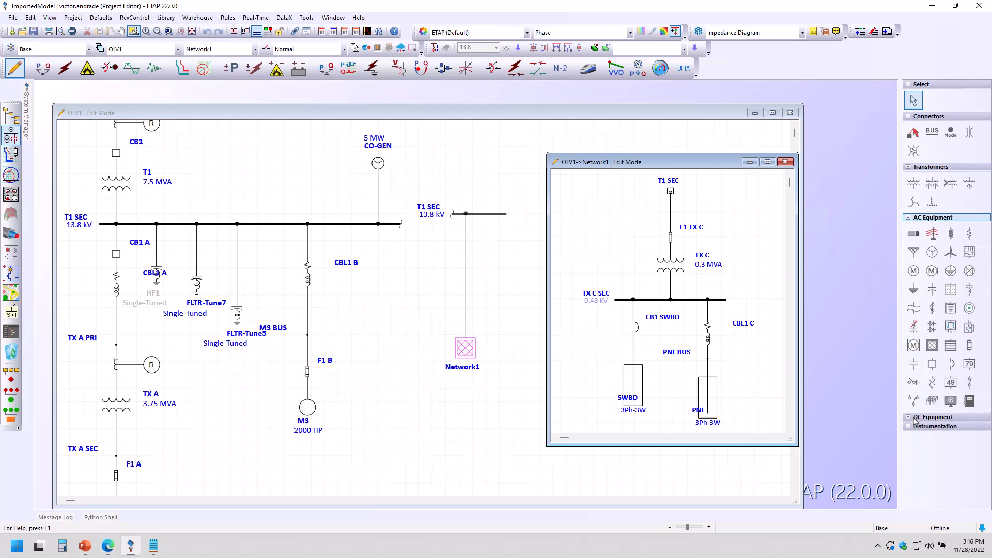
{"action": "left_click", "coordinate": [908, 417]}
{"action": "scroll", "coordinate": [909, 424], "scroll_direction": "down", "scroll_amount": 1}
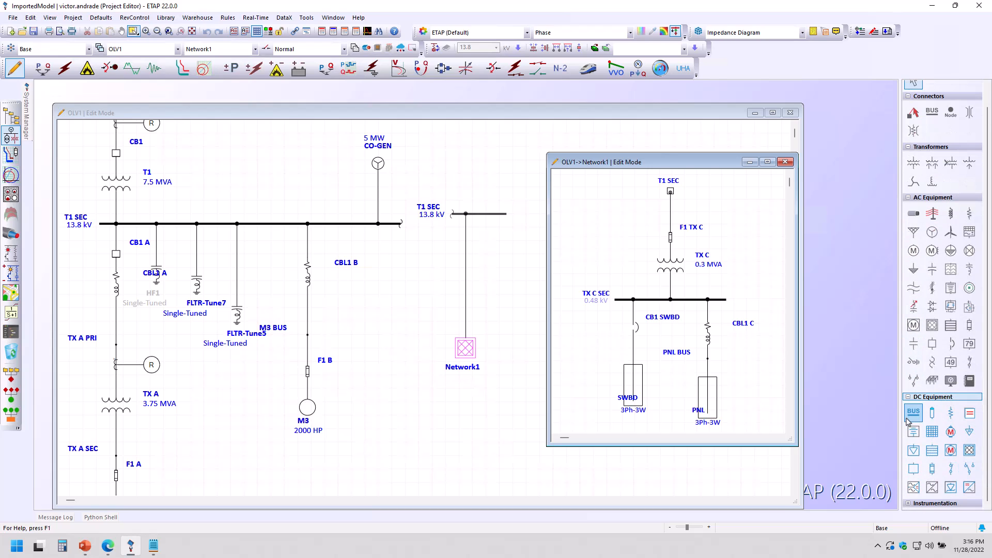
{"action": "left_click", "coordinate": [909, 504]}
{"action": "scroll", "coordinate": [933, 440], "scroll_direction": "down", "scroll_amount": 4}
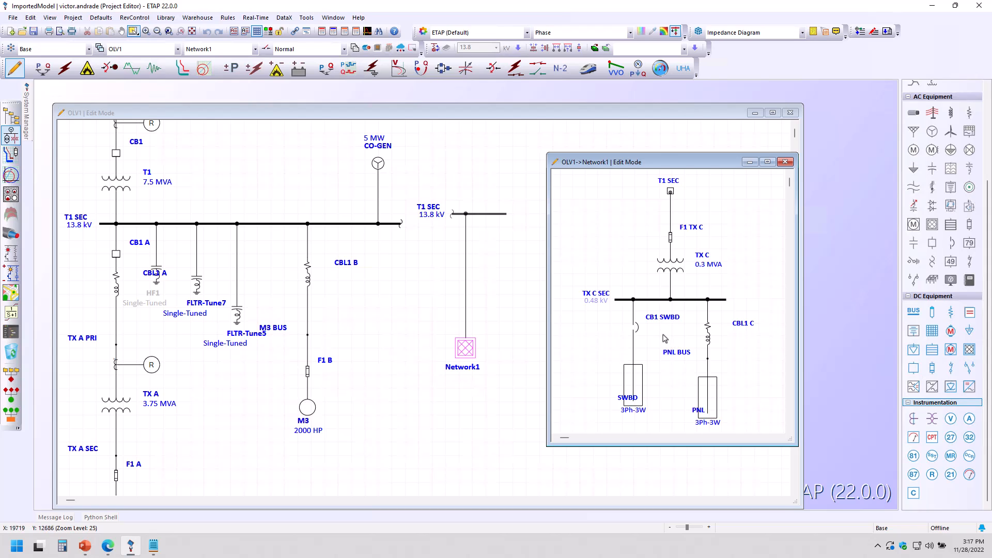
Step: Open the TX C transformer editor and review its Rating, Impedance, Tap and Grounding pages, then close it
{"action": "left_click", "coordinate": [667, 270]}
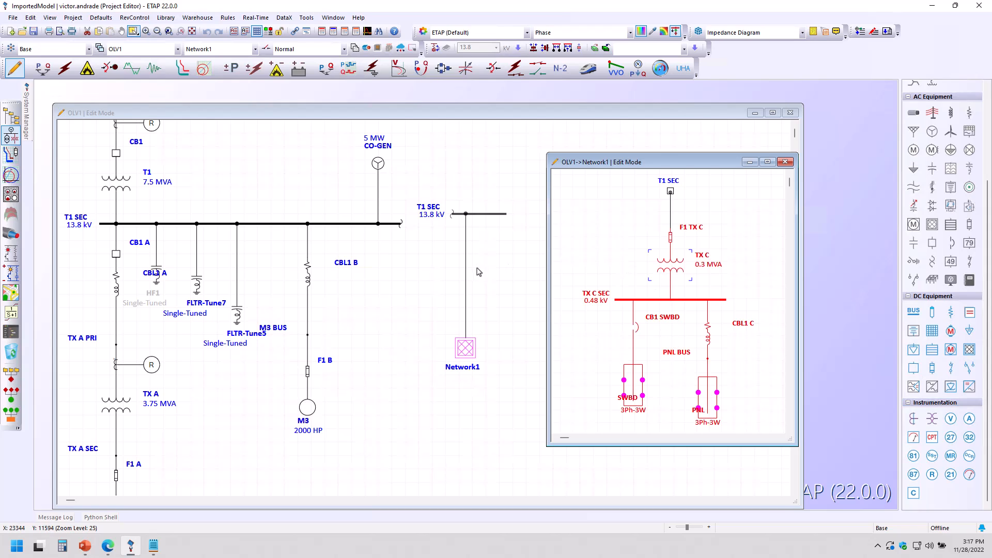
{"action": "right_click", "coordinate": [670, 266]}
{"action": "left_click", "coordinate": [710, 391]}
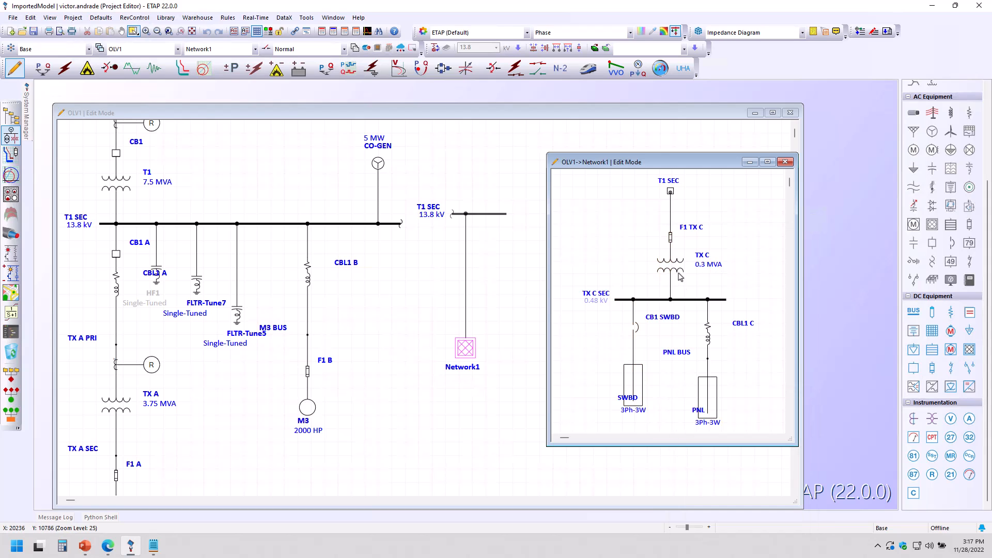
{"action": "double_click", "coordinate": [680, 274]}
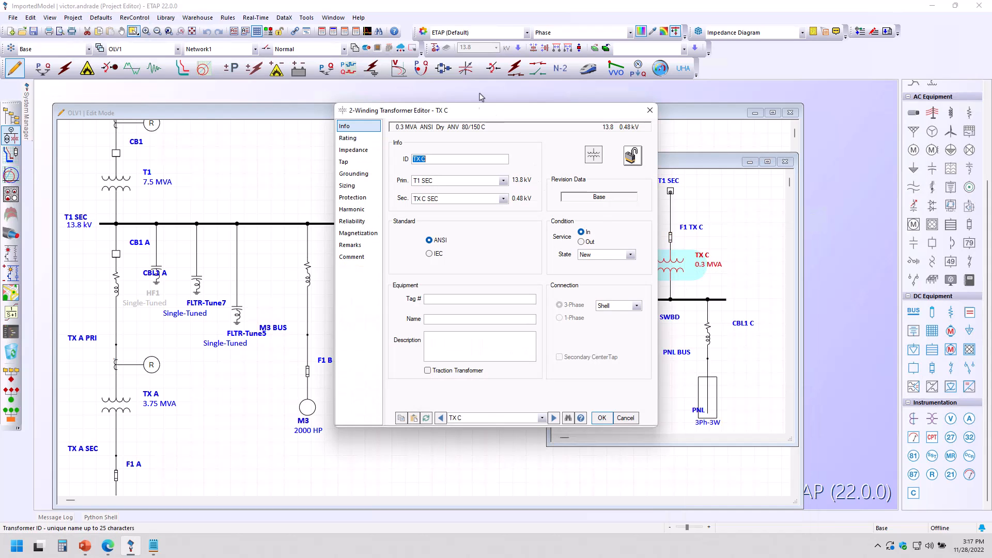
{"action": "left_click_drag", "start_coordinate": [476, 116], "coordinate": [644, 141]}
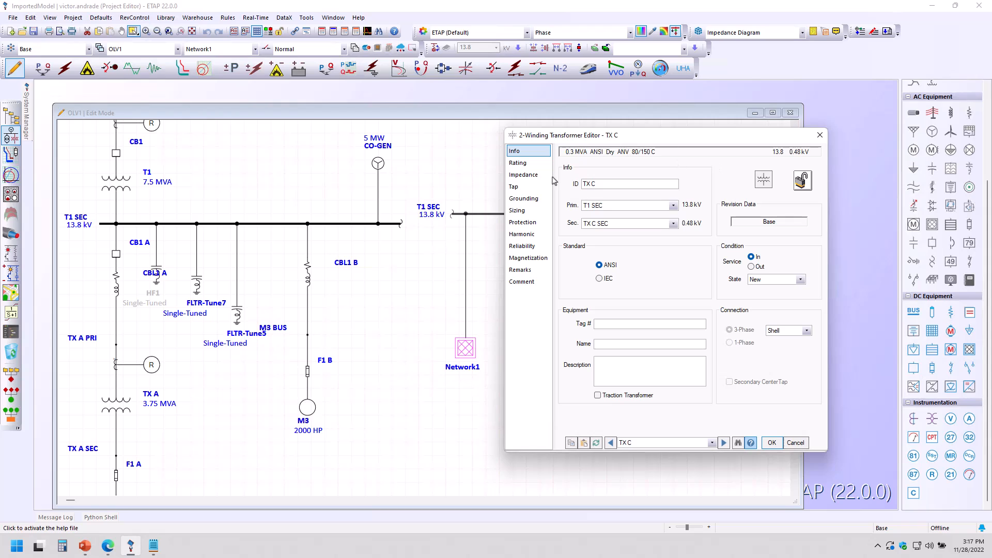
{"action": "left_click", "coordinate": [518, 163]}
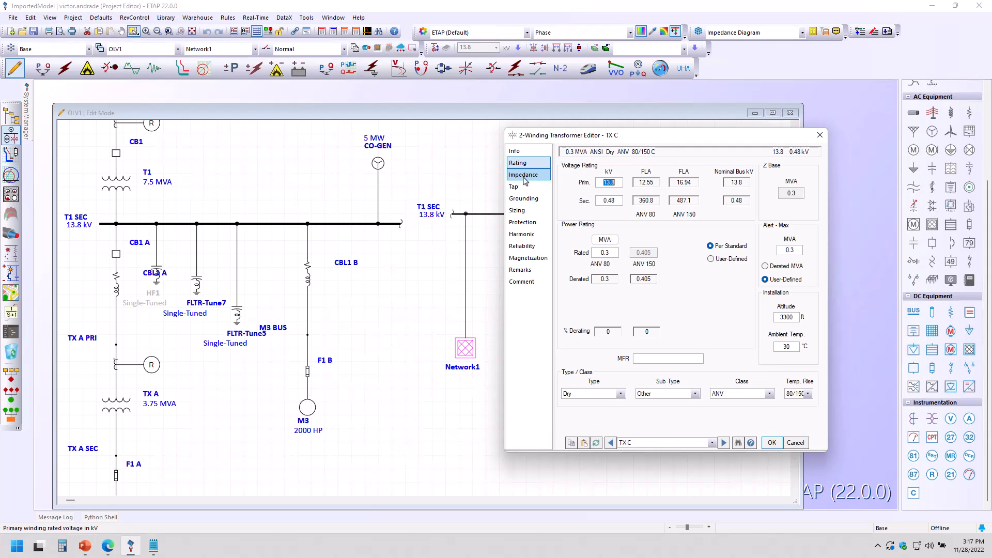
{"action": "left_click", "coordinate": [532, 179]}
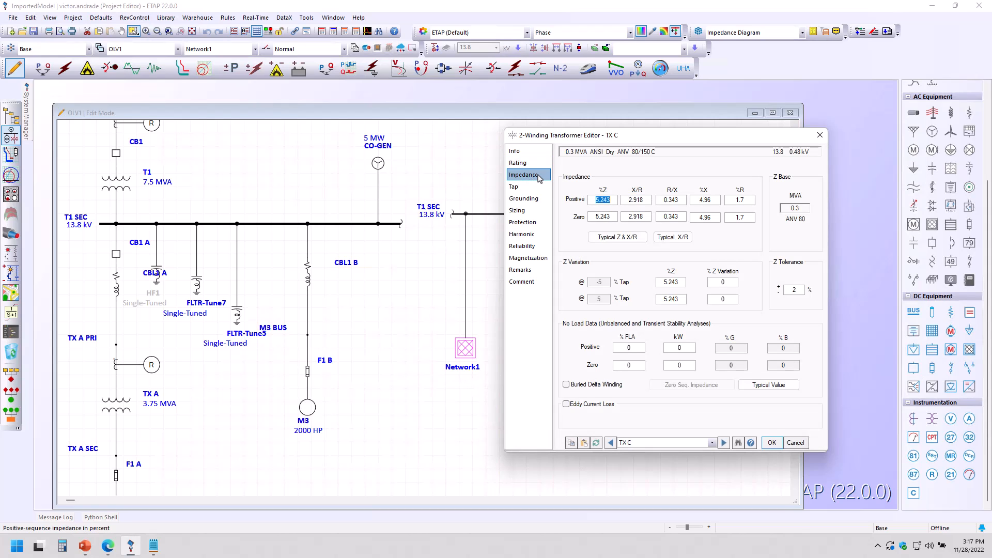
{"action": "left_click", "coordinate": [522, 189]}
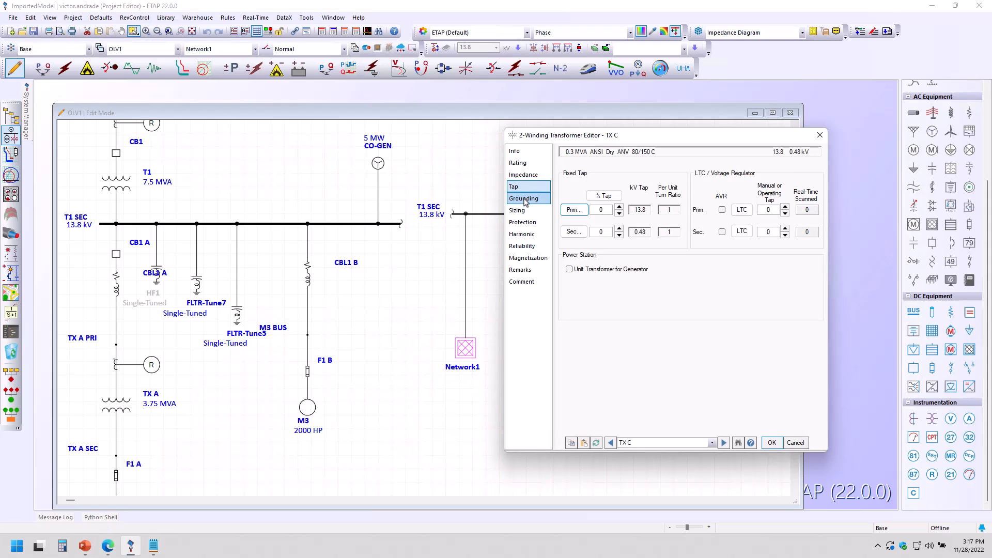
{"action": "left_click", "coordinate": [524, 202]}
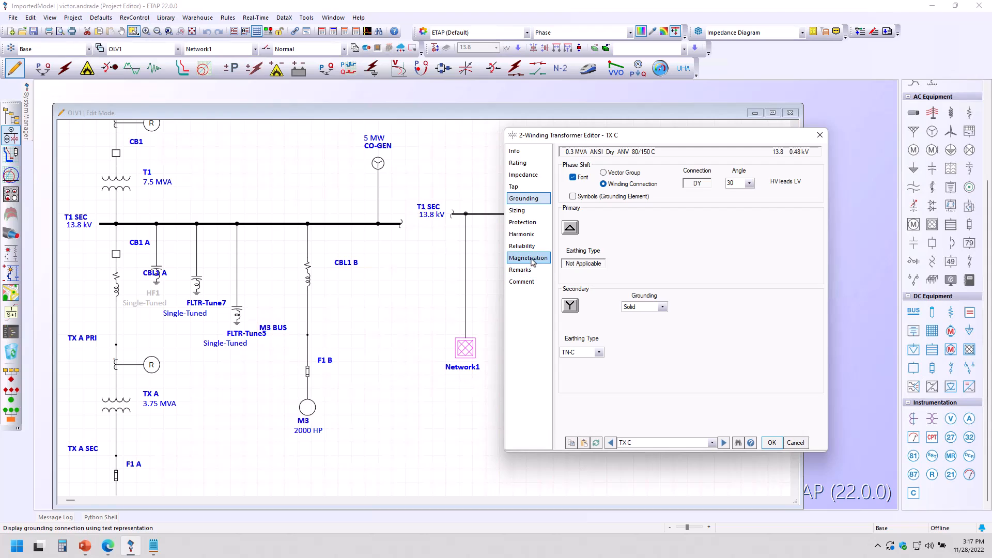
{"action": "left_click", "coordinate": [819, 135]}
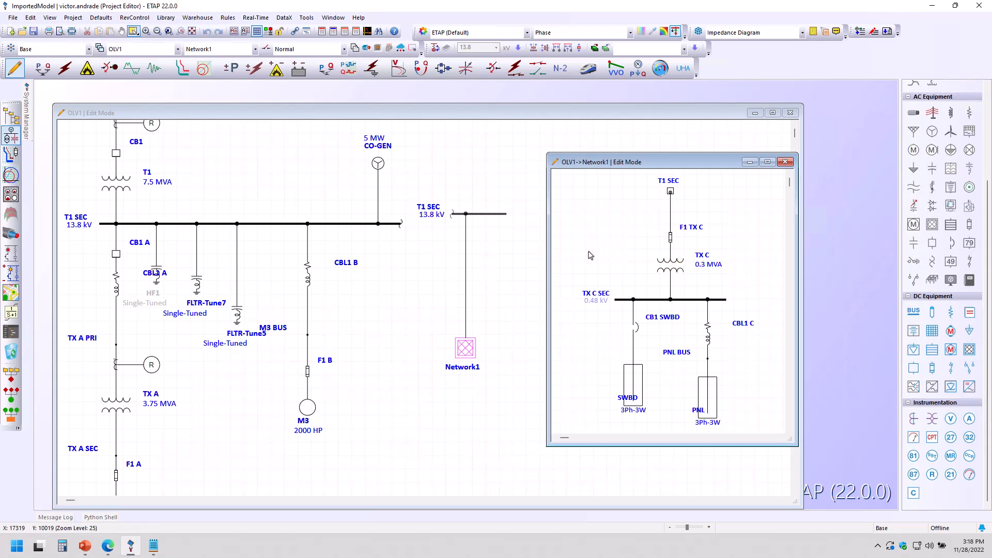
{"action": "left_click", "coordinate": [71, 520]}
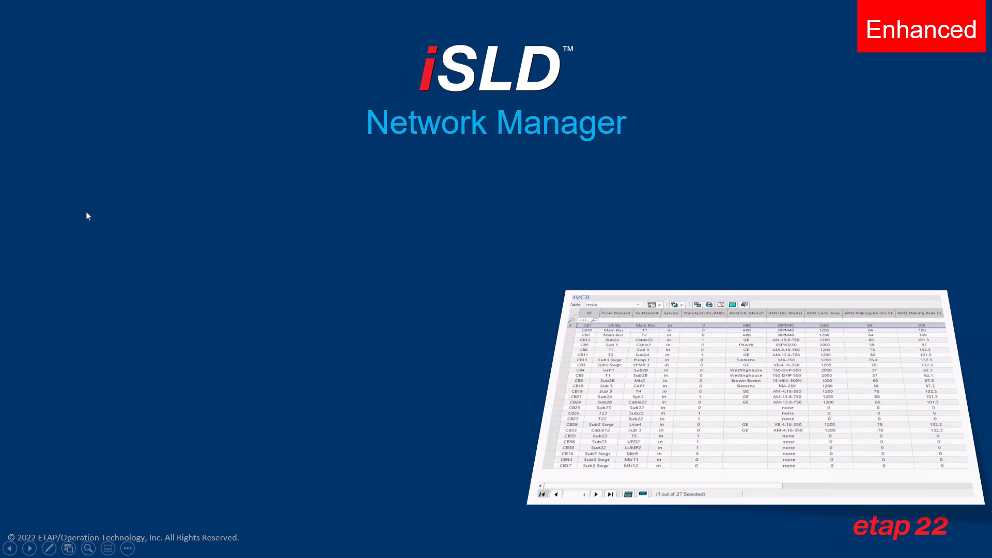
{"action": "left_click", "coordinate": [164, 485]}
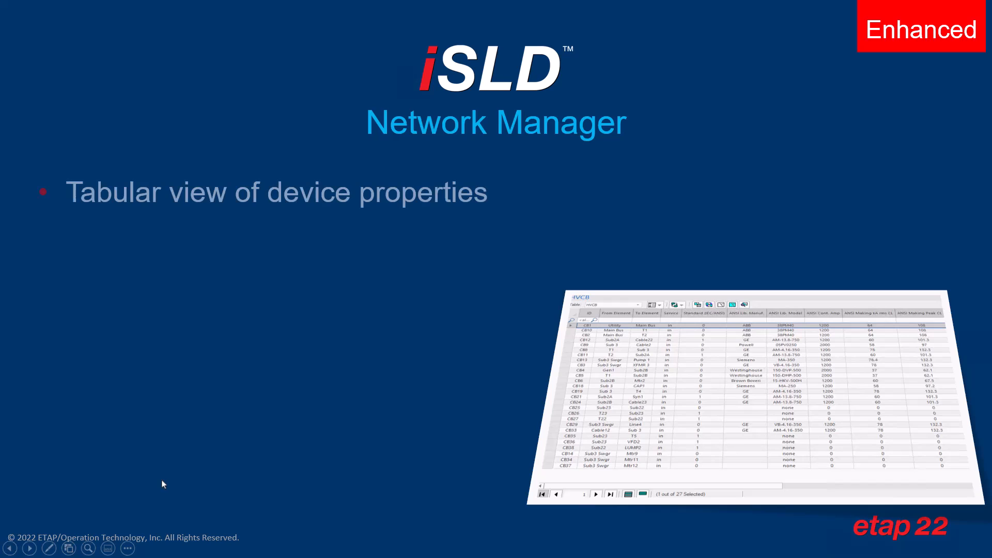
{"action": "left_click", "coordinate": [169, 435]}
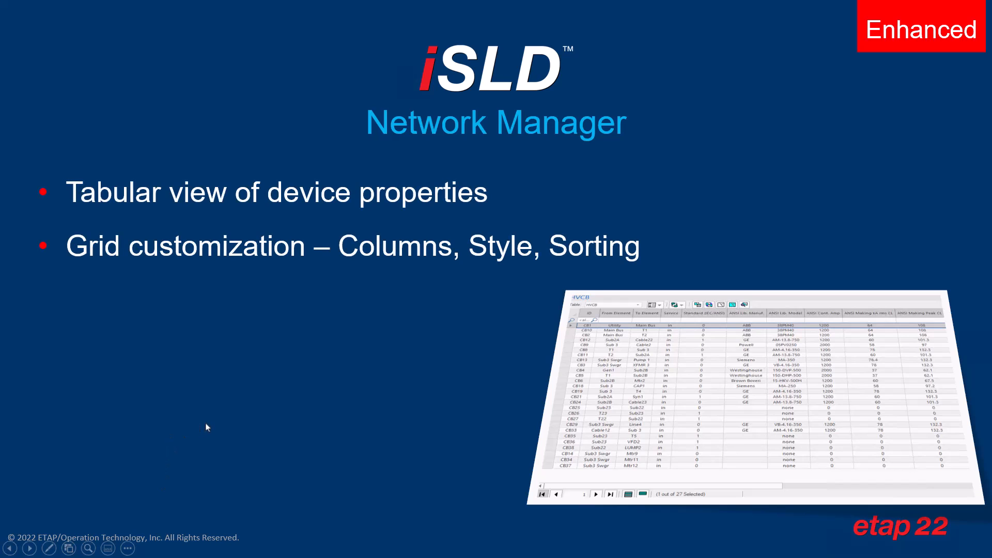
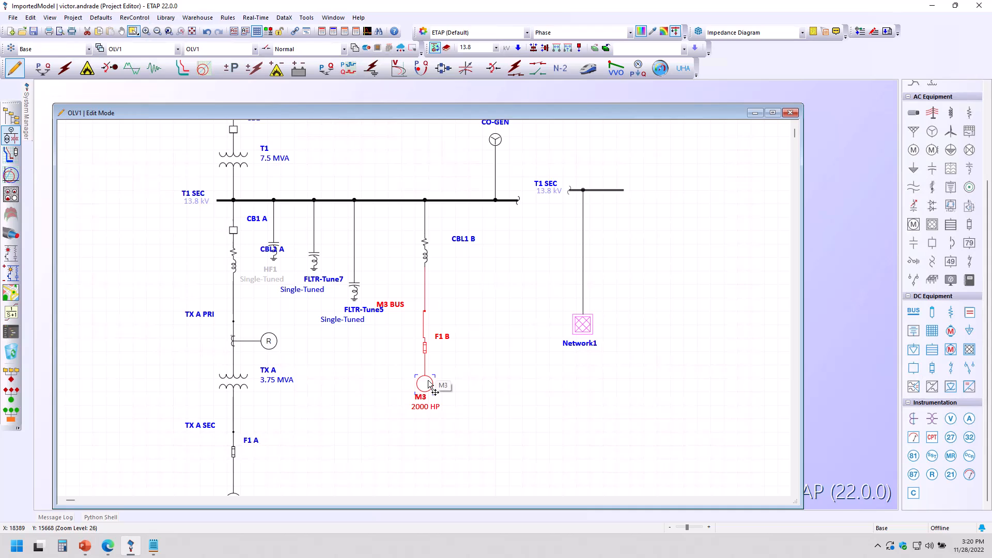
Step: Hide the selected M3 motor branch elements on the diagram
{"action": "right_click", "coordinate": [429, 383]}
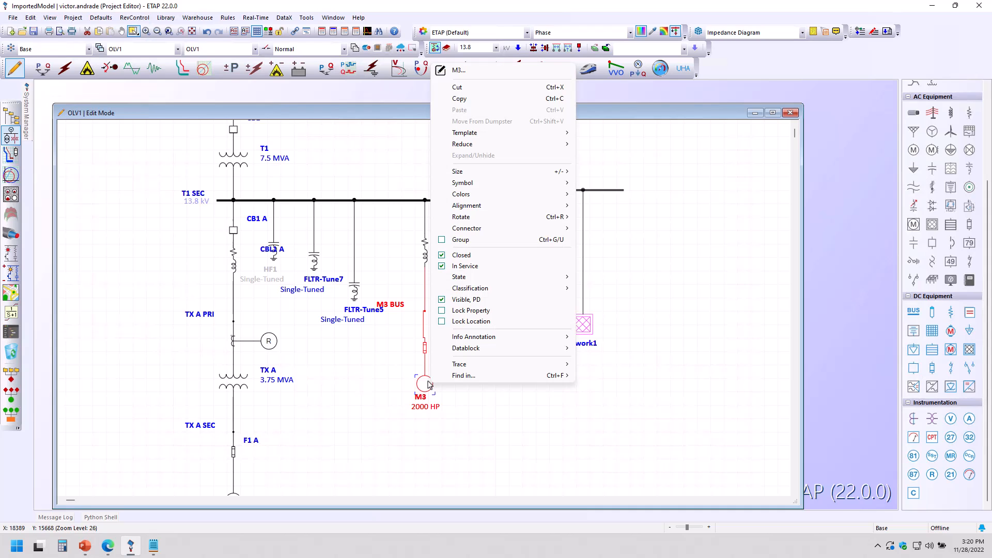
{"action": "right_click", "coordinate": [480, 434]}
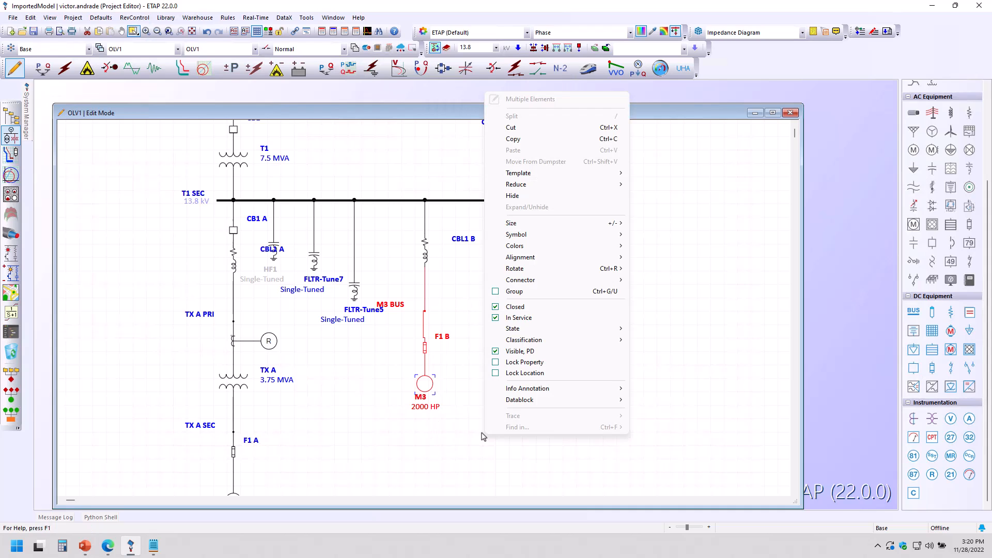
{"action": "left_click", "coordinate": [517, 195]}
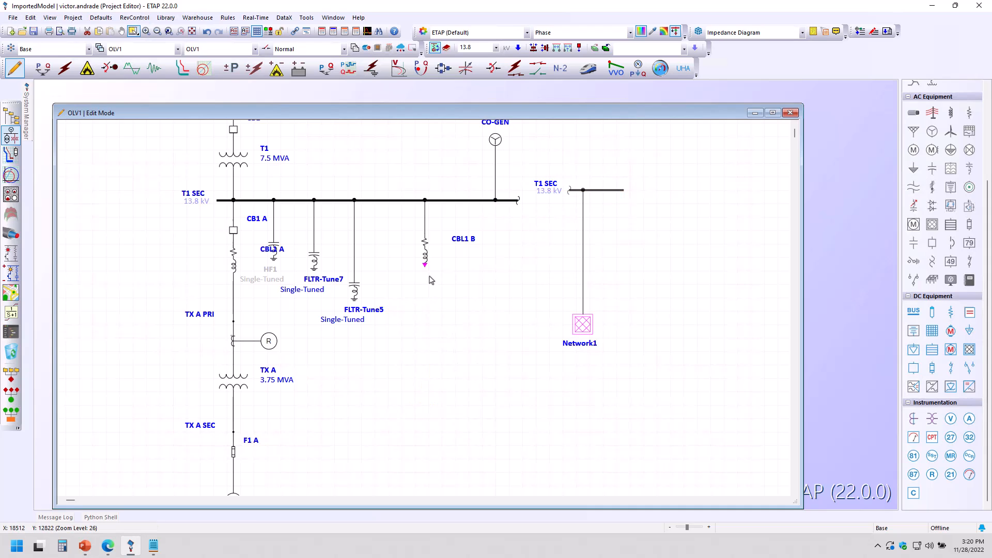
Step: Unhide the hidden M3 branch elements below the T1 SEC bus
{"action": "scroll", "coordinate": [423, 269], "scroll_direction": "up", "scroll_amount": 4}
{"action": "scroll", "coordinate": [425, 289], "scroll_direction": "down", "scroll_amount": 2}
{"action": "scroll", "coordinate": [426, 305], "scroll_direction": "down", "scroll_amount": 1}
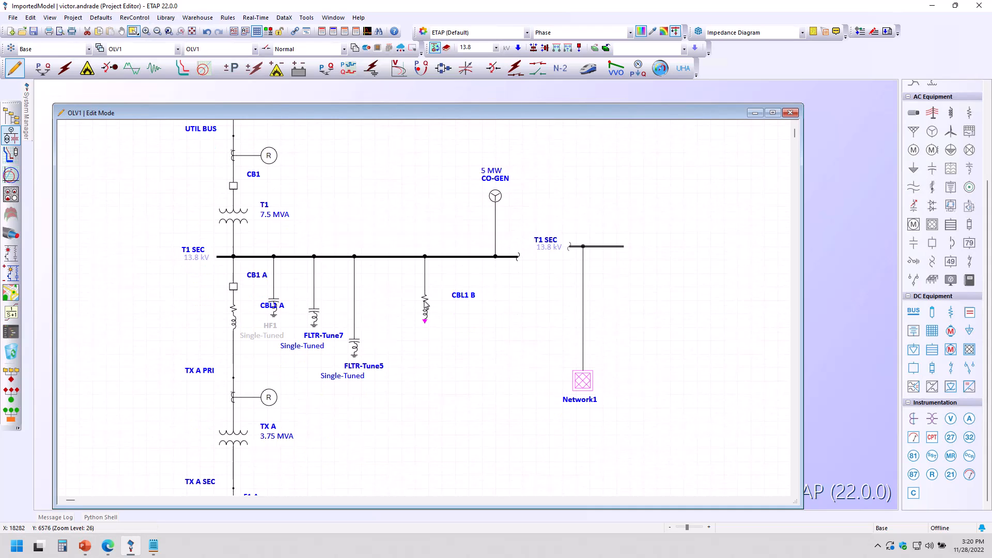
{"action": "scroll", "coordinate": [421, 334], "scroll_direction": "up", "scroll_amount": 2}
{"action": "scroll", "coordinate": [424, 328], "scroll_direction": "down", "scroll_amount": 3}
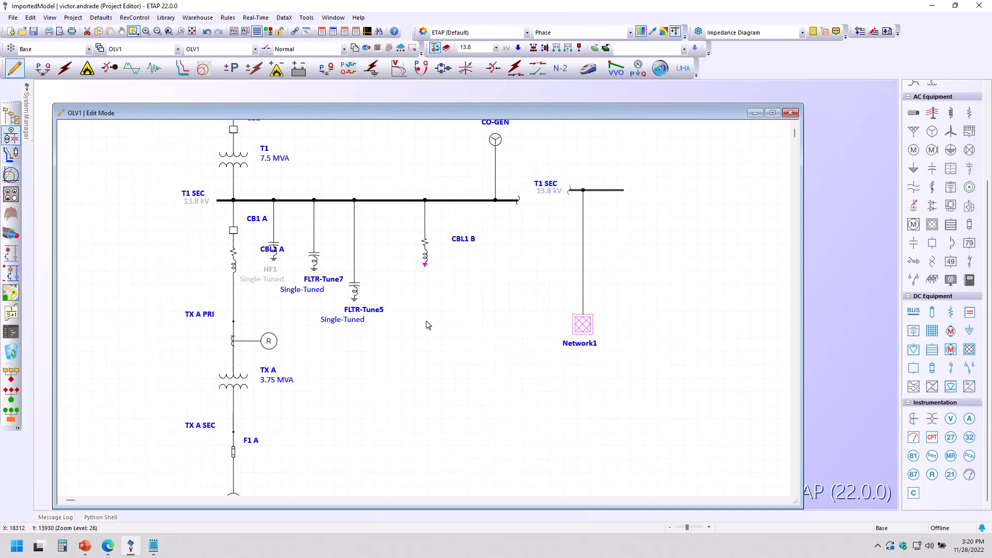
{"action": "scroll", "coordinate": [427, 297], "scroll_direction": "up", "scroll_amount": 2}
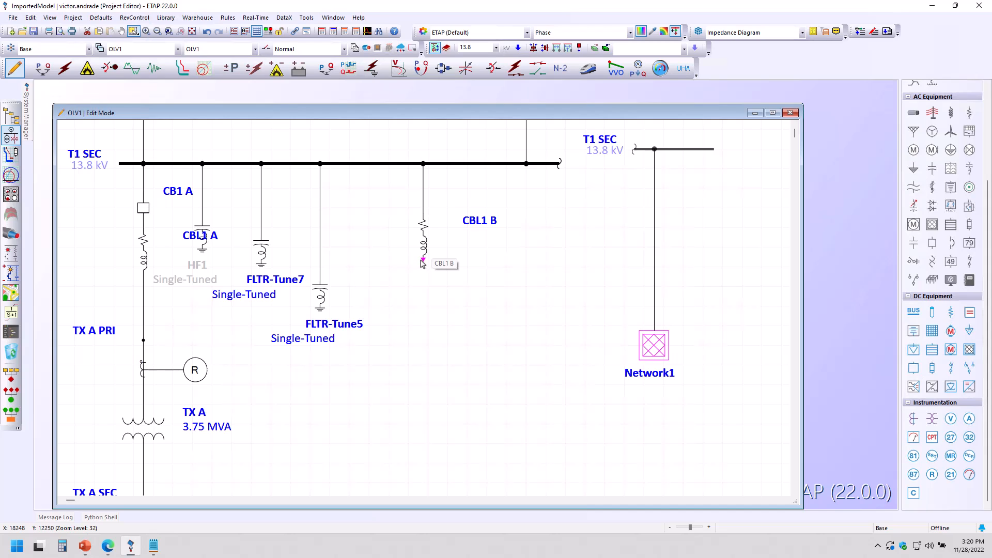
{"action": "right_click", "coordinate": [515, 293]}
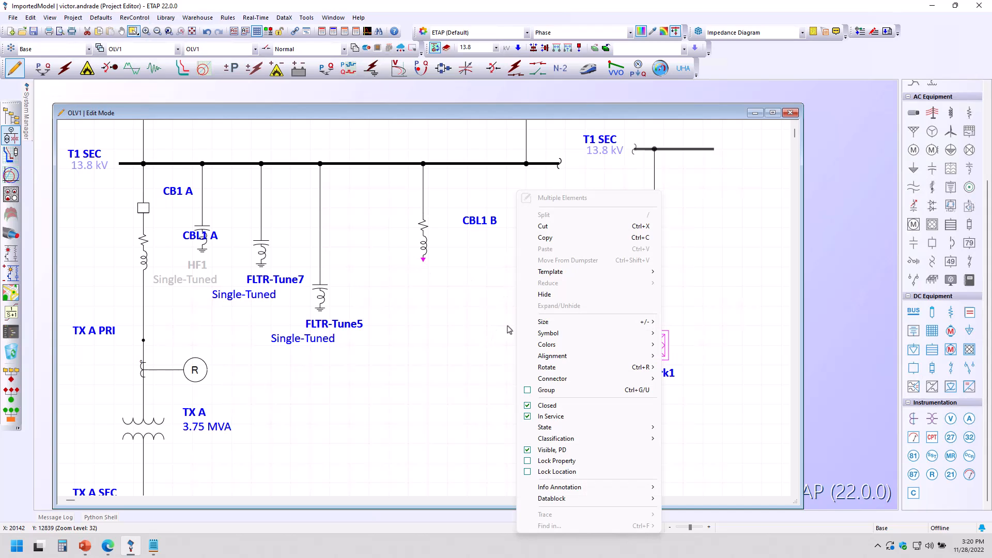
{"action": "left_click", "coordinate": [495, 310]}
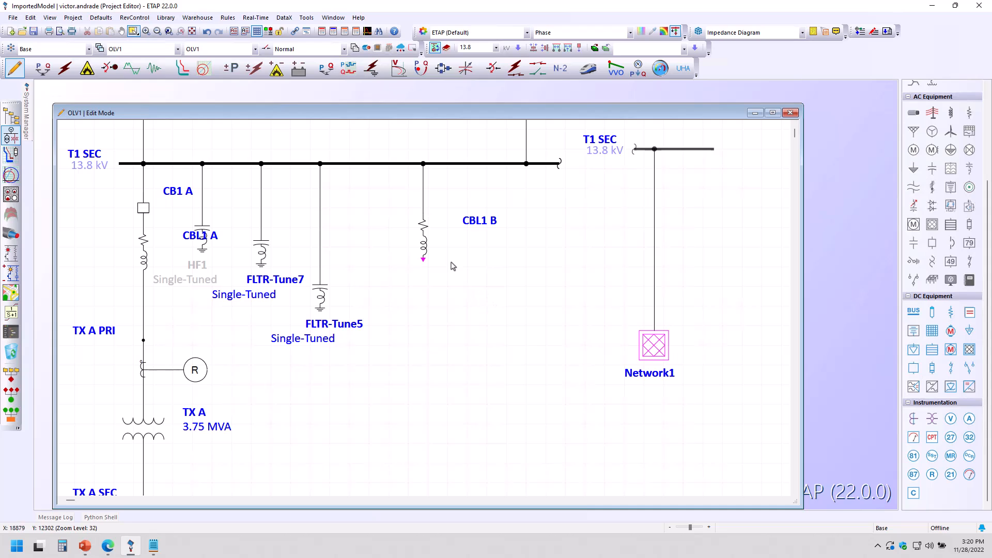
{"action": "right_click", "coordinate": [472, 262]}
{"action": "left_click", "coordinate": [519, 305]}
{"action": "scroll", "coordinate": [526, 346], "scroll_direction": "down", "scroll_amount": 2}
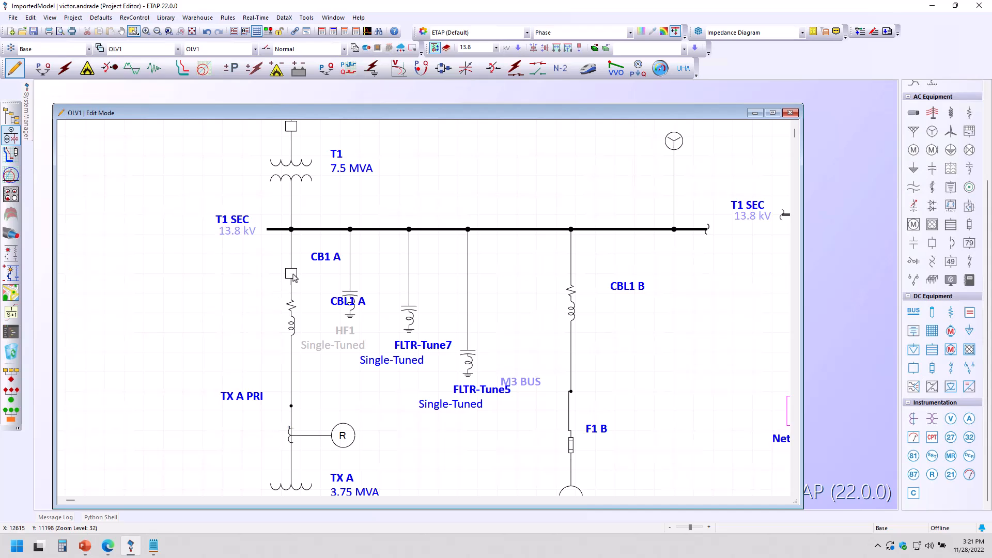
Step: Open the CB1 A circuit breaker editor and launch its library quick pick from the Rating page
{"action": "left_click", "coordinate": [292, 276]}
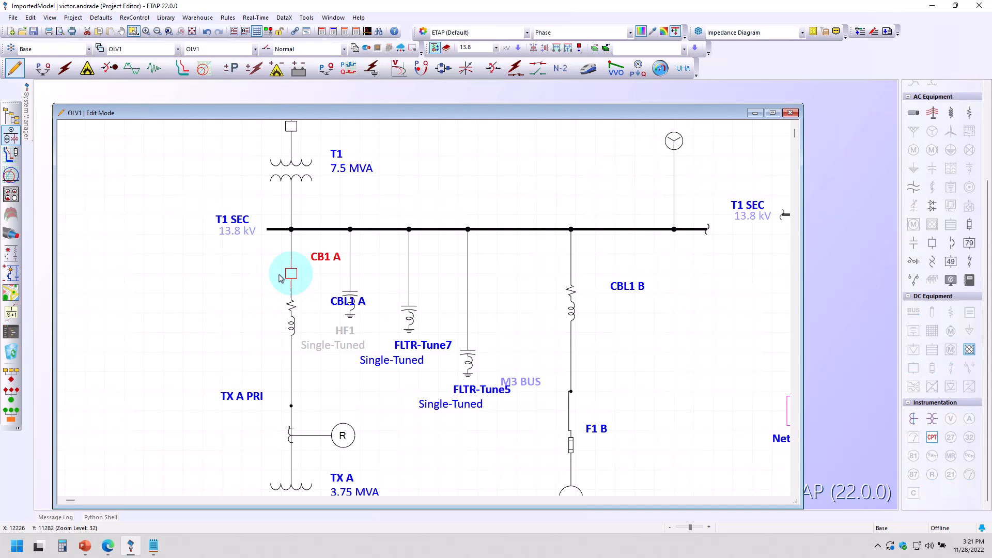
{"action": "double_click", "coordinate": [294, 274]}
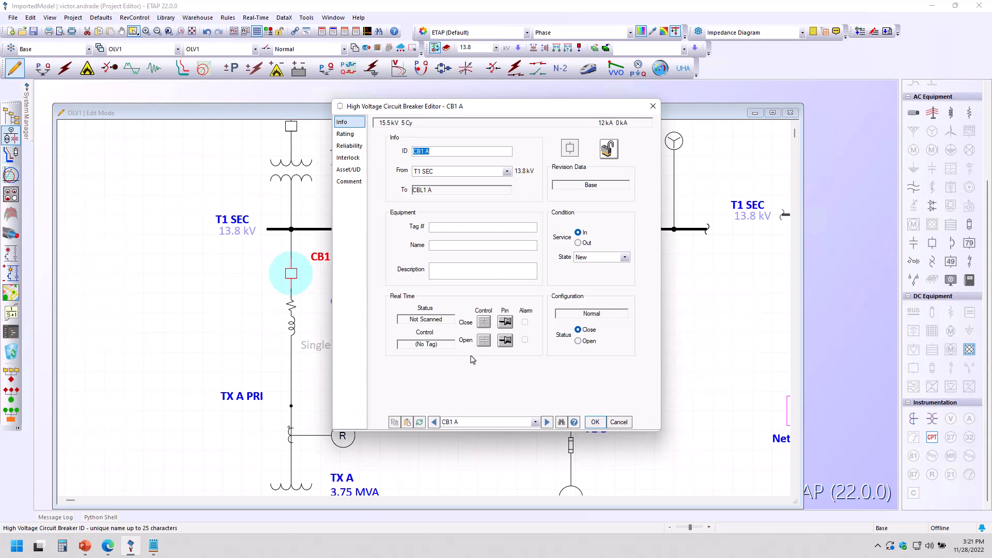
{"action": "left_click", "coordinate": [351, 137]}
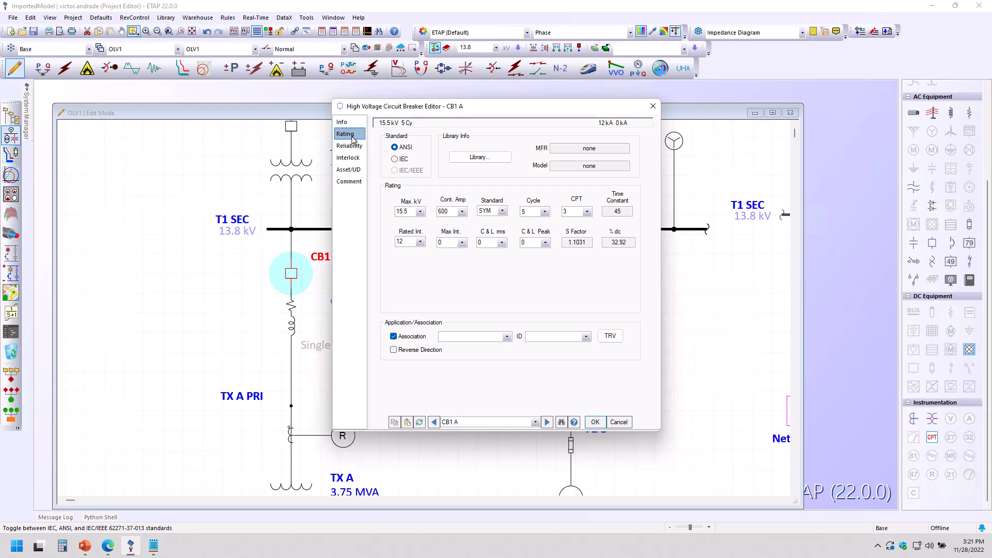
{"action": "left_click", "coordinate": [468, 162]}
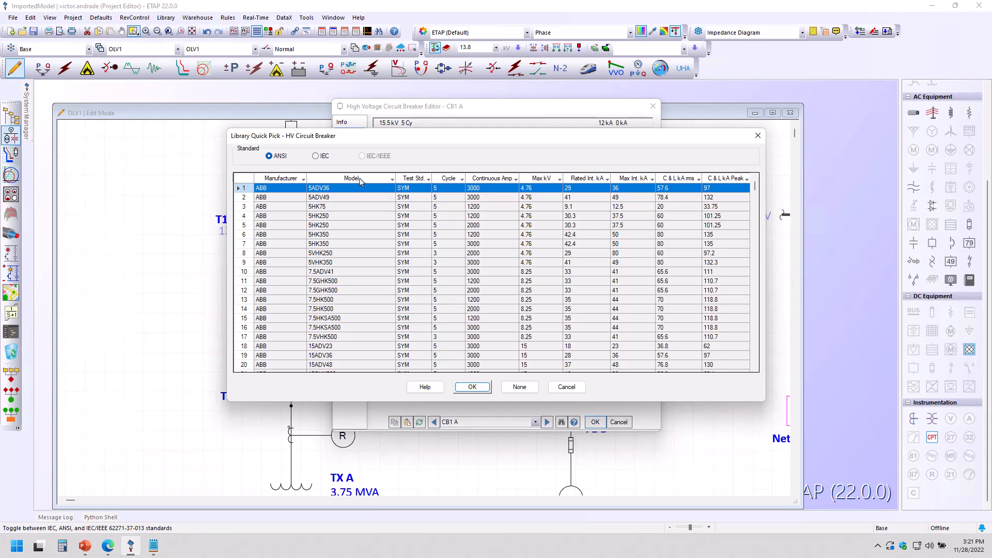
Step: Filter the breaker library's manufacturers to CutlerHammer, GE and Powell
{"action": "left_click", "coordinate": [303, 179]}
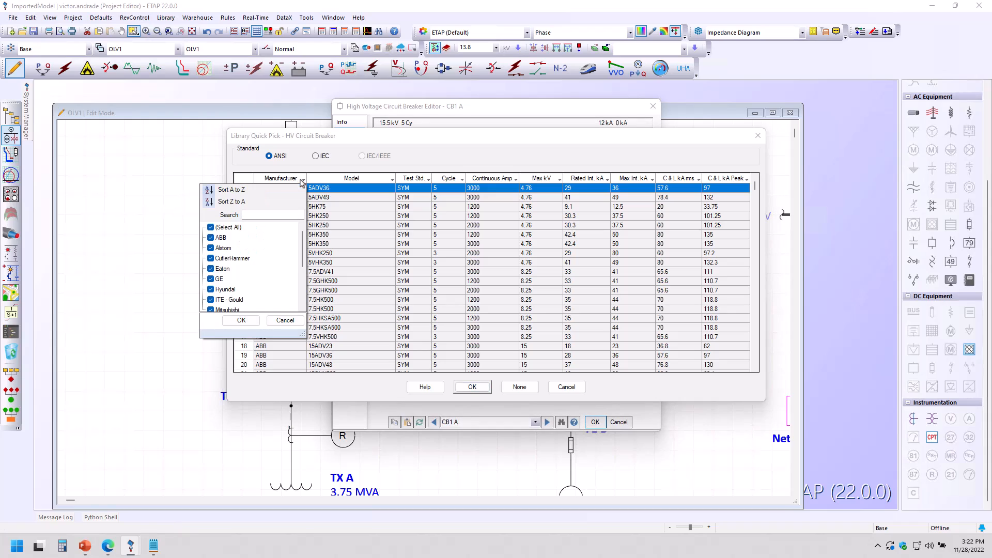
{"action": "left_click", "coordinate": [210, 228]}
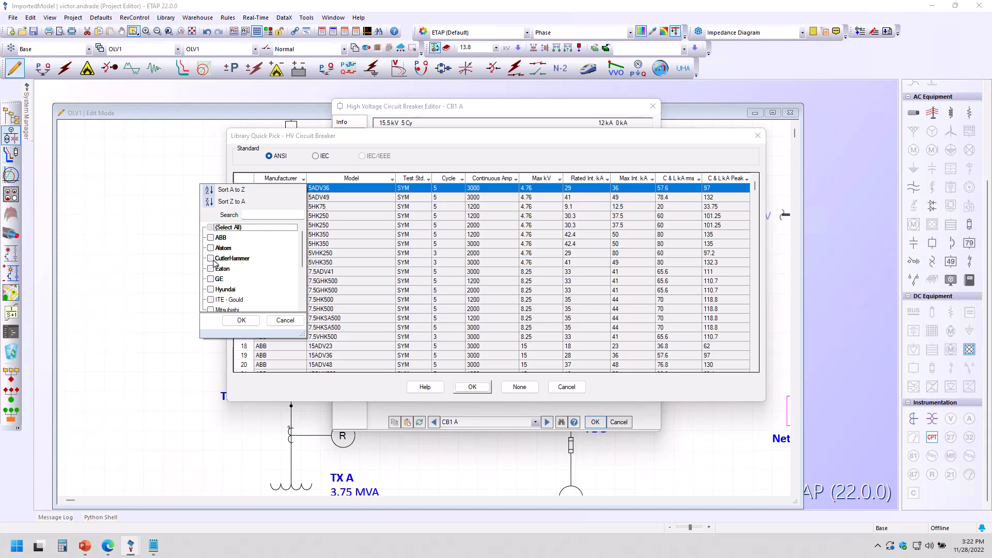
{"action": "left_click", "coordinate": [210, 258]}
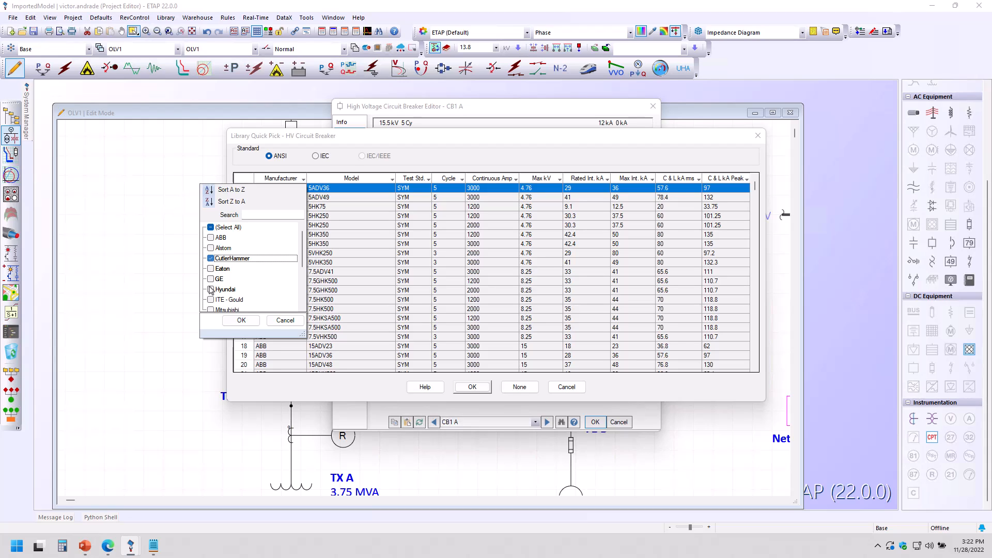
{"action": "left_click", "coordinate": [210, 279]}
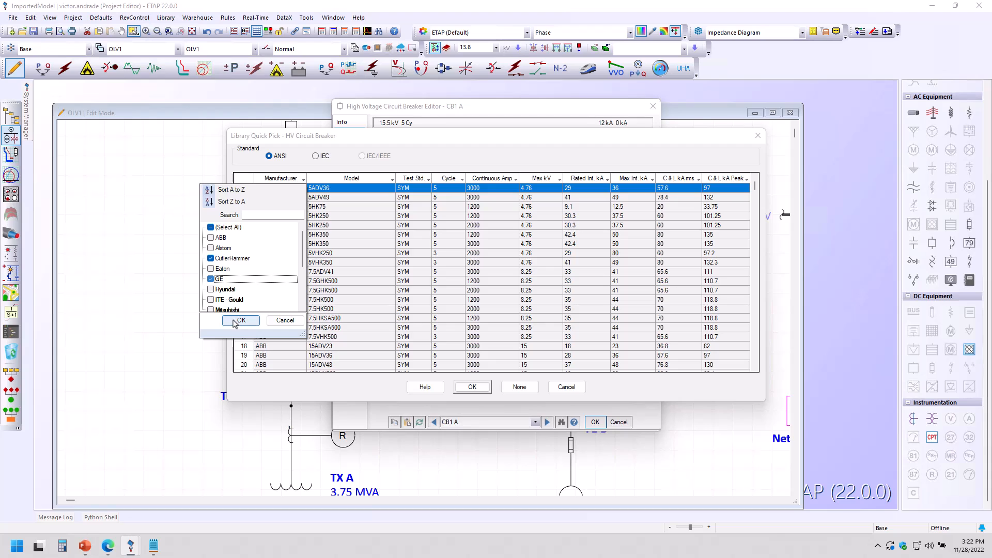
{"action": "scroll", "coordinate": [233, 306], "scroll_direction": "down", "scroll_amount": 1}
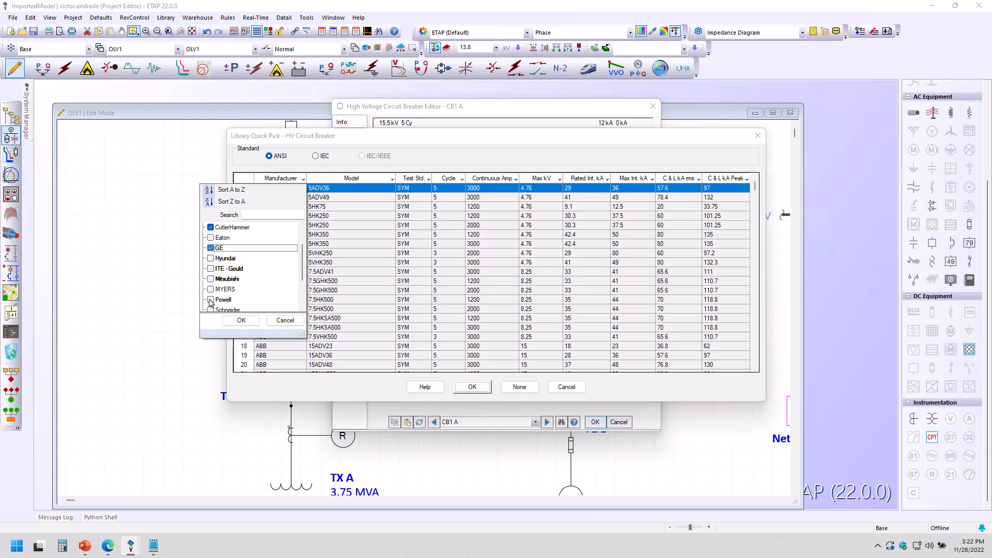
{"action": "left_click", "coordinate": [211, 300]}
{"action": "left_click", "coordinate": [241, 320]}
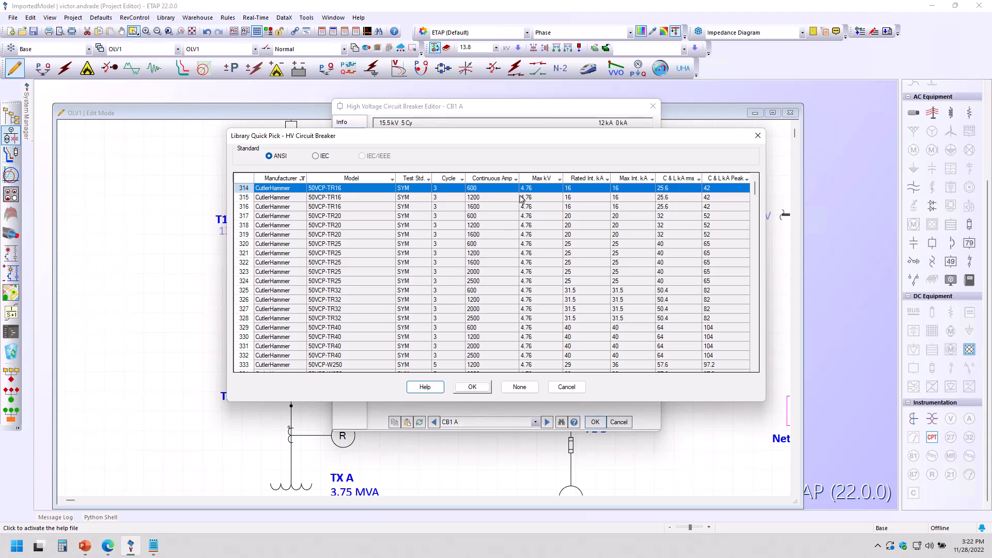
Step: Filter the library further to 1200 continuous amps and 15 max kV
{"action": "left_click", "coordinate": [516, 179]}
{"action": "left_click", "coordinate": [422, 227]}
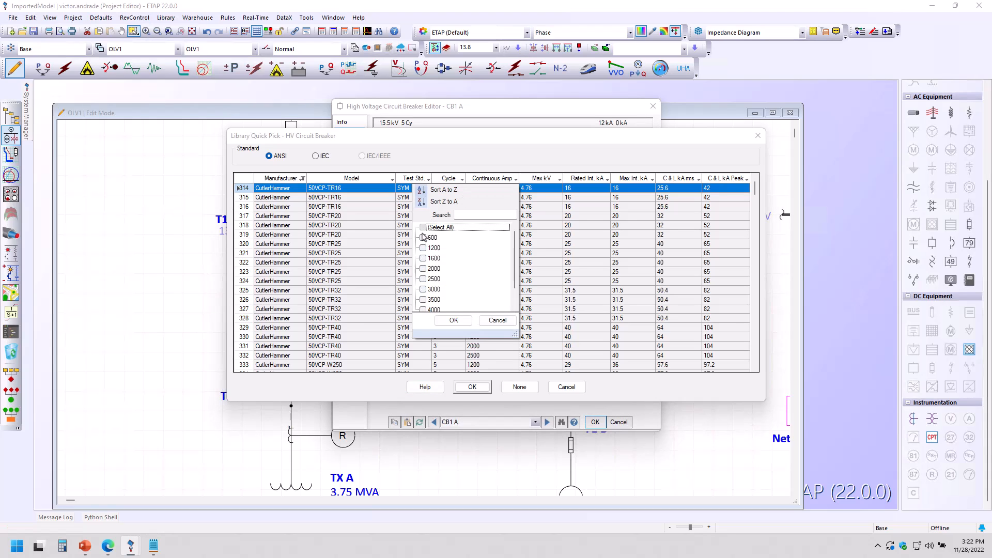
{"action": "left_click", "coordinate": [422, 248]}
{"action": "left_click", "coordinate": [454, 320]}
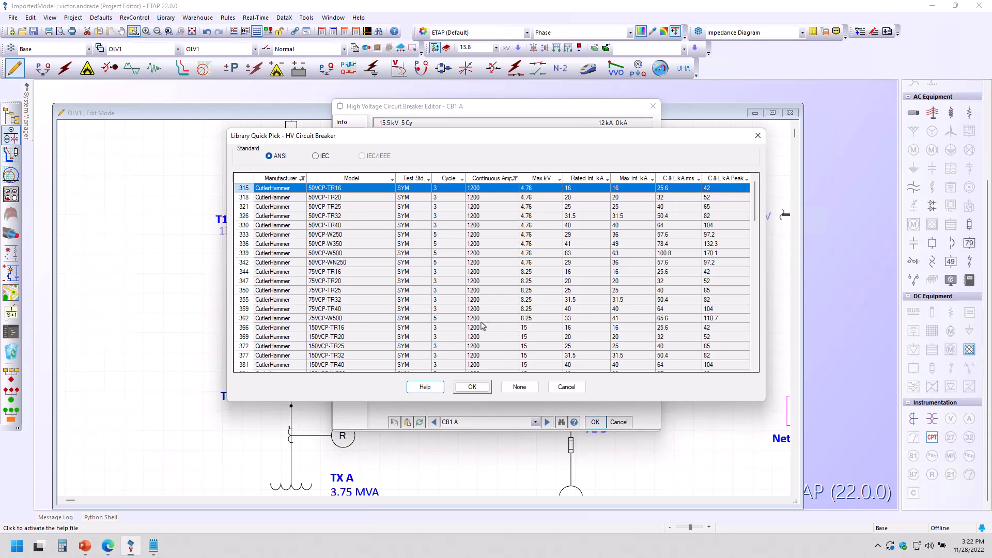
{"action": "left_click", "coordinate": [559, 180]}
{"action": "left_click", "coordinate": [467, 229]}
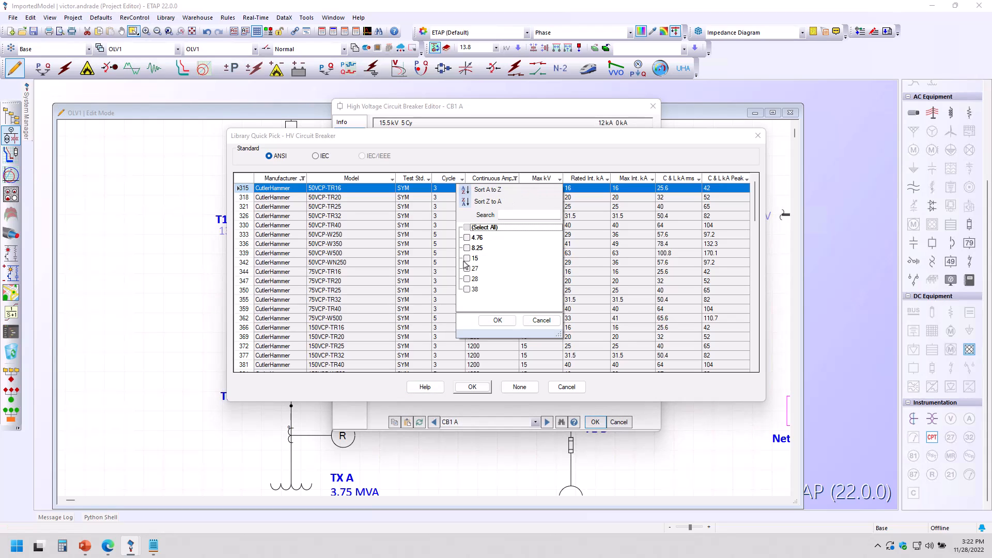
{"action": "left_click", "coordinate": [468, 258]}
{"action": "left_click", "coordinate": [497, 320]}
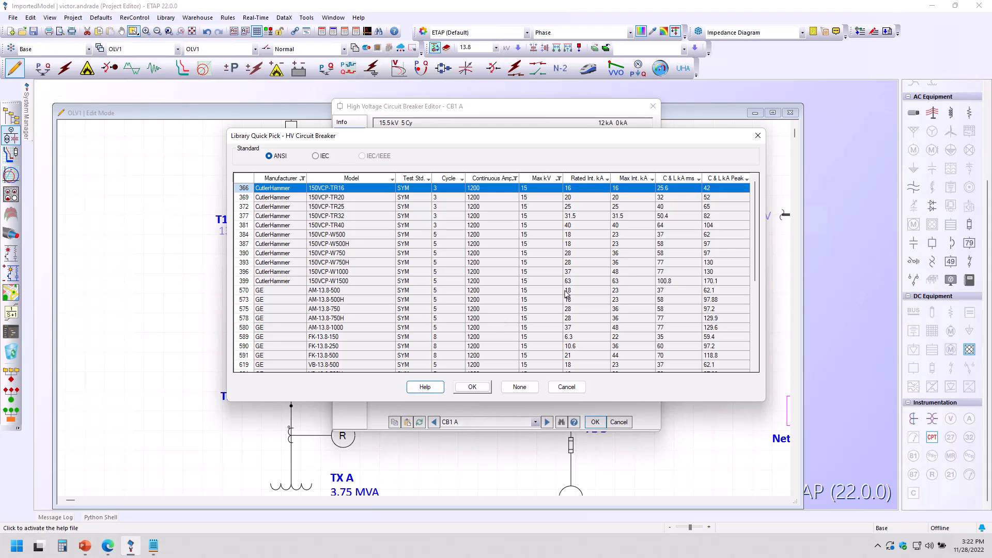
Step: Scroll through the filtered breakers, then close the library and the CB1 A editor without choosing a model
{"action": "left_click", "coordinate": [756, 225]}
{"action": "left_click_drag", "start_coordinate": [755, 228], "coordinate": [753, 206]}
{"action": "left_click", "coordinate": [758, 136]}
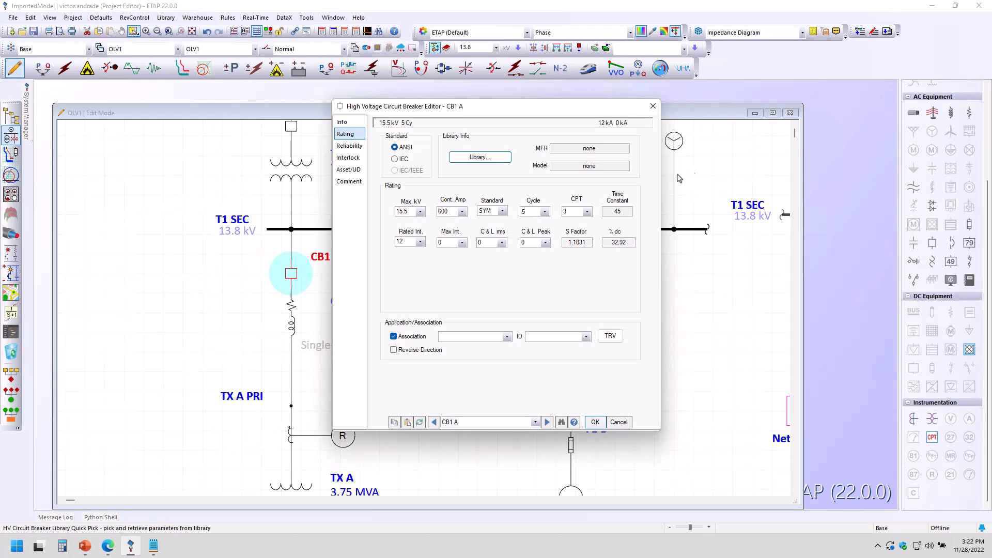
{"action": "left_click", "coordinate": [652, 106]}
Step: Open the Network1 composite network from the main one-line diagram
{"action": "scroll", "coordinate": [454, 411], "scroll_direction": "down", "scroll_amount": 3}
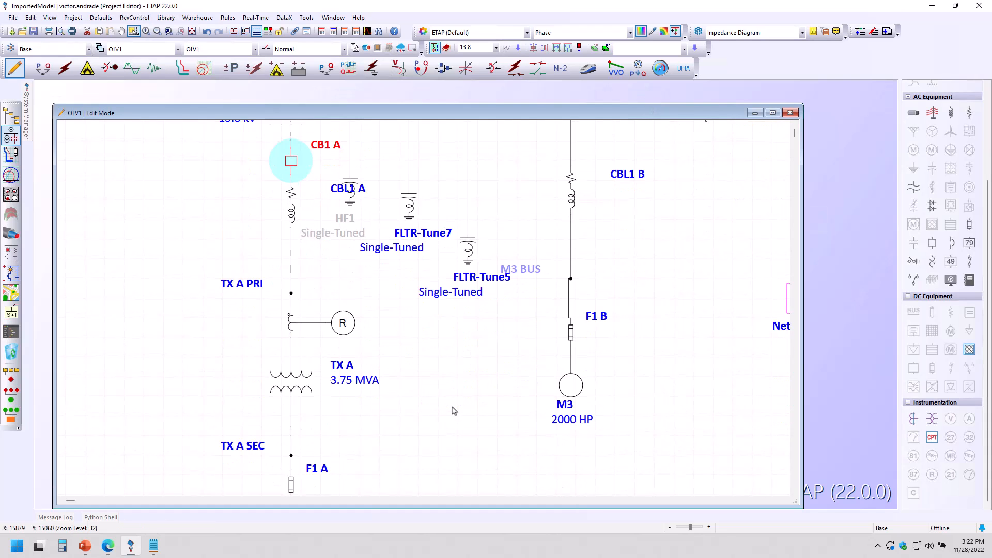
{"action": "scroll", "coordinate": [453, 411], "scroll_direction": "down", "scroll_amount": 2}
{"action": "scroll", "coordinate": [453, 411], "scroll_direction": "up", "scroll_amount": 10}
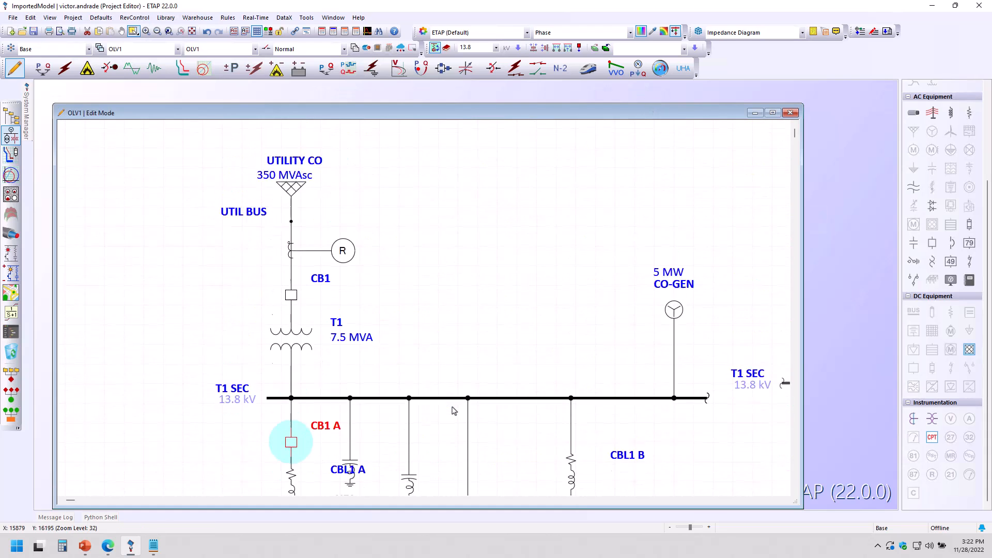
{"action": "scroll", "coordinate": [454, 410], "scroll_direction": "down", "scroll_amount": 3}
{"action": "scroll", "coordinate": [455, 410], "scroll_direction": "down", "scroll_amount": 9}
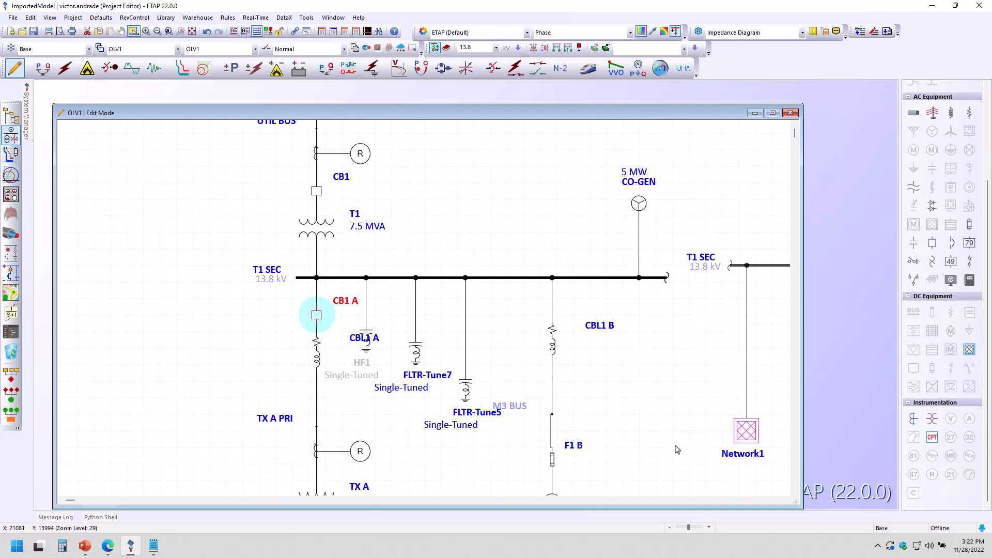
{"action": "double_click", "coordinate": [748, 439]}
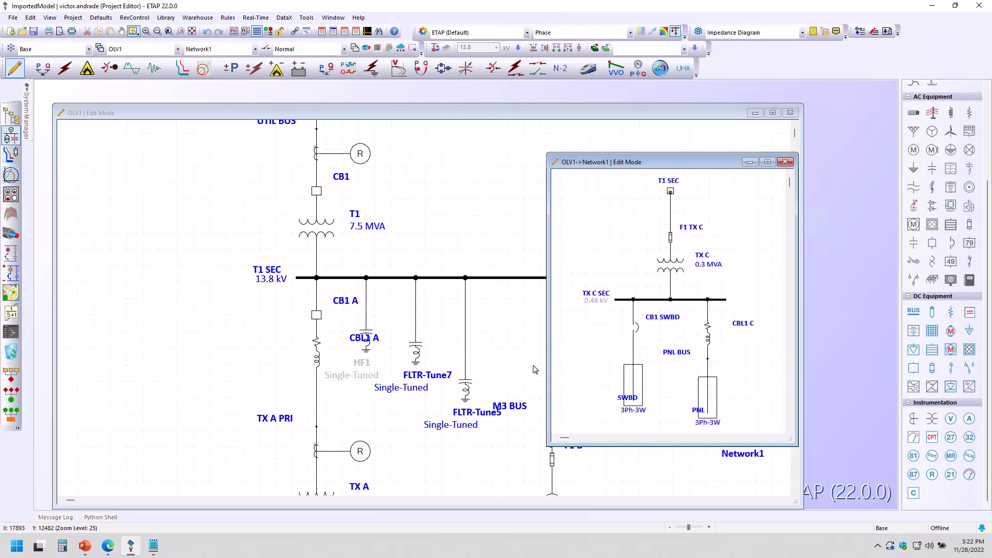
Step: Open the CB1 SWBD low voltage breaker editor and launch its library from the Rating page
{"action": "left_click", "coordinate": [635, 328]}
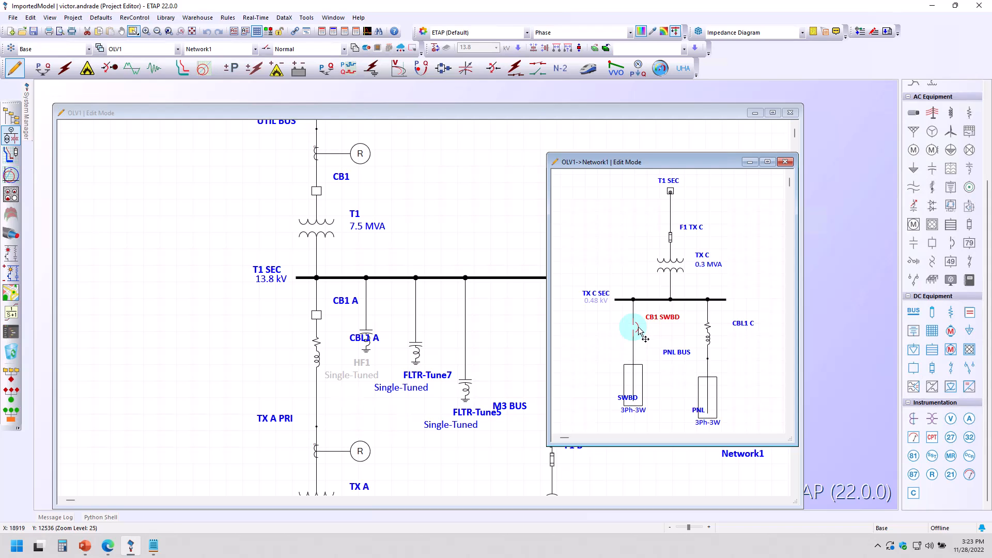
{"action": "double_click", "coordinate": [636, 333]}
{"action": "left_click", "coordinate": [324, 131]}
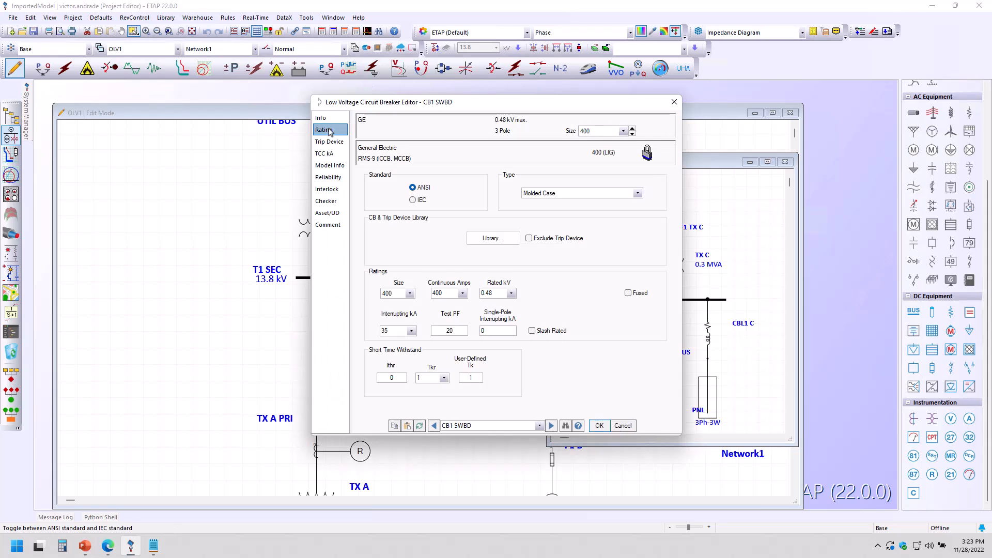
{"action": "left_click", "coordinate": [494, 238]}
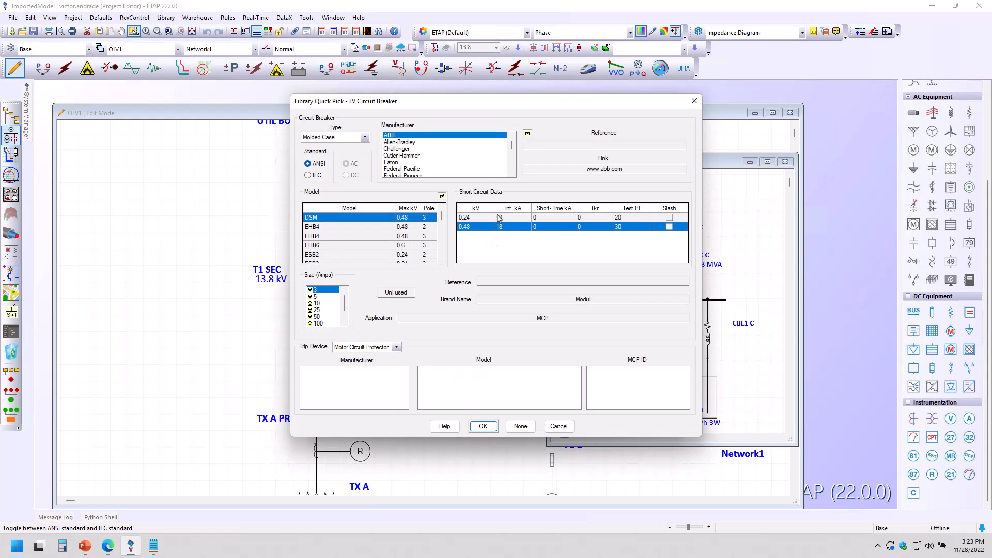
Step: Browse the library's breaker types, switching from Molded Case to Insulated Case and then to Power CB
{"action": "left_click", "coordinate": [401, 149]}
{"action": "left_click", "coordinate": [339, 137]}
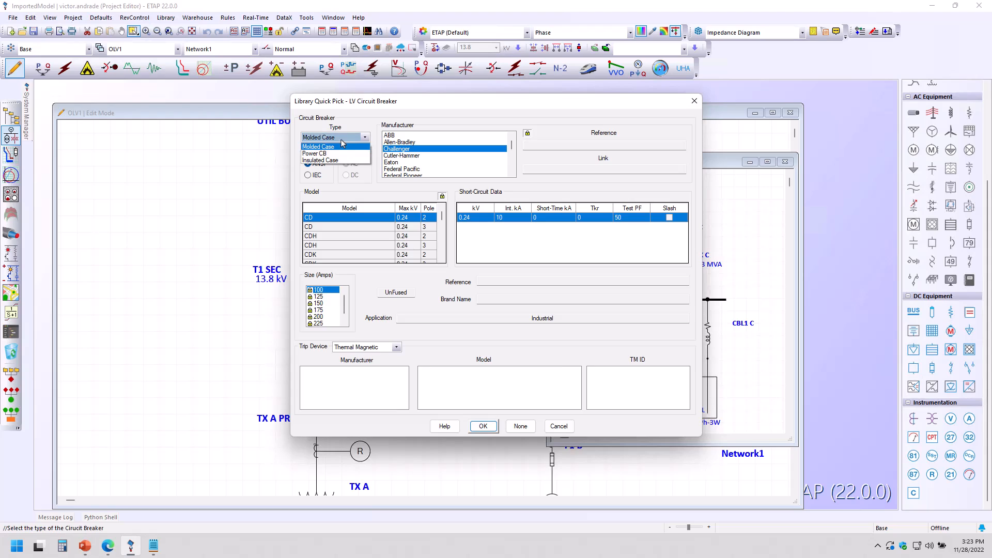
{"action": "left_click", "coordinate": [336, 161]}
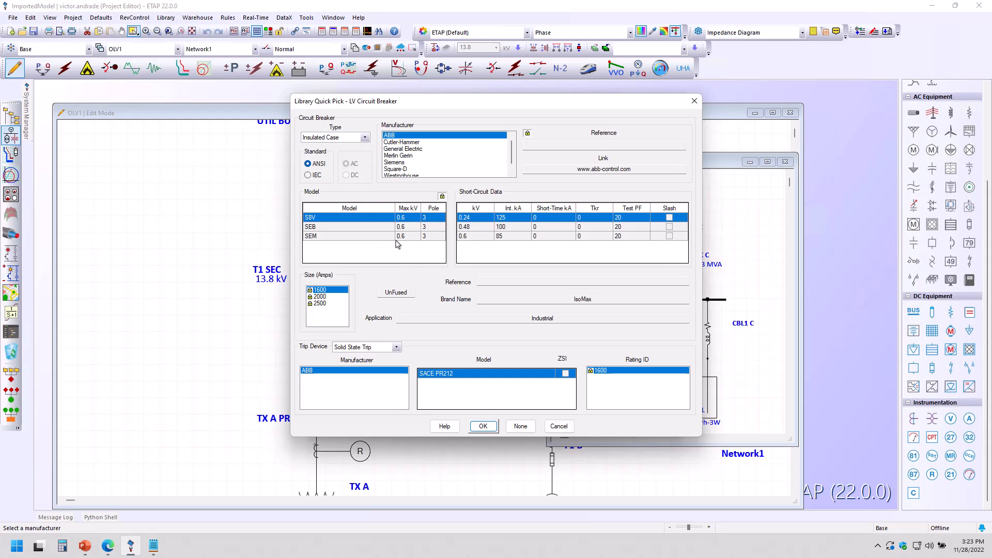
{"action": "left_click", "coordinate": [362, 139]}
{"action": "left_click", "coordinate": [345, 153]}
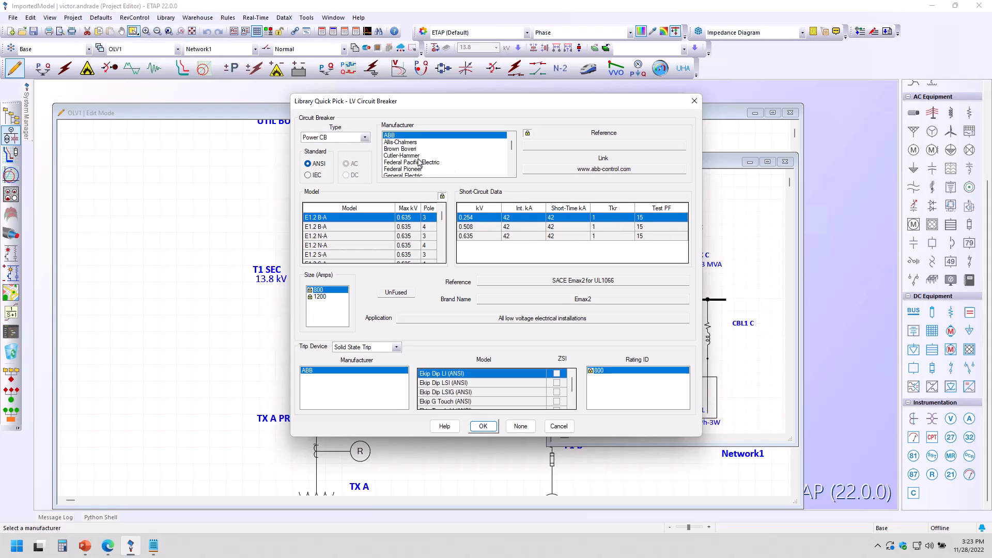
Step: Browse Power CB manufacturers and examine the General Electric AK-50 model's short-circuit data and trip devices
{"action": "left_click", "coordinate": [422, 163]}
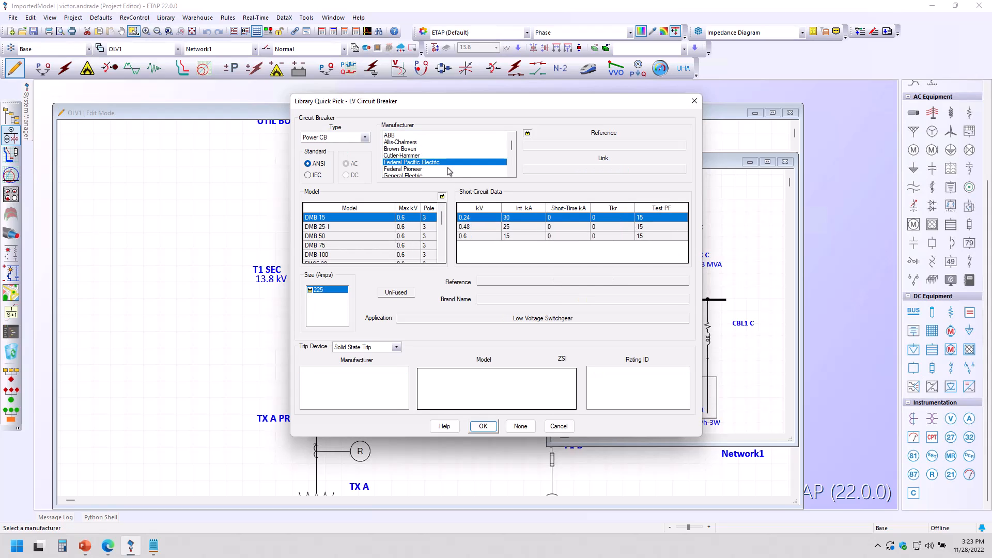
{"action": "left_click", "coordinate": [443, 156]}
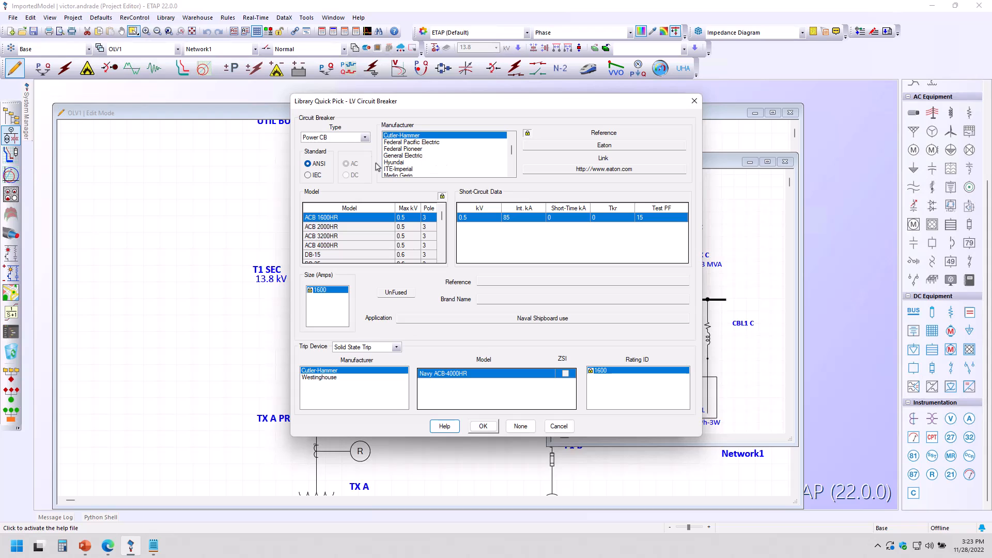
{"action": "left_click", "coordinate": [414, 156]}
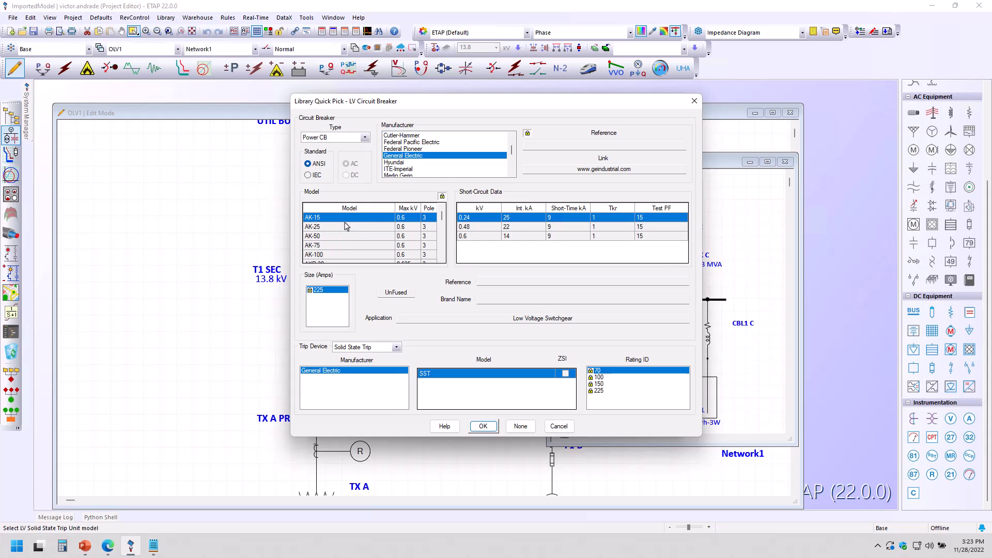
{"action": "left_click", "coordinate": [365, 236]}
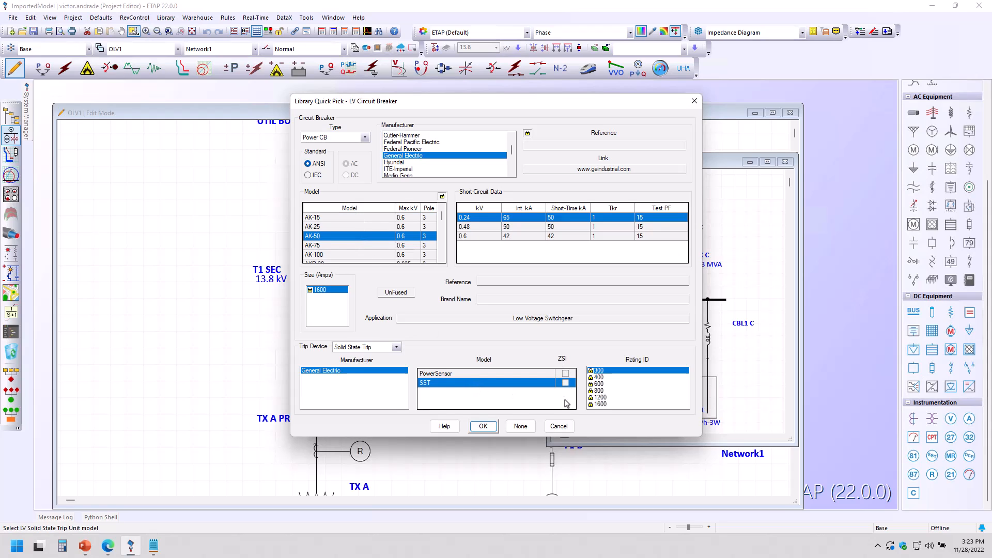
Step: Examine the General Electric EGF-20 breaker and its trip device type, then close the library without choosing a model
{"action": "scroll", "coordinate": [311, 239], "scroll_direction": "down", "scroll_amount": 5}
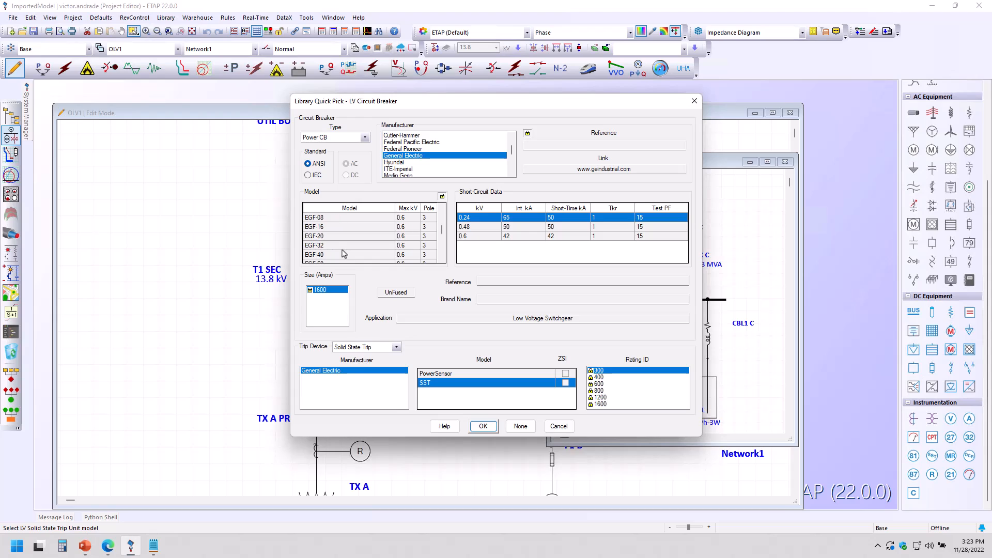
{"action": "left_click", "coordinate": [334, 240]}
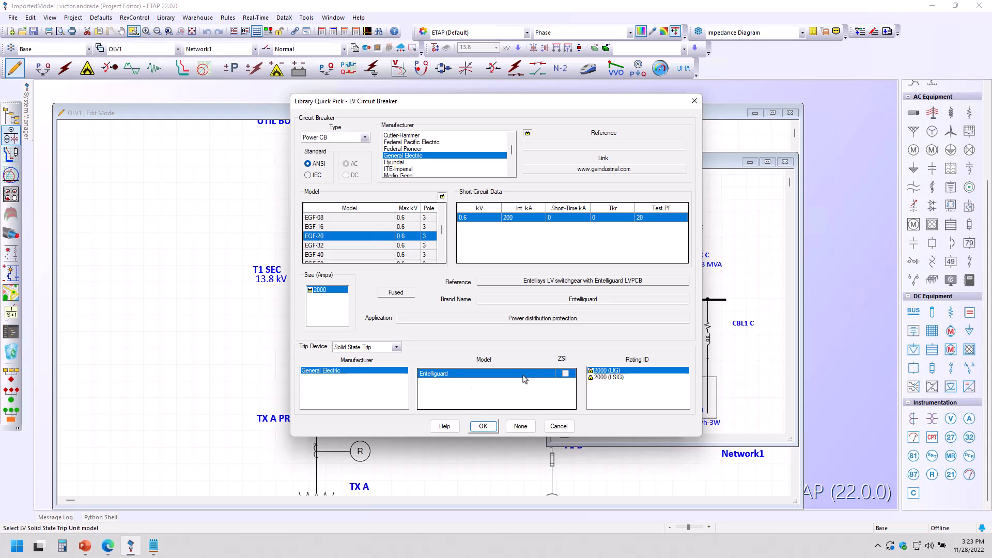
{"action": "left_click", "coordinate": [389, 348]}
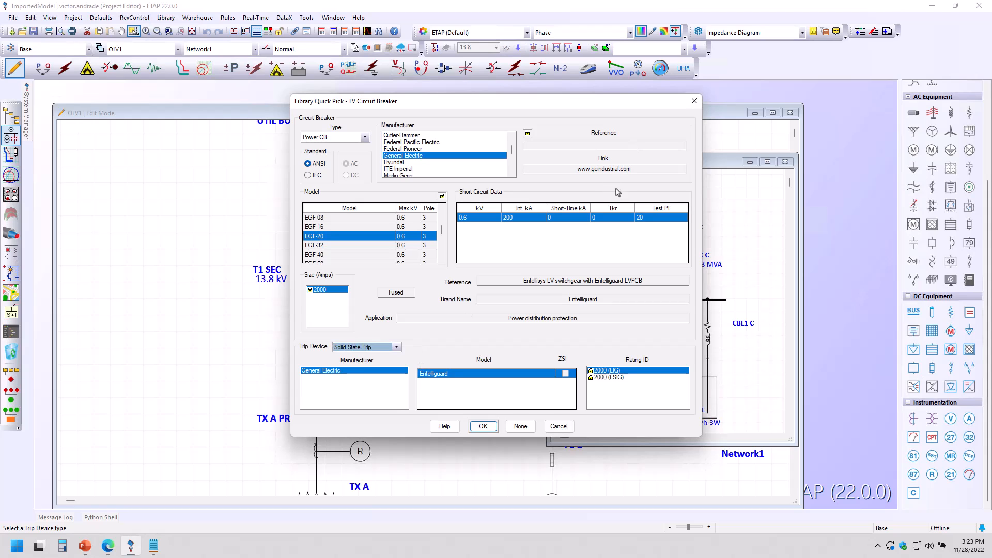
{"action": "left_click", "coordinate": [694, 101]}
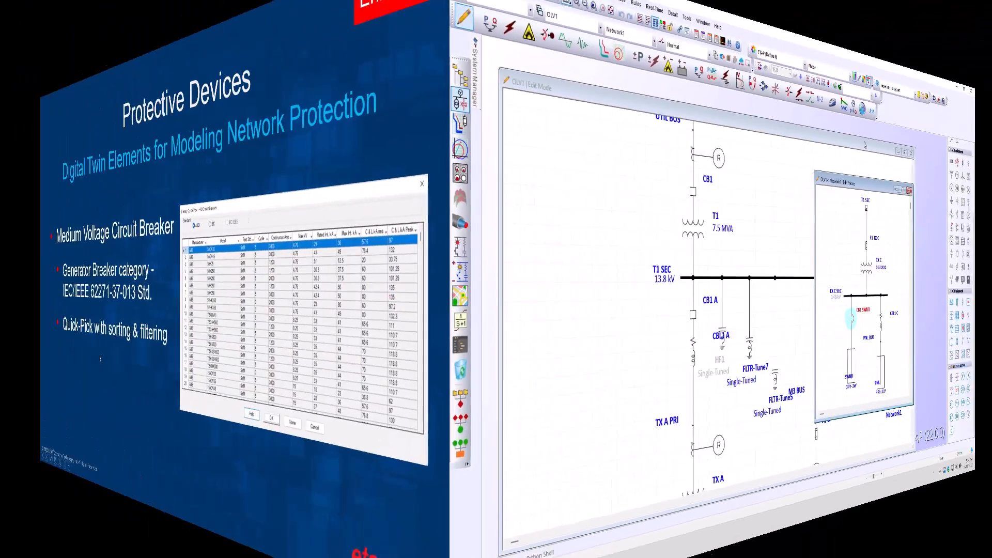